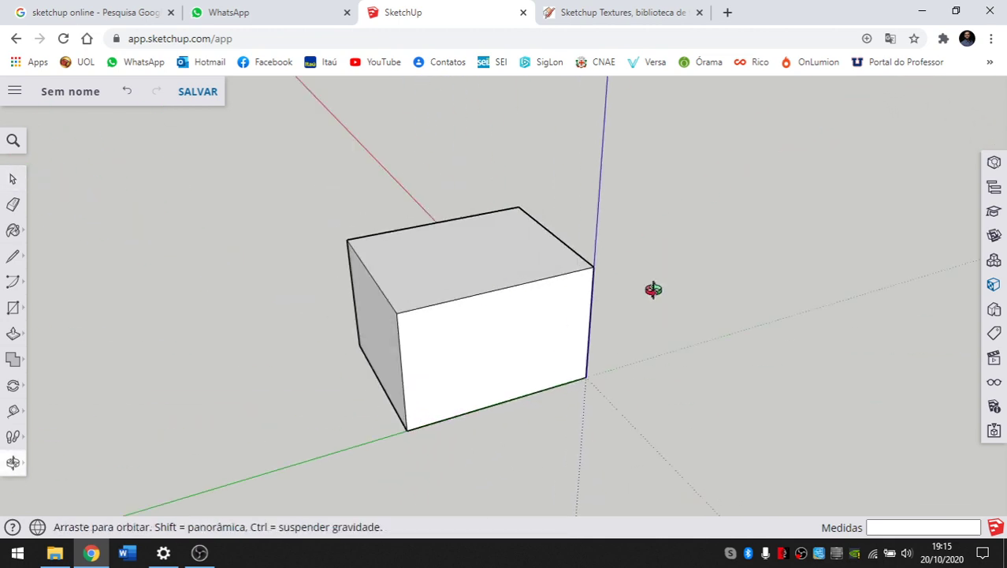
Open the material library, collapse its expanded categories and look through the category list.
middle_drag(489, 337, 446, 265)
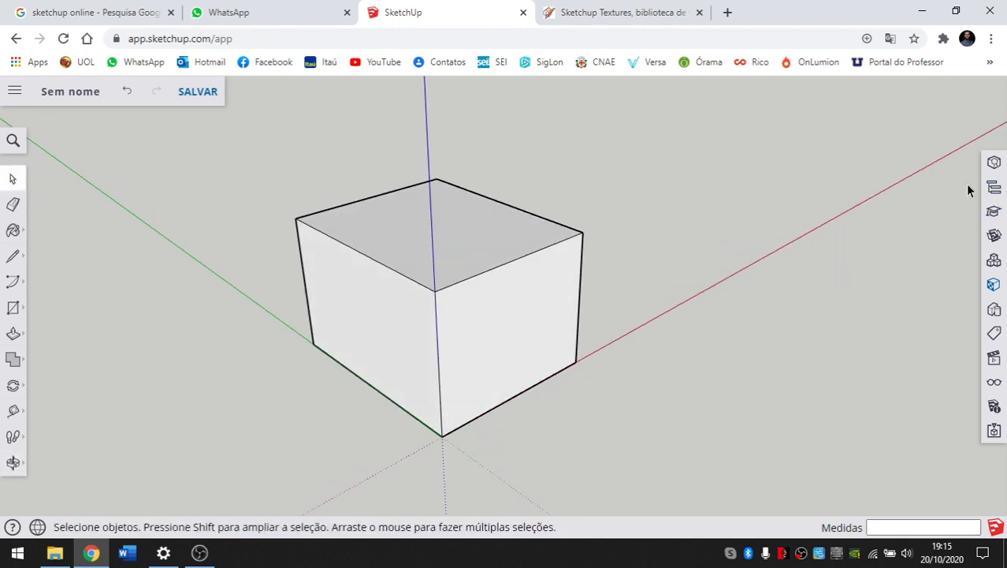
click(993, 286)
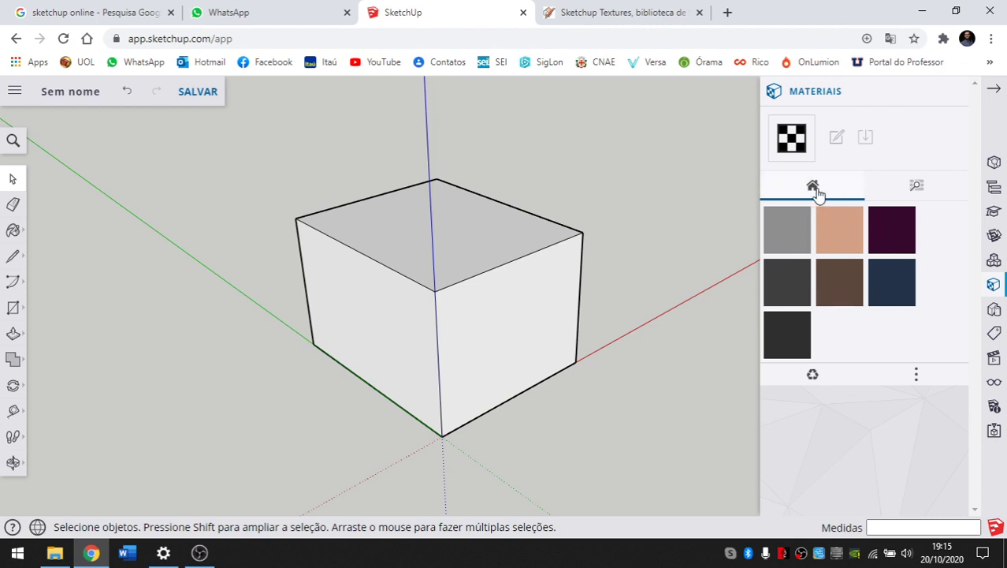
click(917, 187)
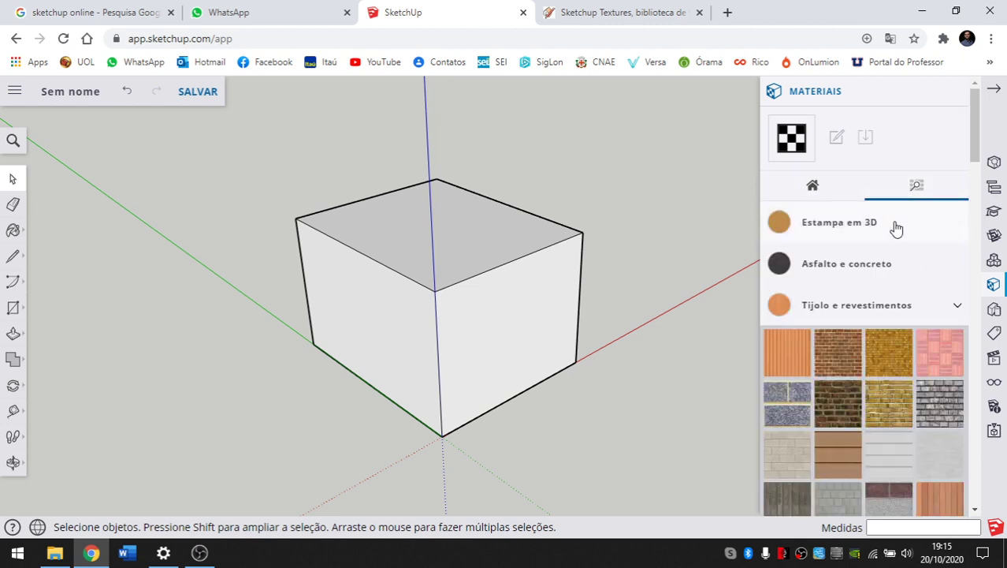
click(955, 307)
click(947, 390)
scroll(899, 339, down, 5)
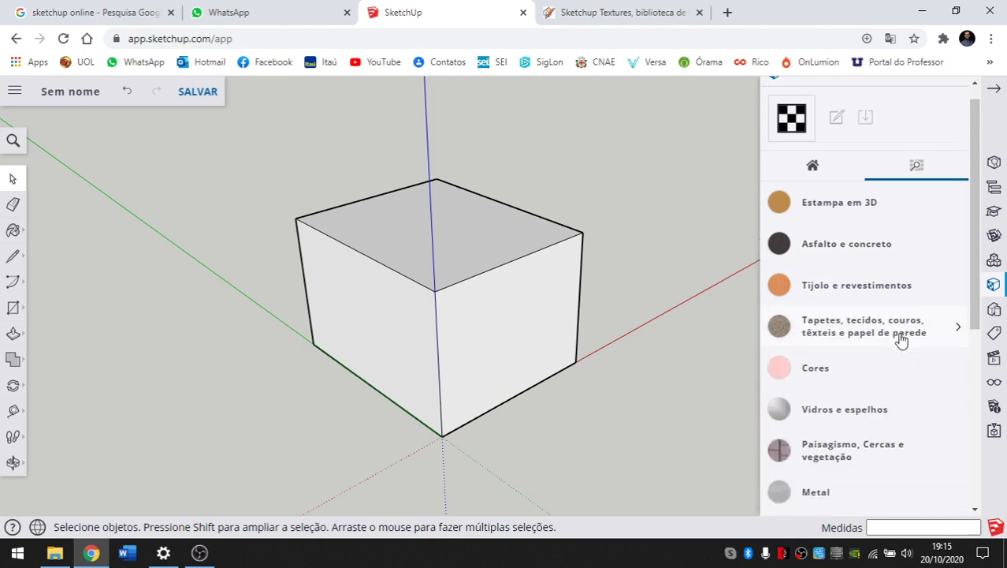
scroll(898, 338, up, 5)
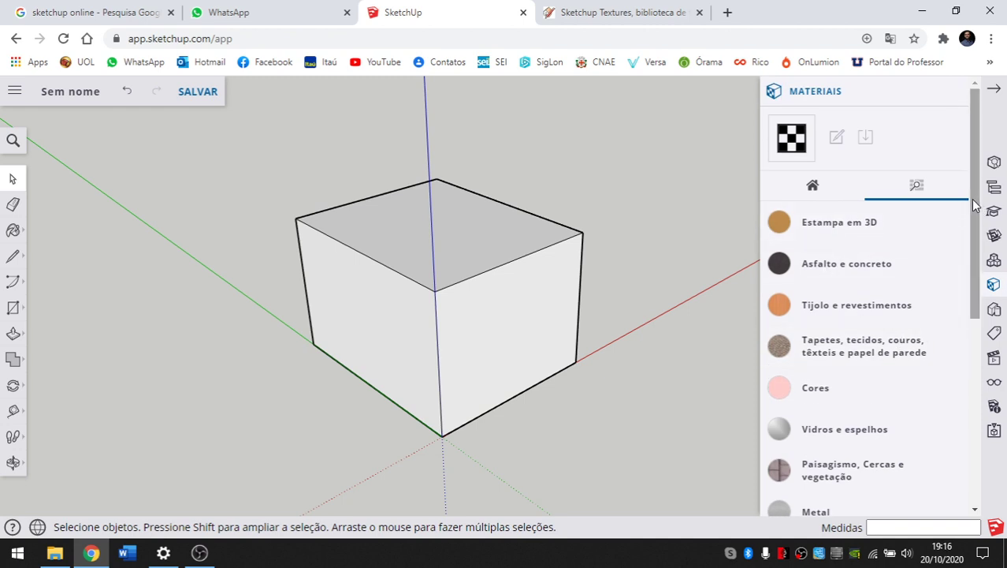
drag(976, 206, 978, 239)
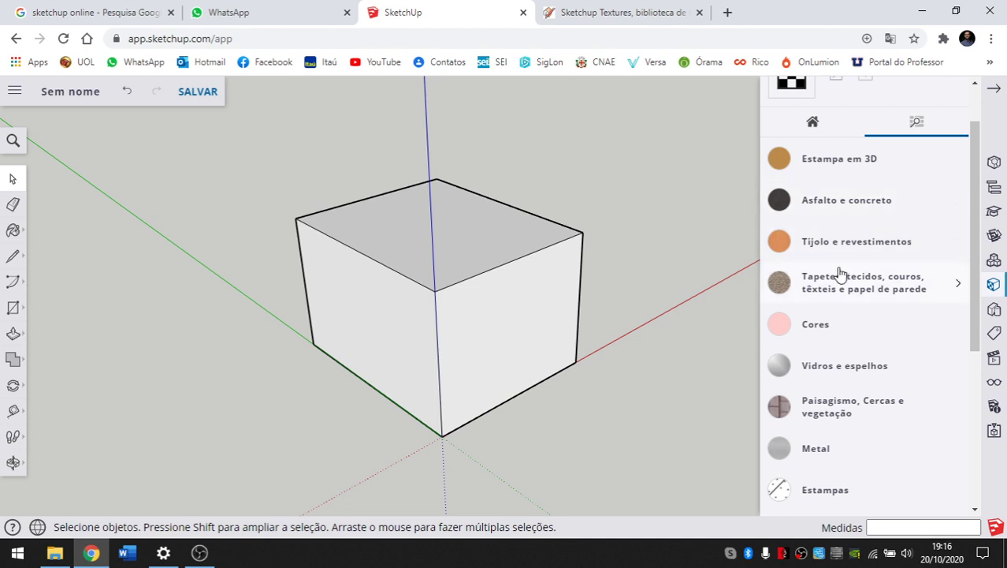
drag(977, 265, 985, 192)
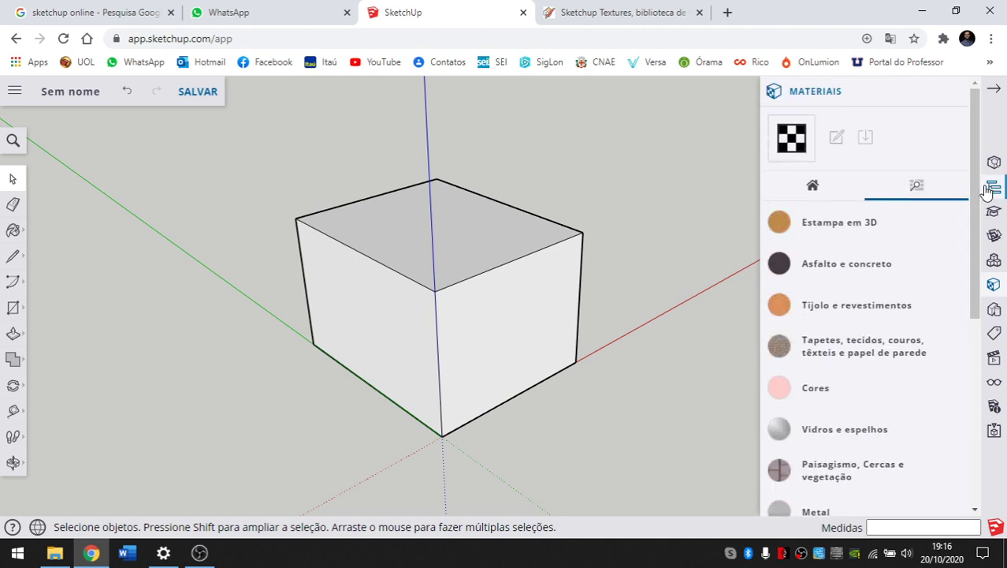
middle_drag(709, 236, 432, 286)
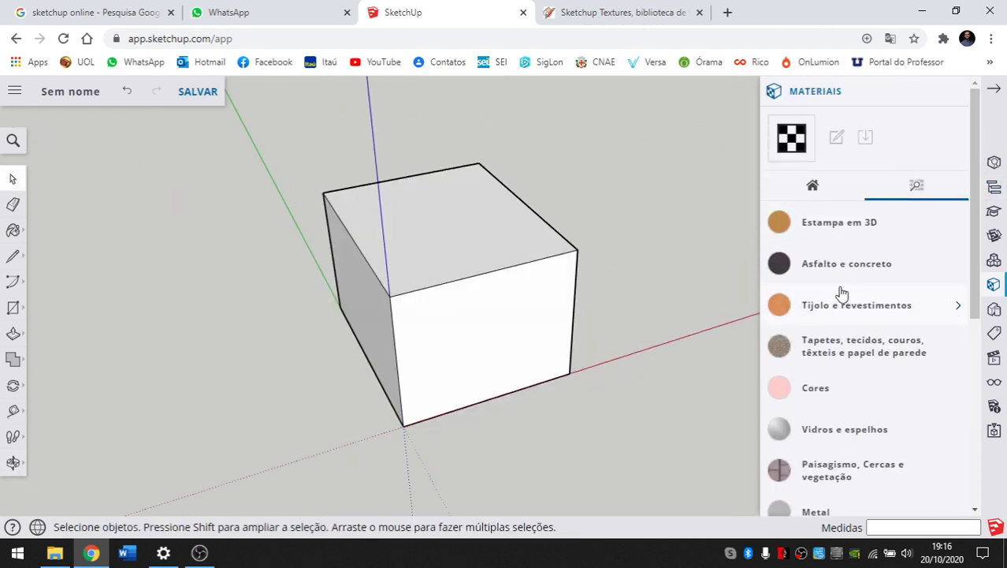
drag(972, 220, 973, 196)
middle_drag(453, 280, 315, 220)
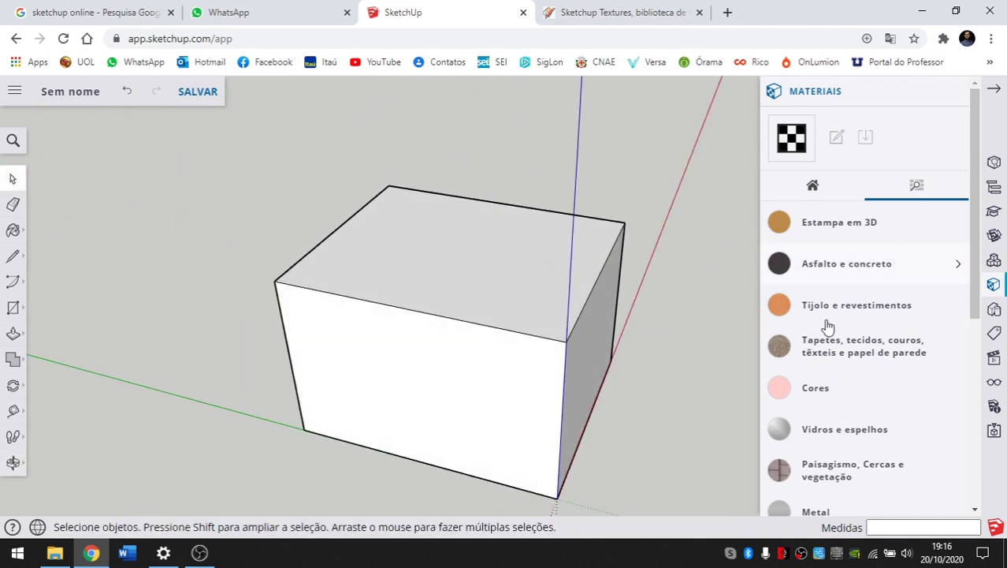
middle_drag(557, 238, 455, 261)
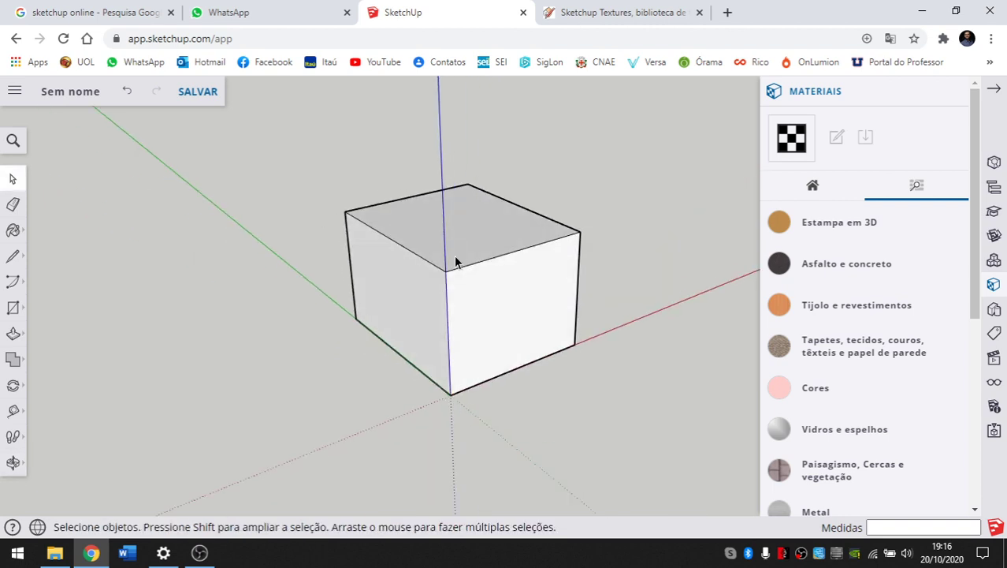
middle_drag(556, 241, 434, 232)
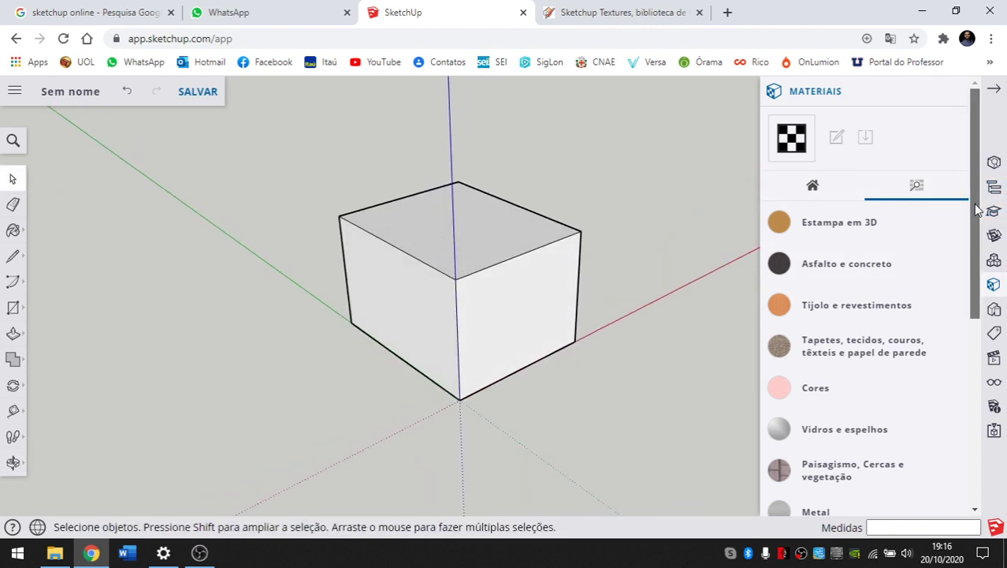
Expand the Tijolo e revestimentos category and look through its textures.
drag(976, 202, 976, 228)
middle_drag(481, 232, 530, 286)
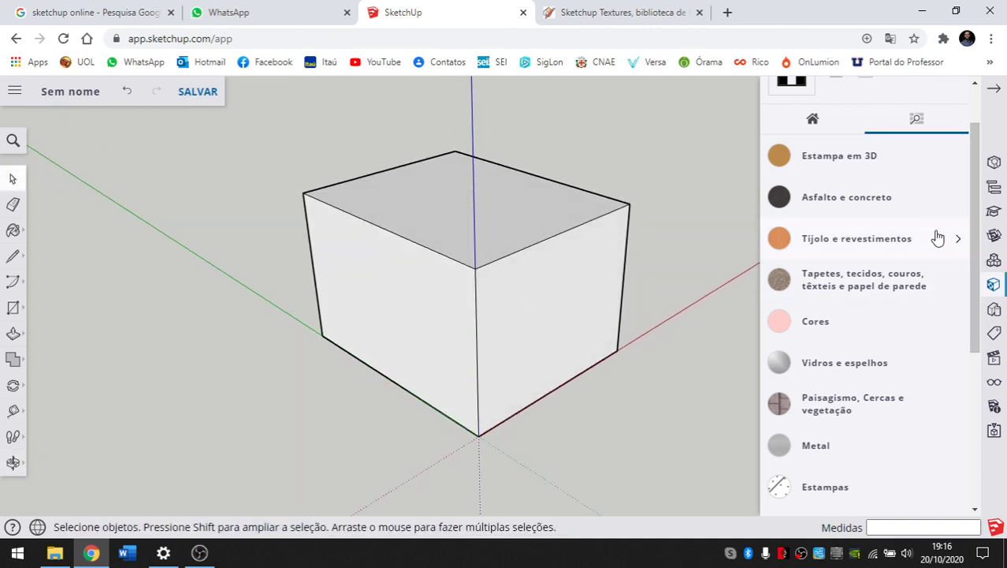
click(911, 245)
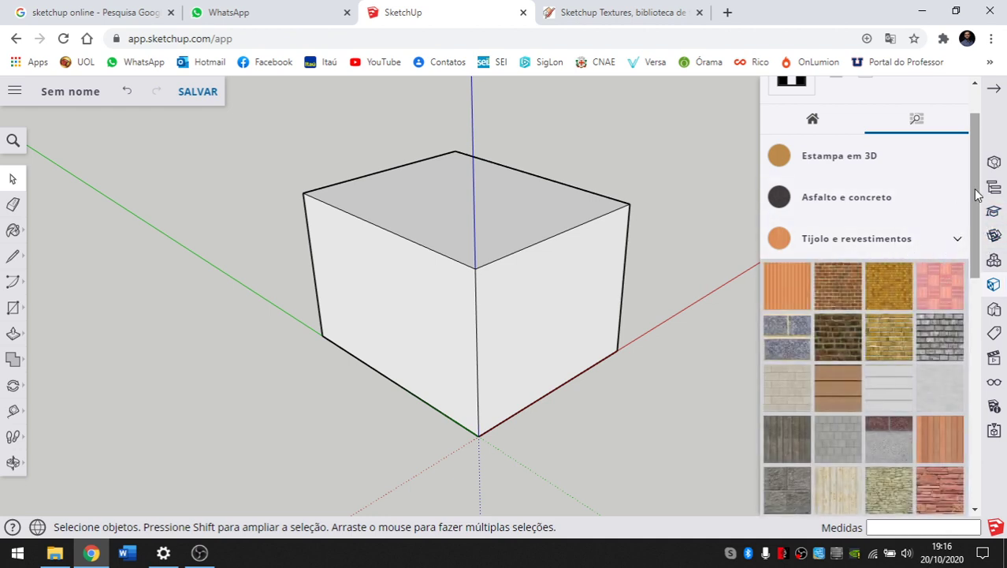
scroll(946, 205, down, 2)
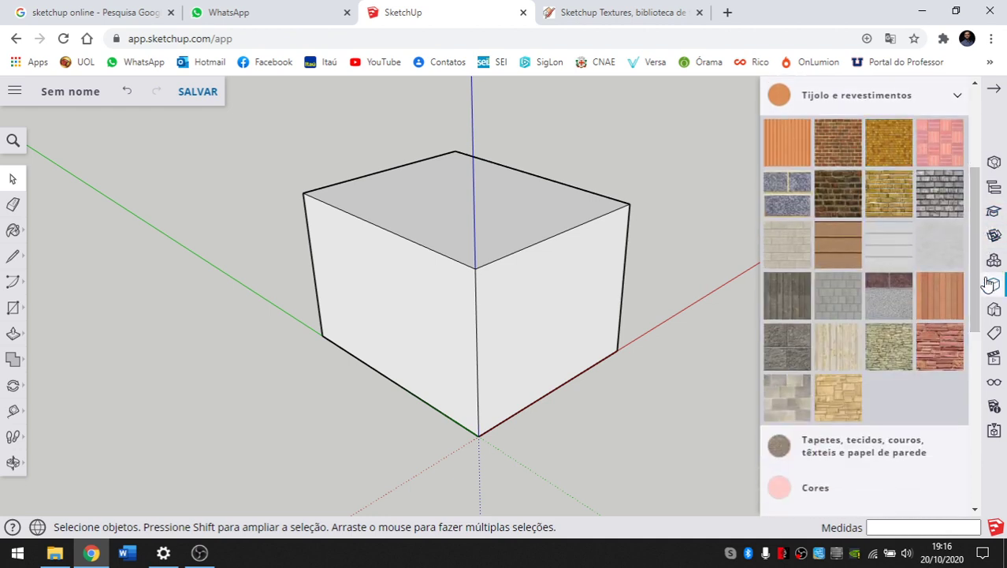
scroll(984, 239, up, 2)
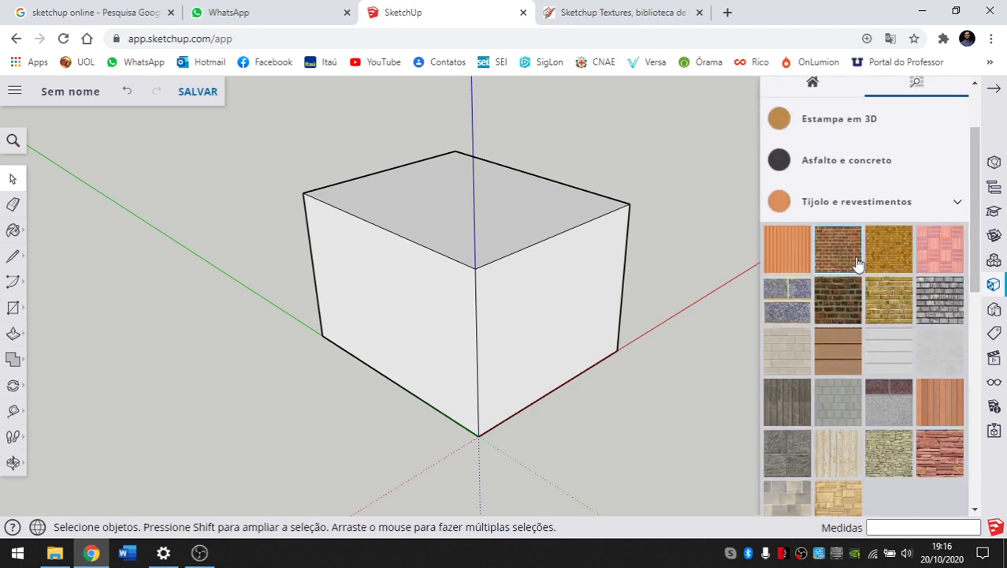
middle_drag(655, 276, 762, 258)
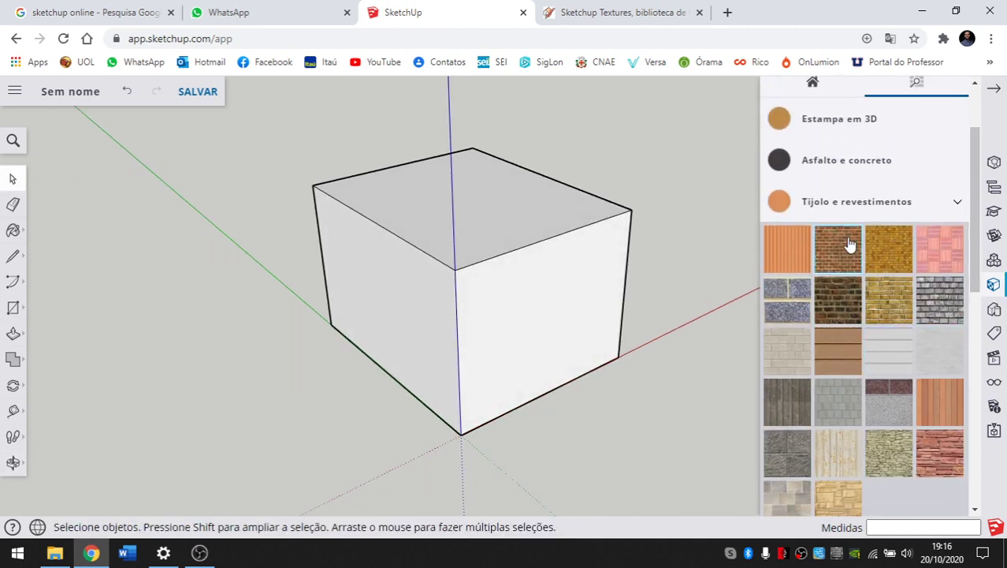
scroll(835, 250, up, 1)
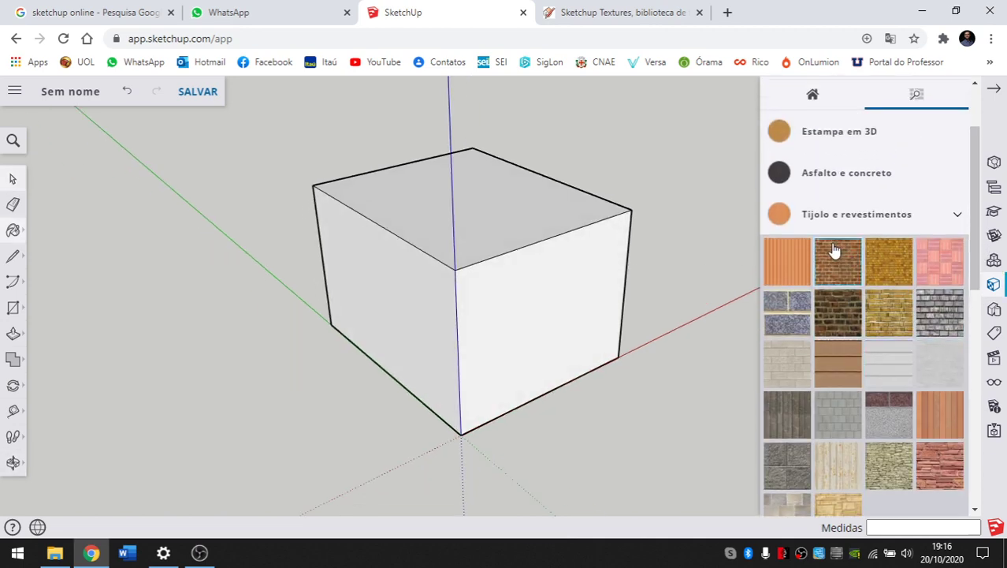
Paint the box's side face along the red axis with the Tijolo antigo 01 brick material.
click(835, 250)
middle_drag(576, 297, 569, 293)
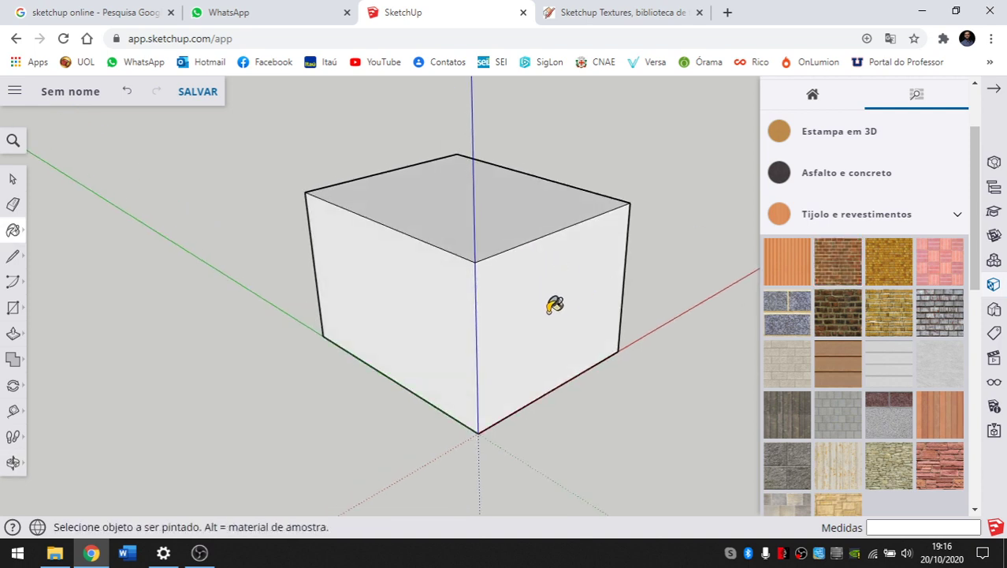
middle_drag(553, 279, 512, 288)
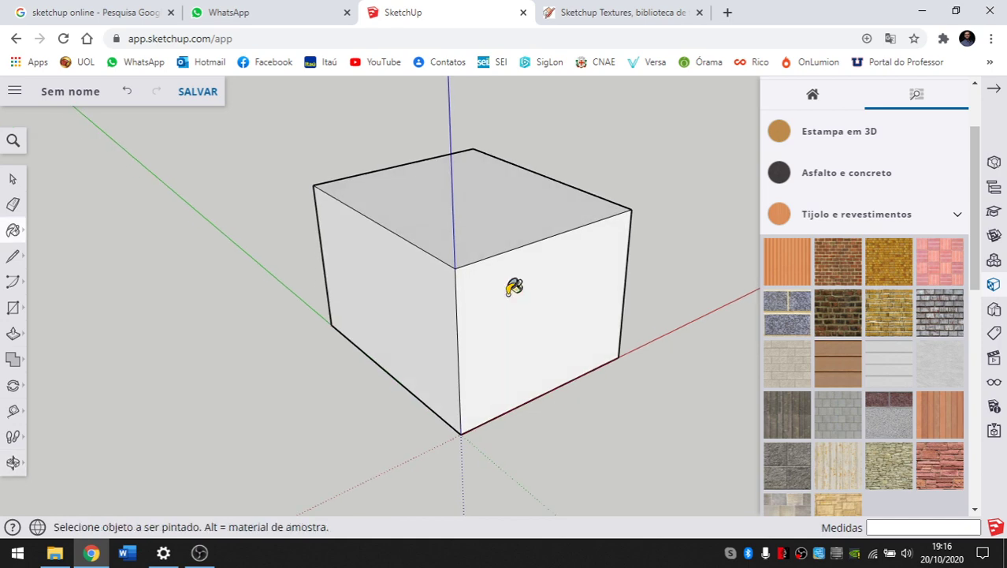
scroll(514, 287, up, 2)
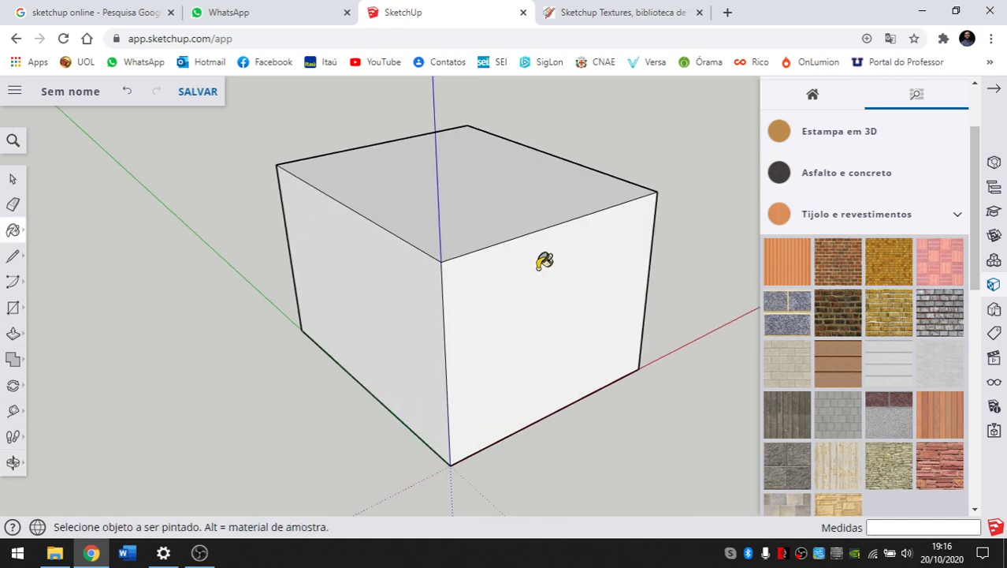
click(515, 279)
scroll(515, 279, down, 2)
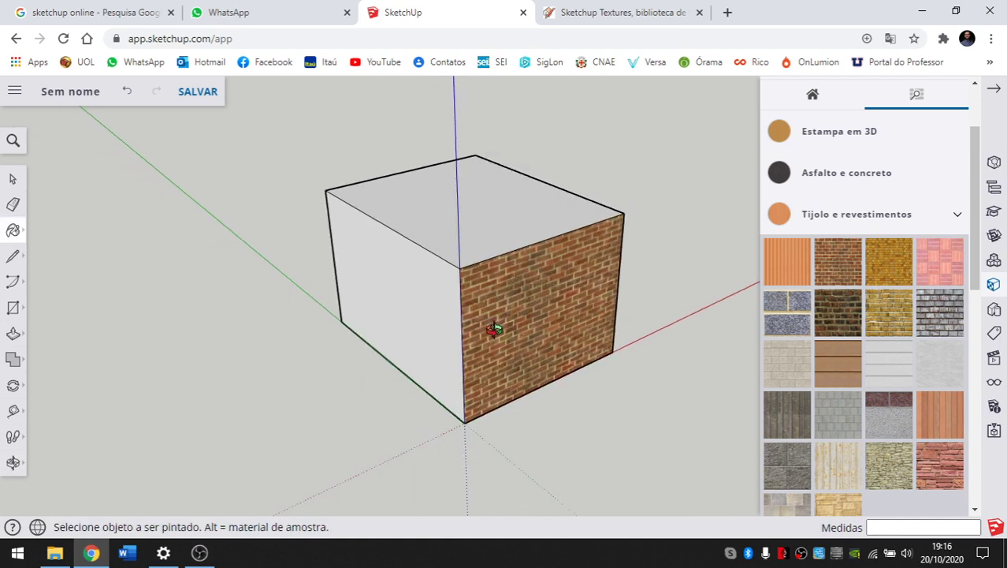
middle_drag(494, 329, 630, 266)
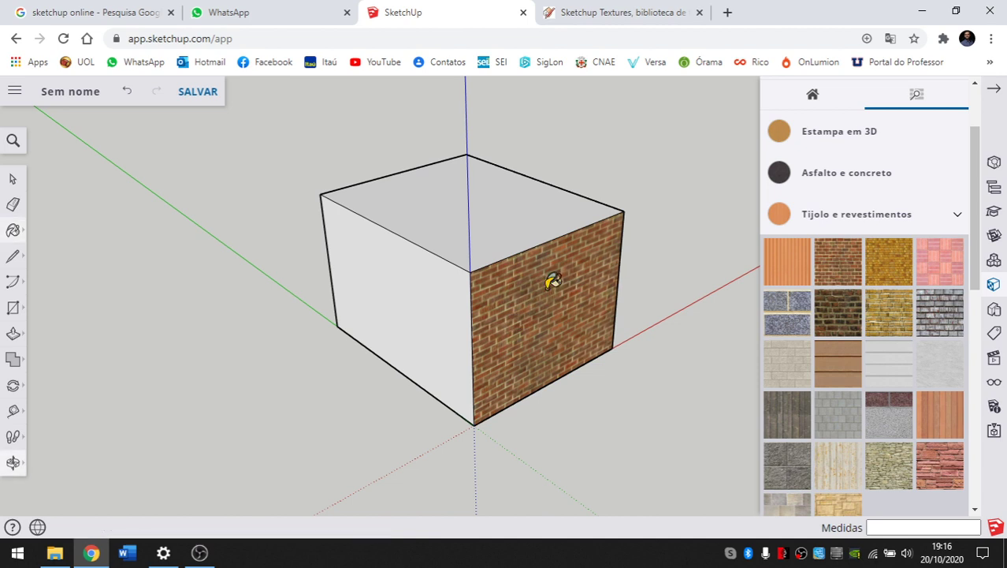
middle_drag(533, 320, 526, 301)
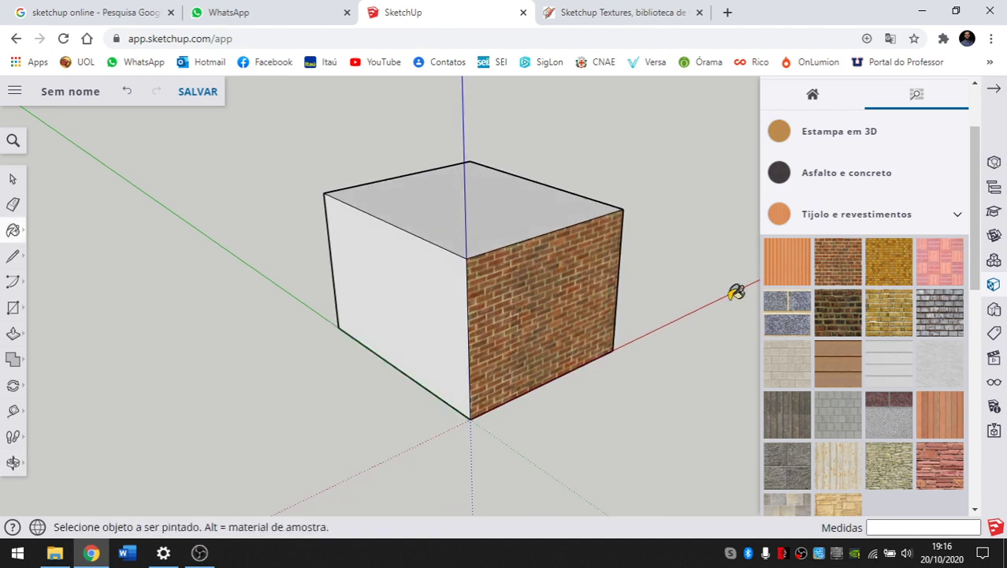
Select Tijolo antigo 01 among the model's own materials and open it for editing.
click(842, 272)
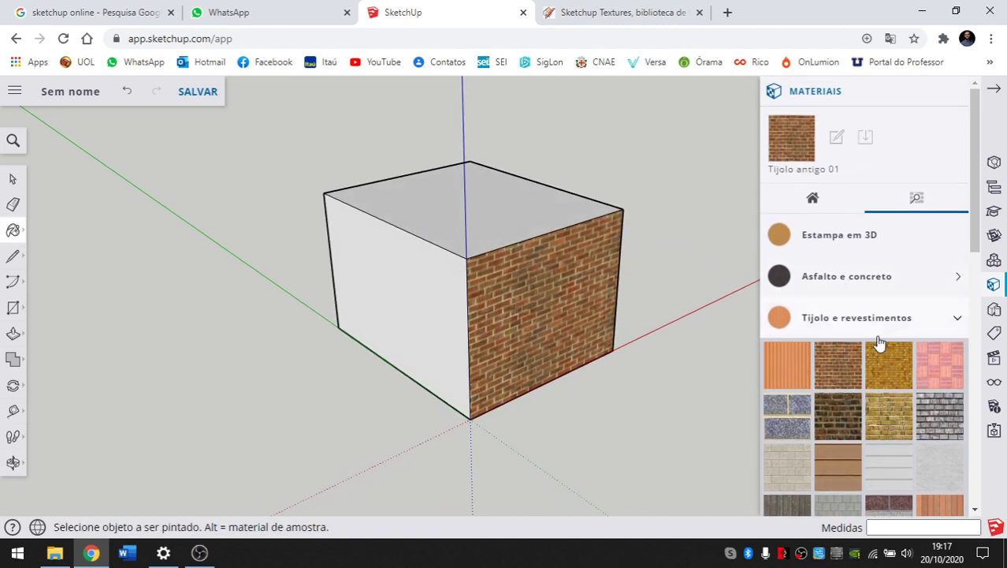
click(813, 202)
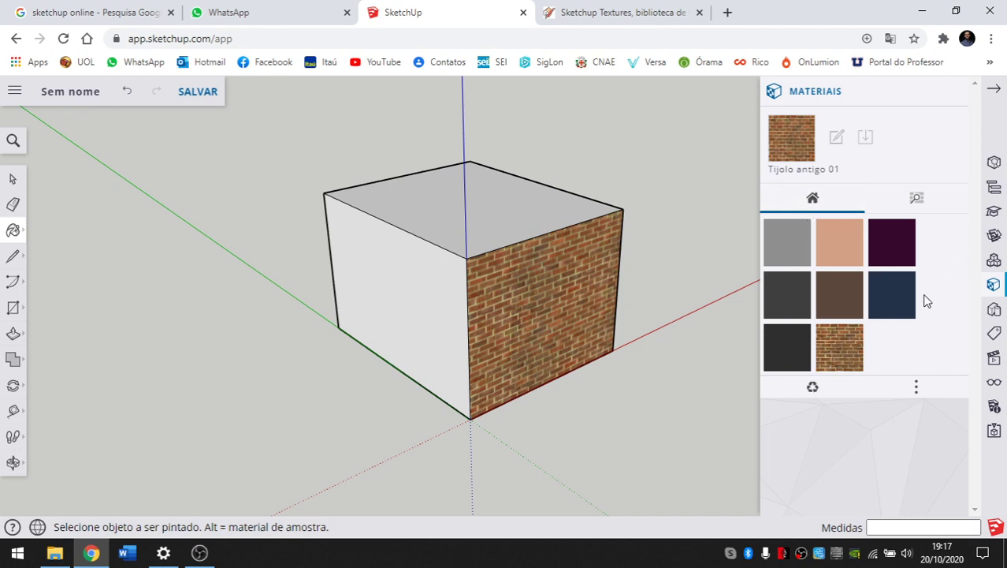
click(841, 344)
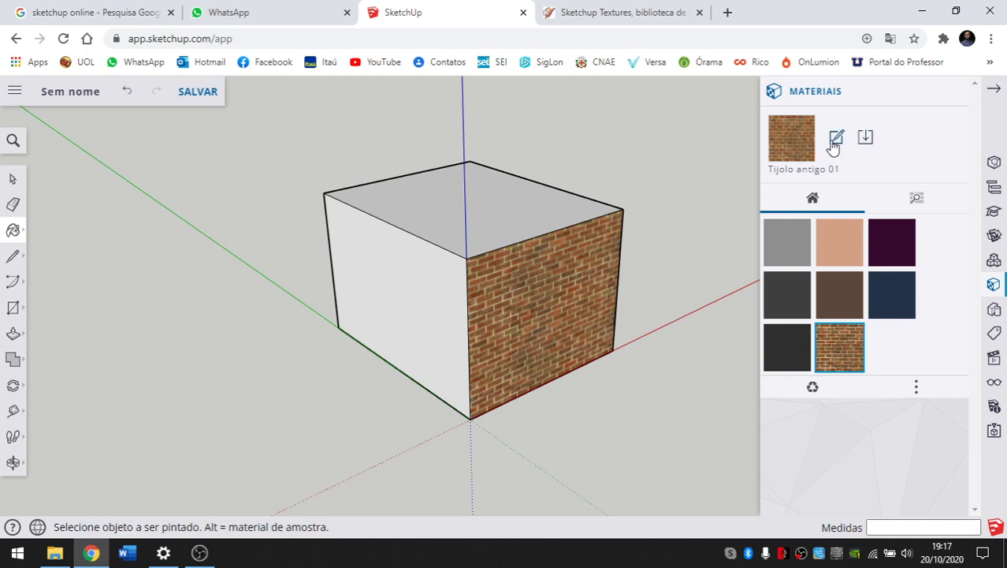
scroll(567, 306, up, 4)
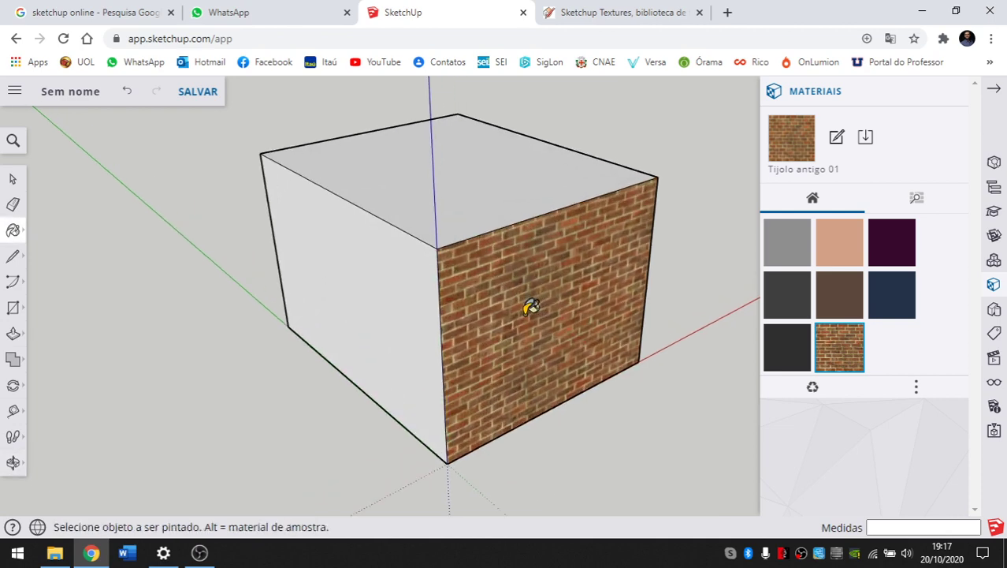
middle_drag(618, 322, 457, 243)
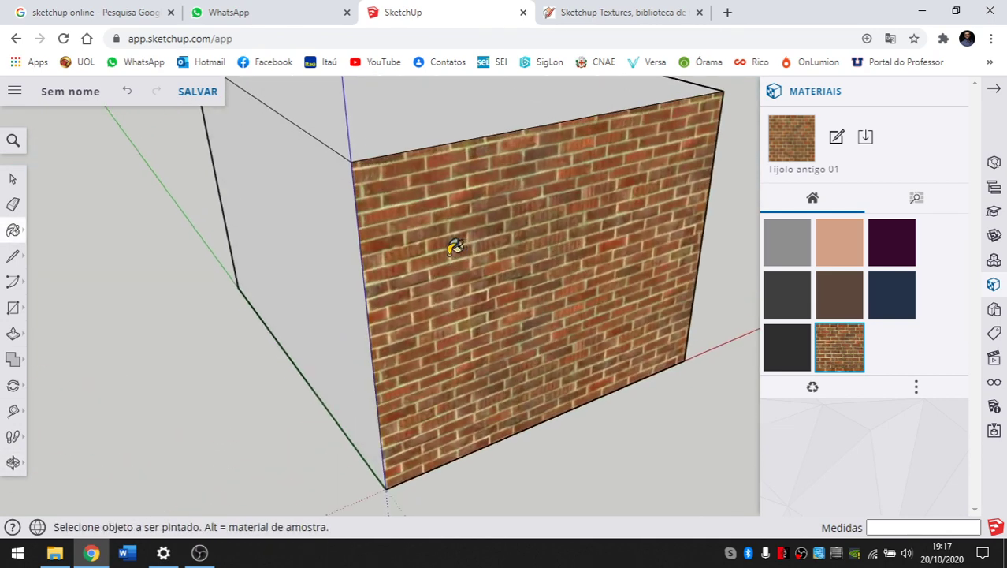
click(838, 138)
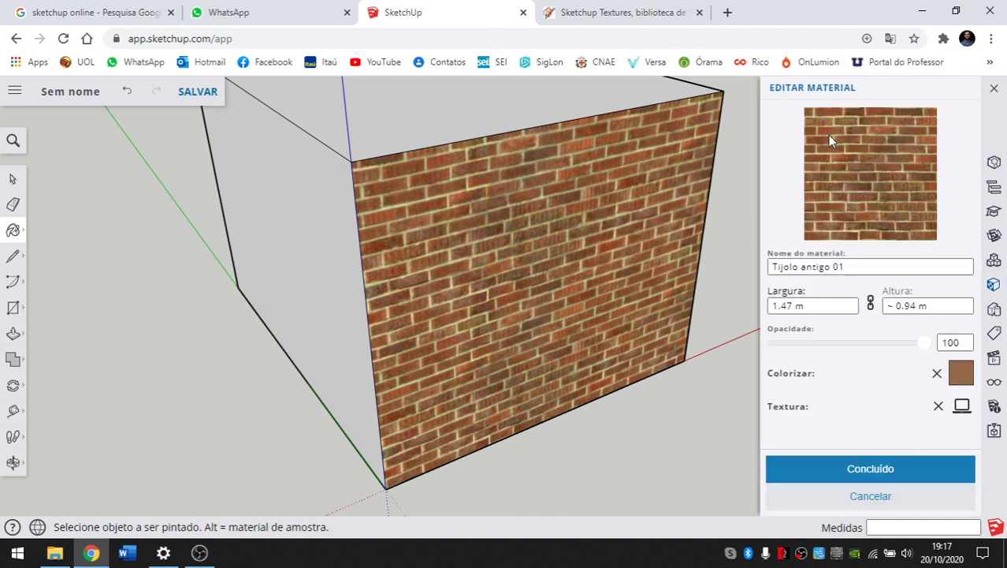
Set the brick material's texture width to 0.5 m.
click(857, 266)
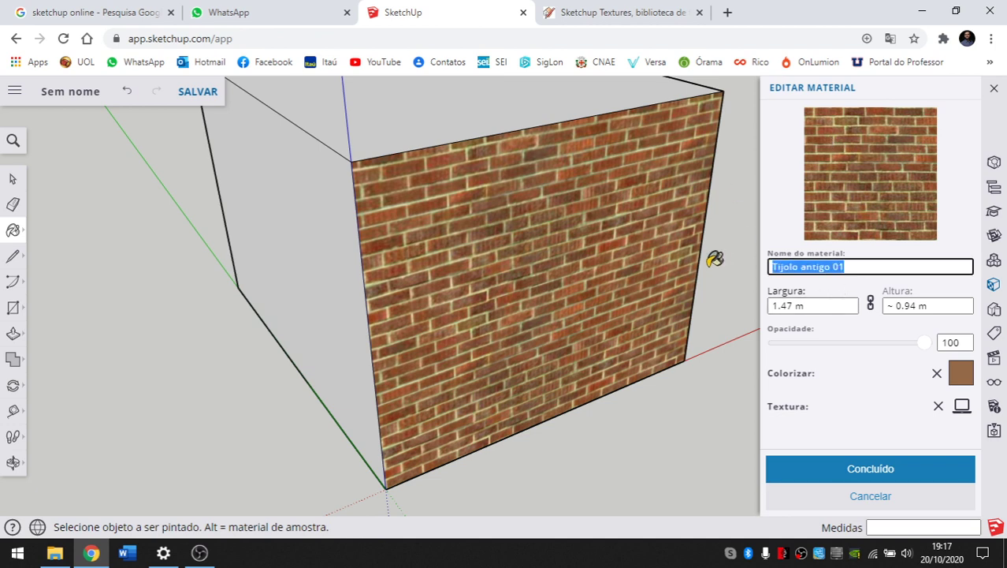
click(836, 303)
click(935, 307)
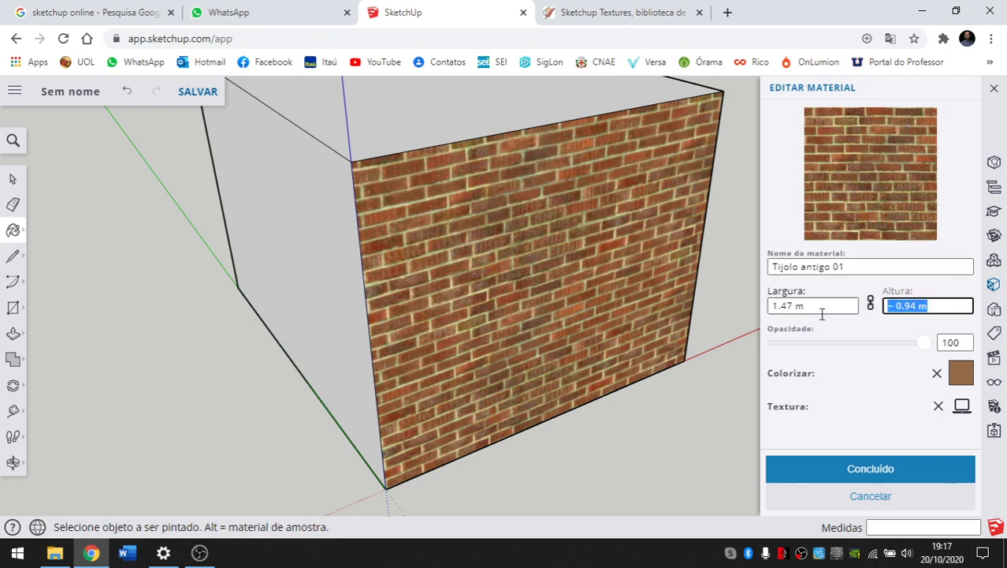
middle_drag(406, 271, 450, 220)
scroll(450, 220, up, 2)
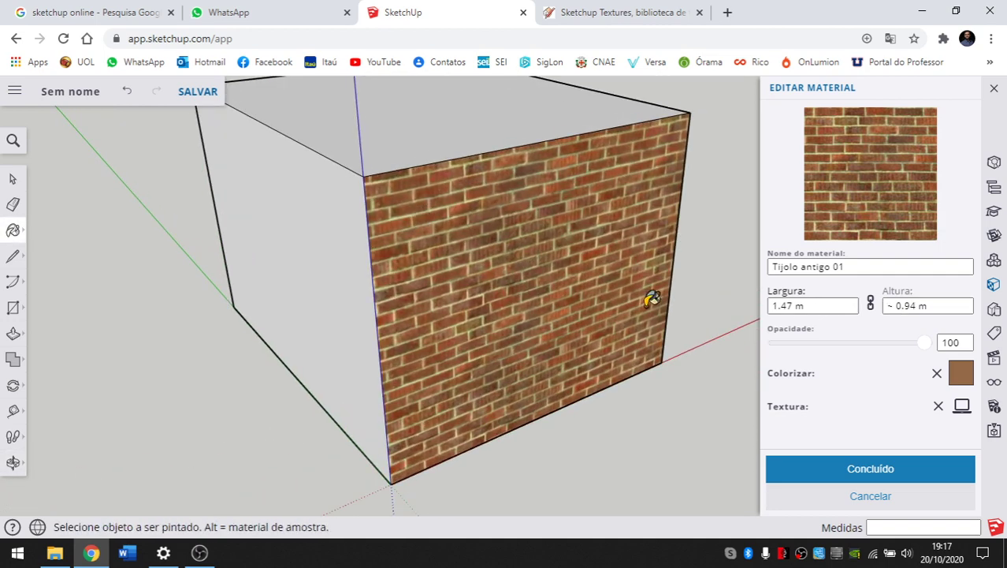
click(818, 305)
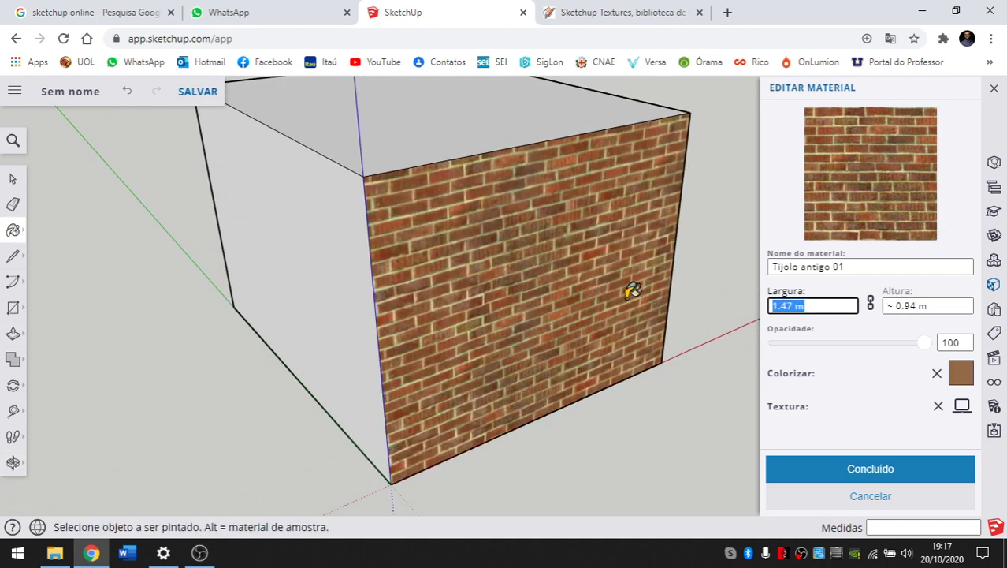
text(0)
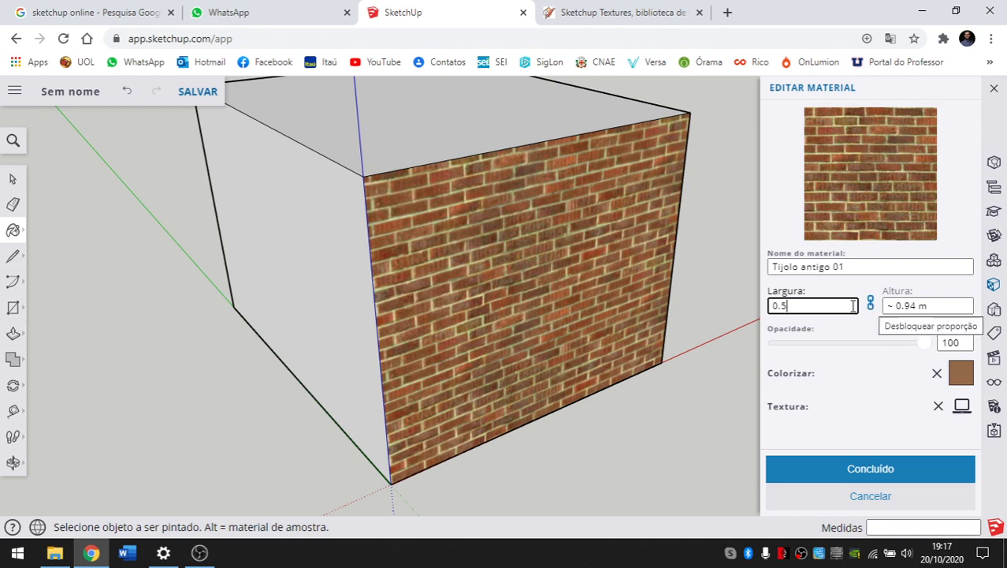
text(.5)
click(927, 307)
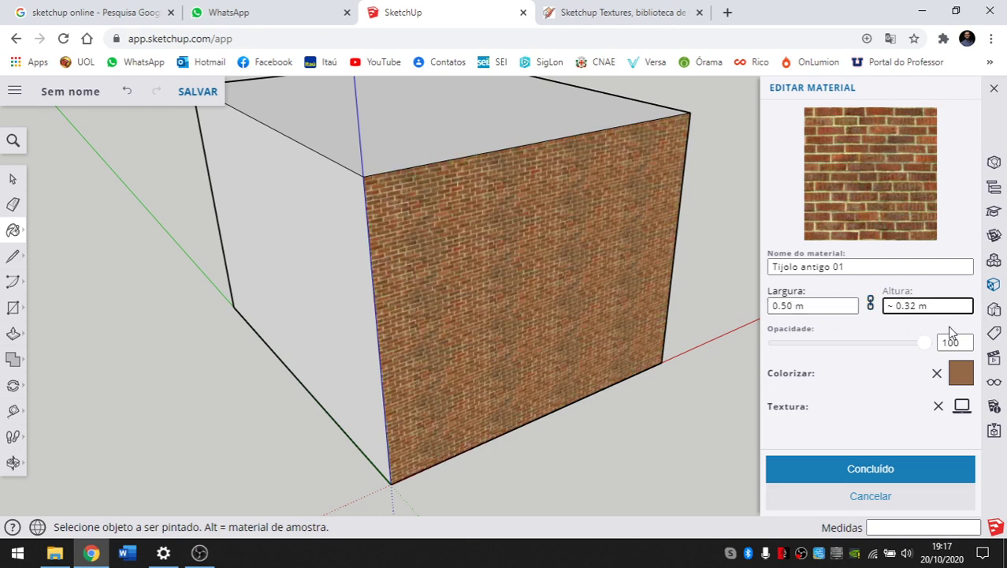
Unlink the brick texture's width and height, and set the height to 0.5 m.
middle_drag(462, 259, 757, 286)
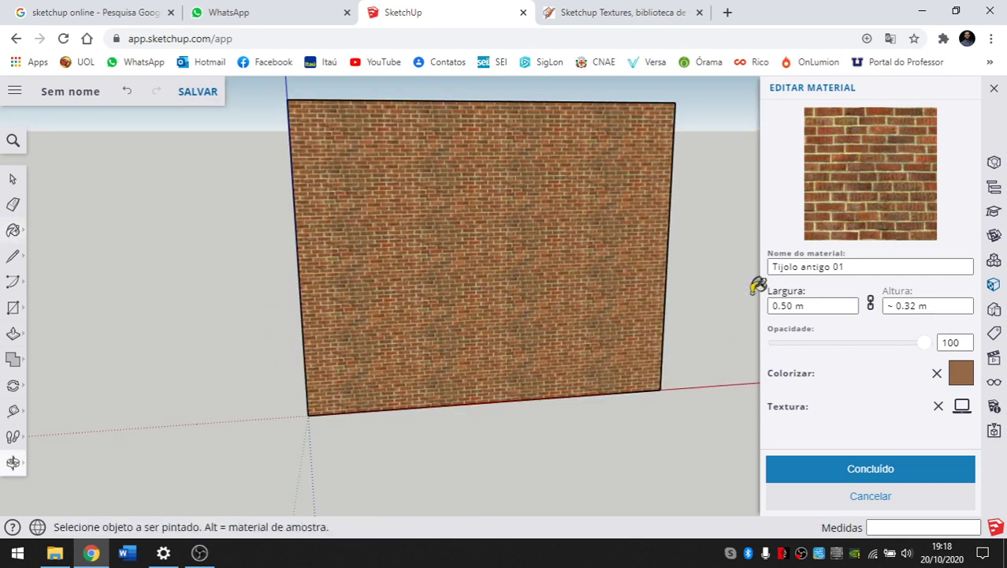
middle_drag(410, 224, 488, 282)
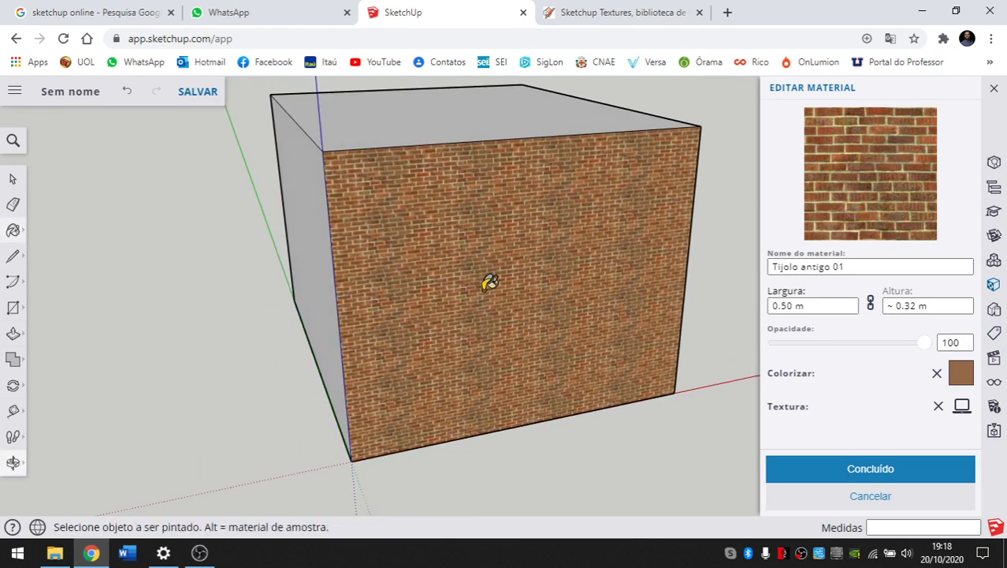
scroll(488, 282, up, 3)
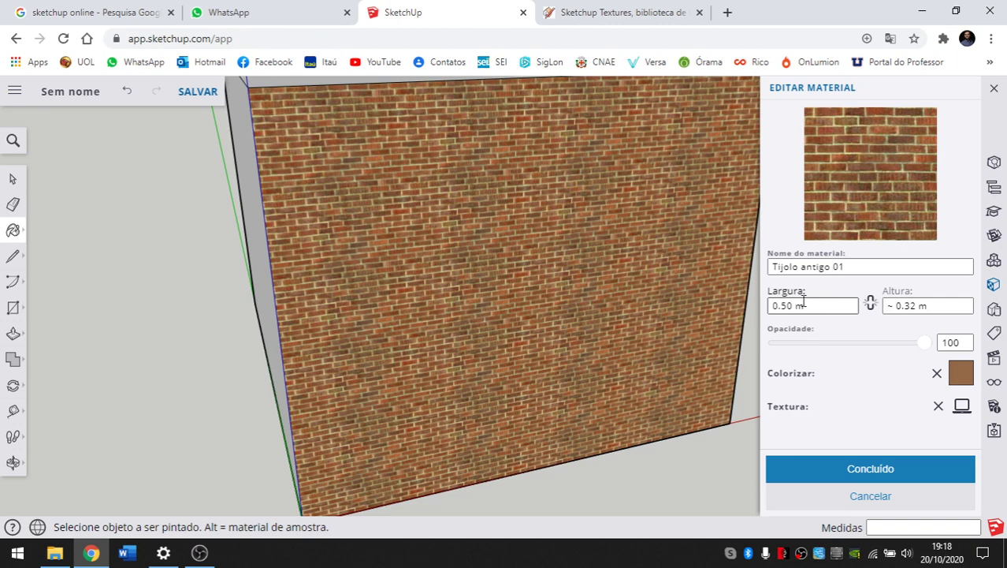
drag(934, 307, 810, 290)
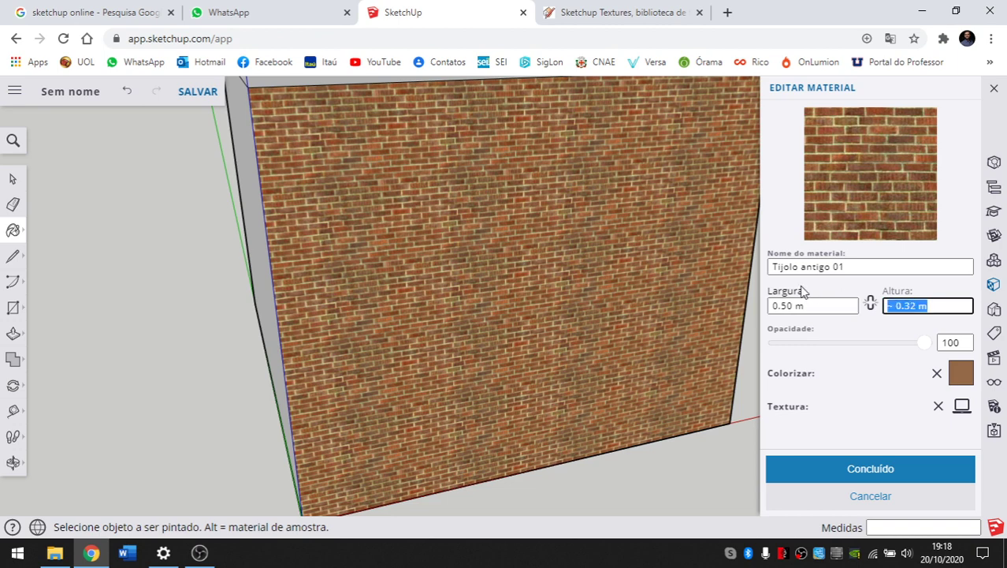
text(0.5)
click(824, 305)
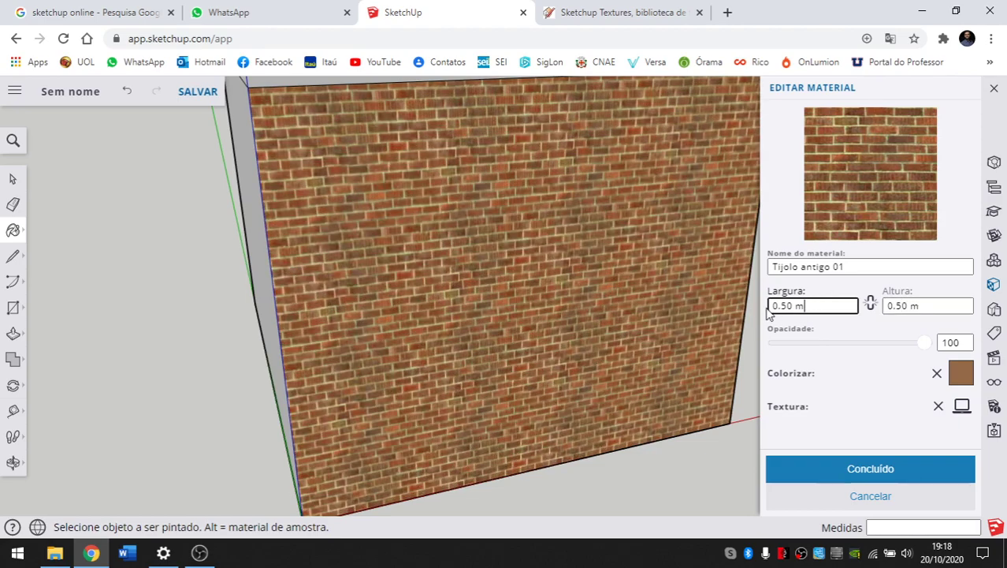
Set the brick texture's height to 0.35 m, and link its width and height again.
middle_drag(513, 301, 668, 298)
scroll(469, 254, down, 5)
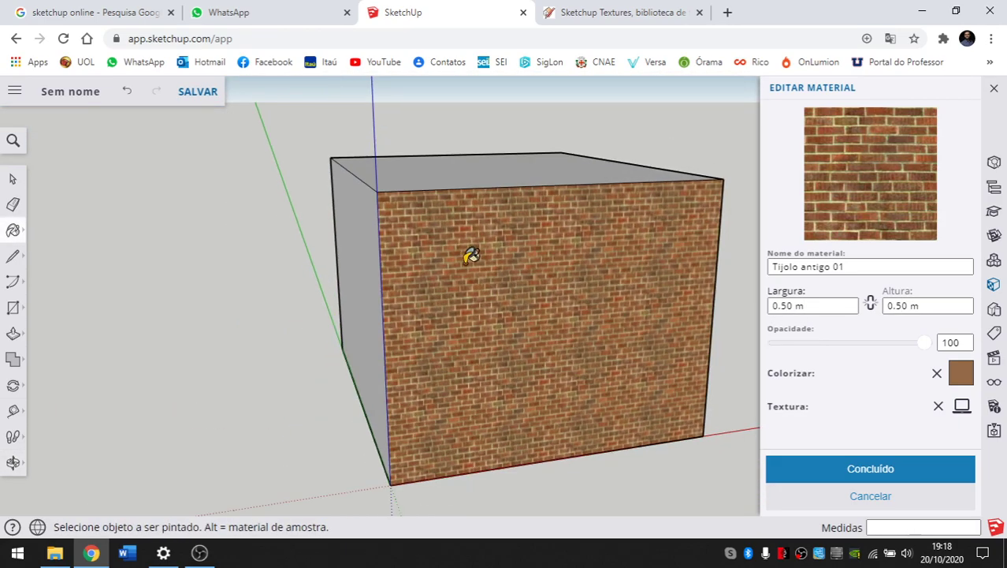
scroll(679, 319, up, 2)
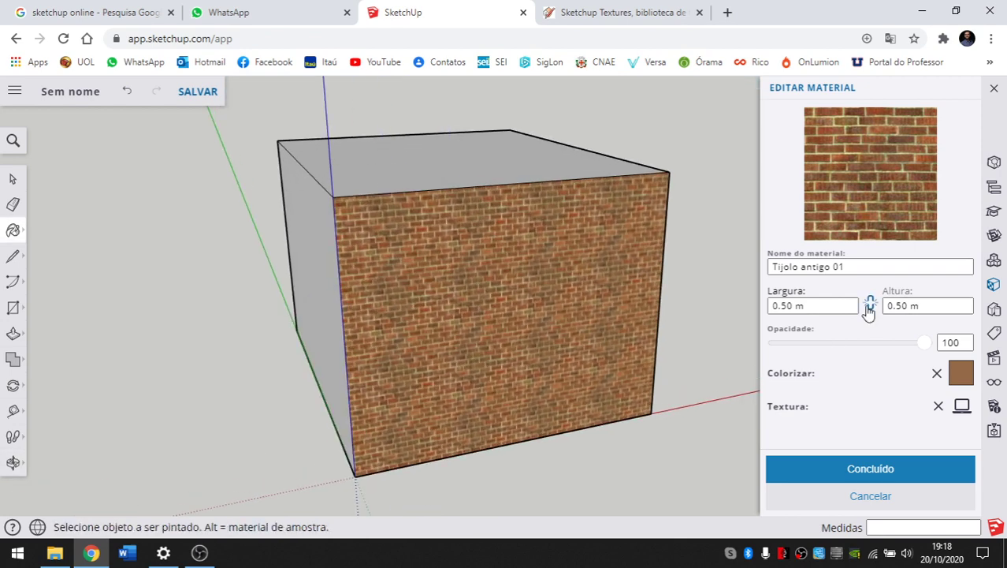
drag(928, 311, 853, 307)
text(0)
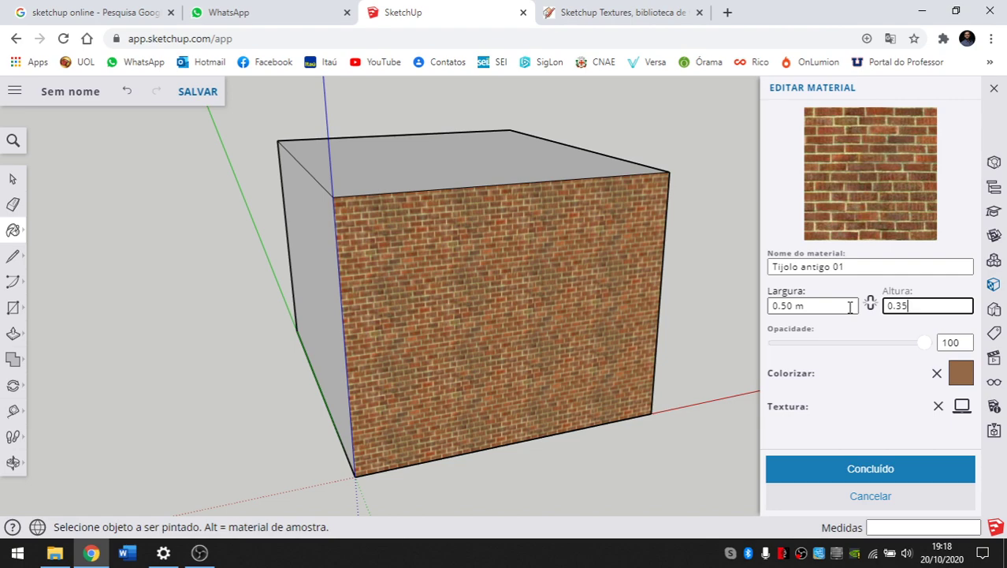
text(.35)
key(Return)
scroll(446, 236, up, 3)
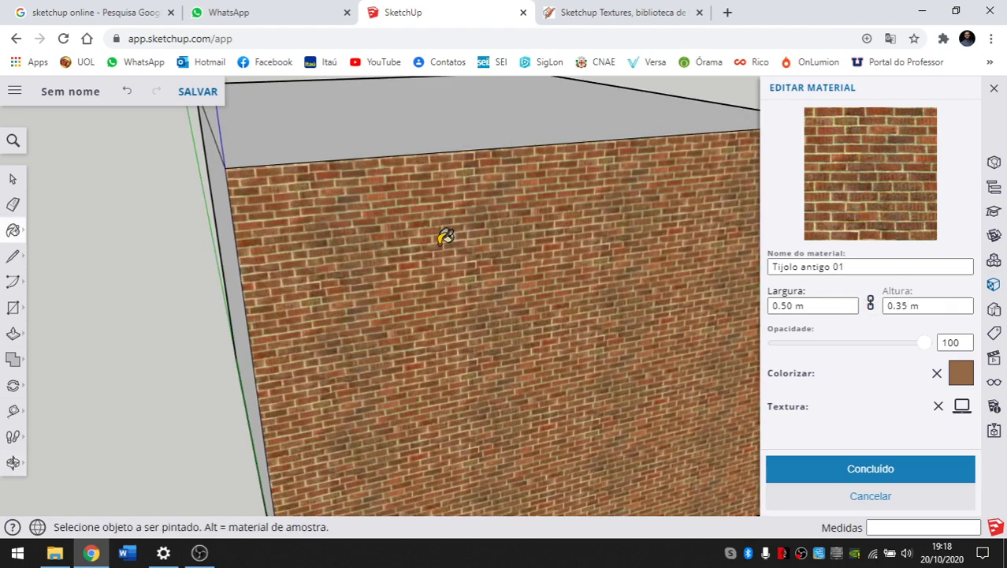
scroll(460, 268, down, 2)
mouse_move(596, 278)
middle_down()
mouse_move(359, 229)
mouse_move(284, 271)
mouse_move(333, 263)
mouse_move(473, 203)
mouse_move(558, 364)
middle_up()
scroll(552, 359, up, 3)
mouse_move(398, 300)
middle_down()
mouse_move(576, 299)
mouse_move(483, 295)
mouse_move(432, 272)
middle_up()
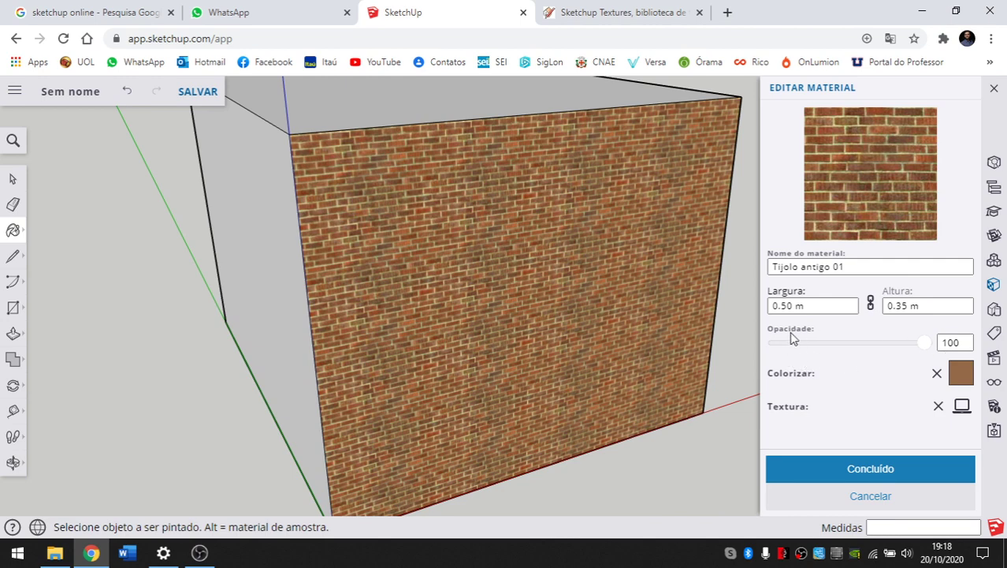
Try the brick material at an opacity of 49, and restore it to 100.
middle_drag(427, 316, 449, 315)
drag(931, 350, 850, 369)
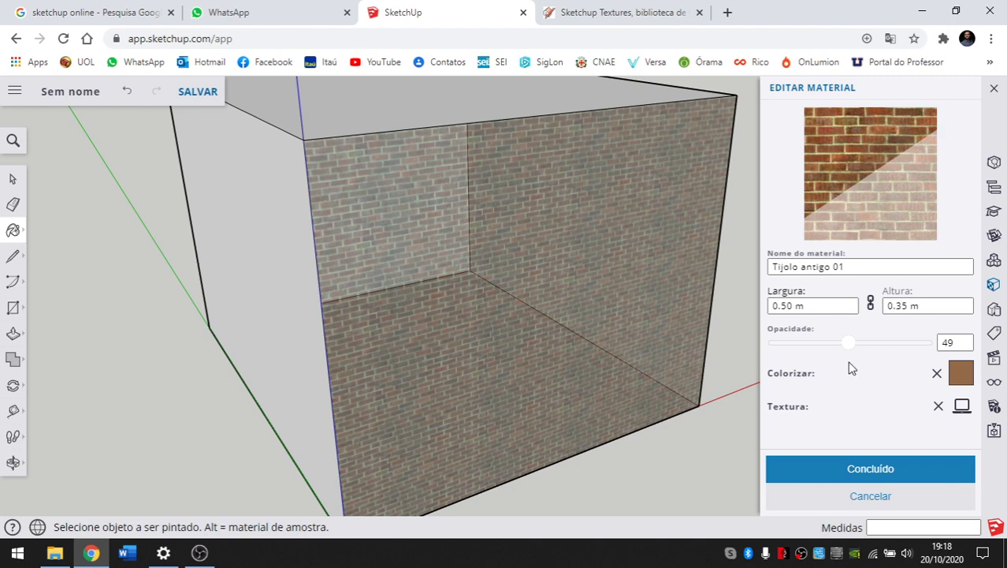
drag(859, 347, 957, 357)
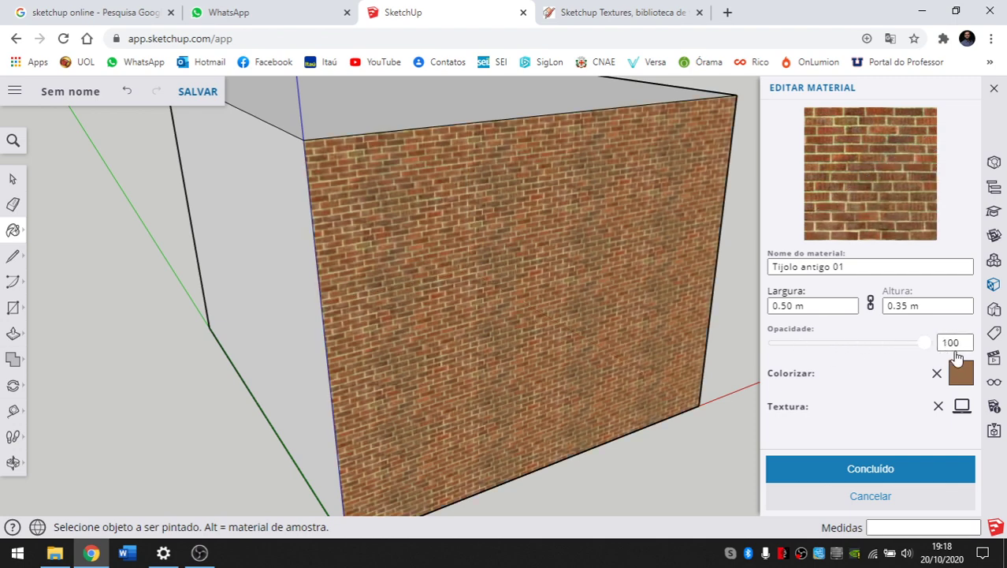
drag(828, 360, 1004, 377)
Try orange, pale beige and greyish-brown tints as the brick material's Colorizar color.
middle_drag(486, 239, 600, 276)
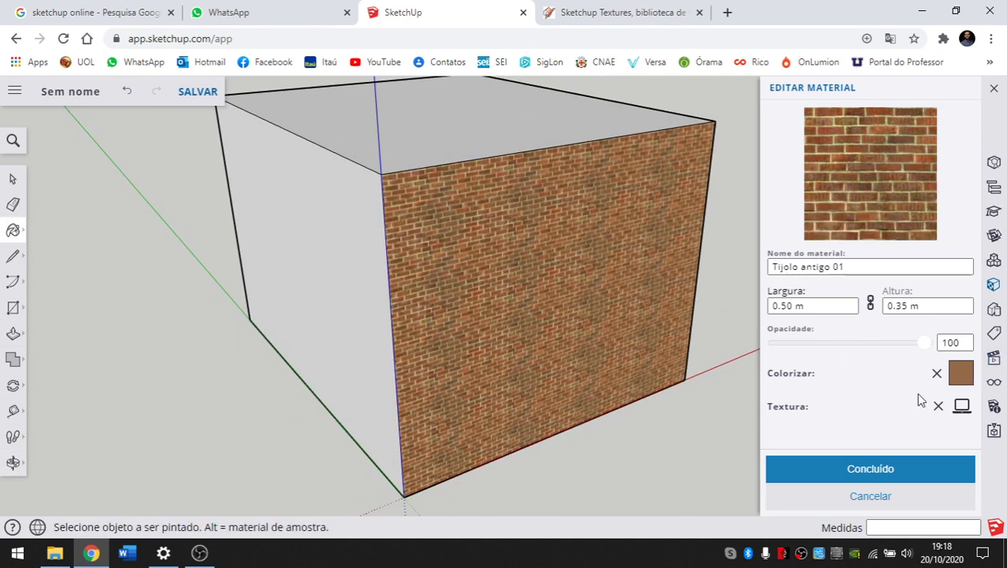
click(962, 373)
middle_drag(472, 319, 552, 331)
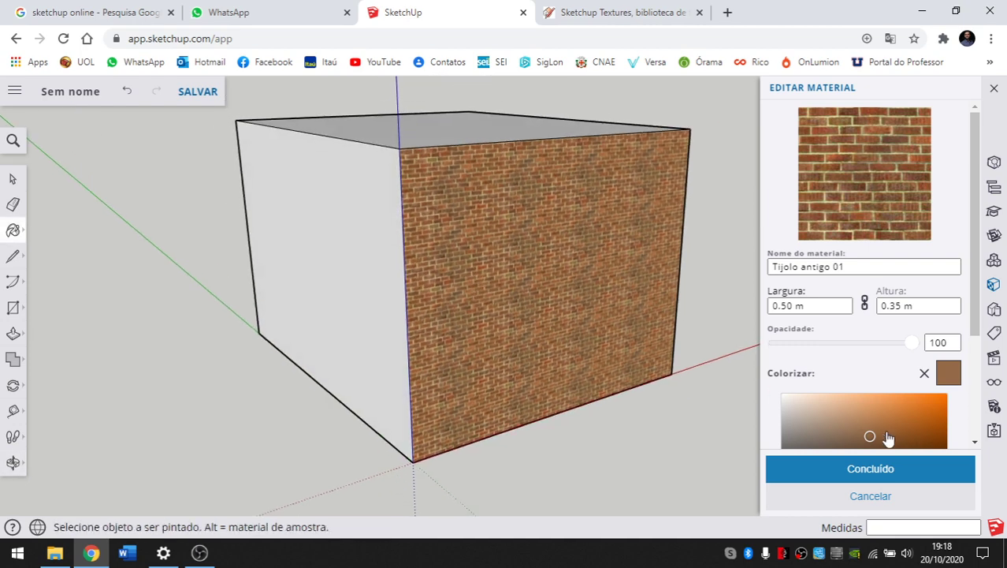
click(904, 418)
click(915, 408)
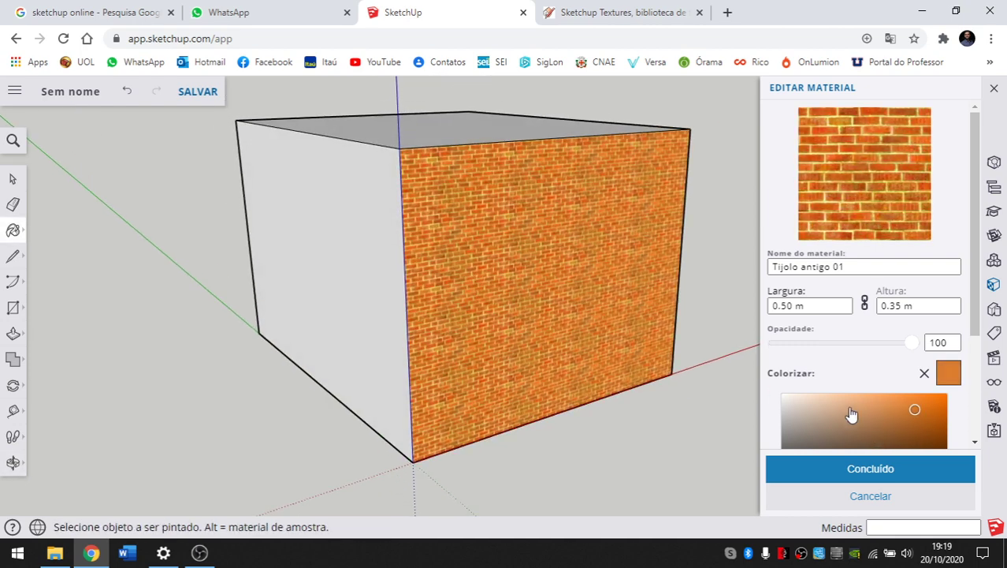
click(837, 409)
click(836, 421)
click(815, 428)
click(824, 422)
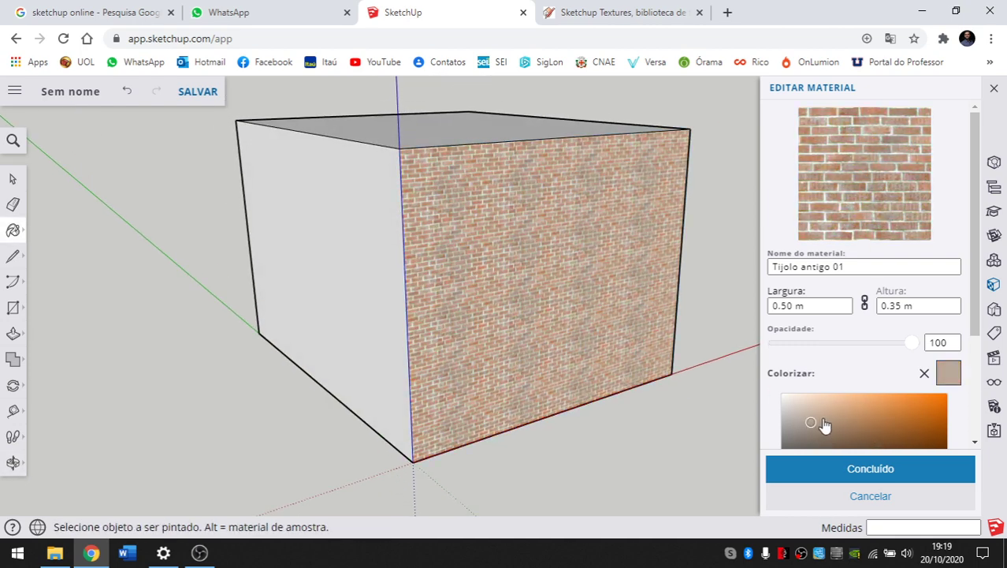
click(837, 423)
click(882, 426)
click(830, 423)
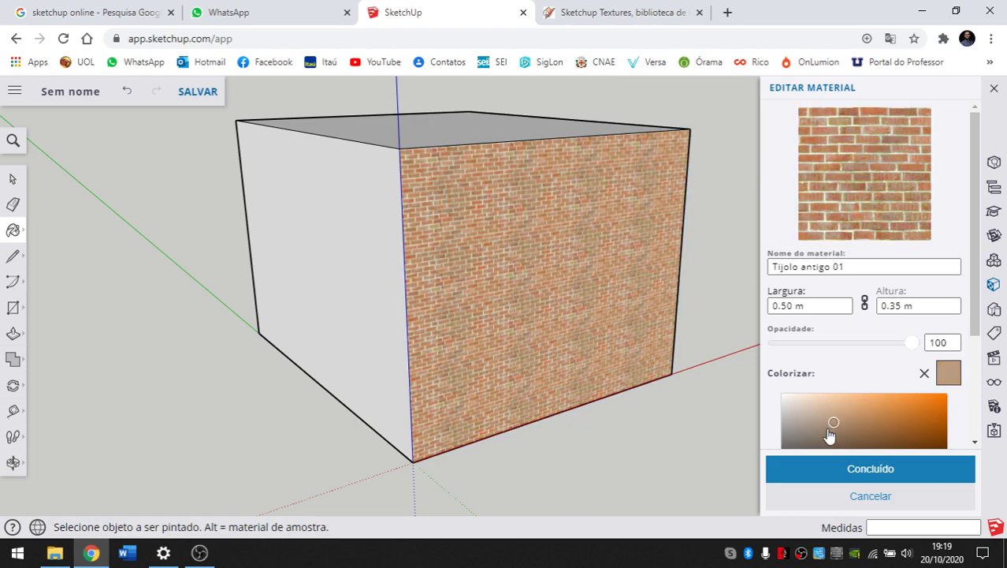
middle_drag(482, 239, 481, 336)
scroll(482, 336, up, 5)
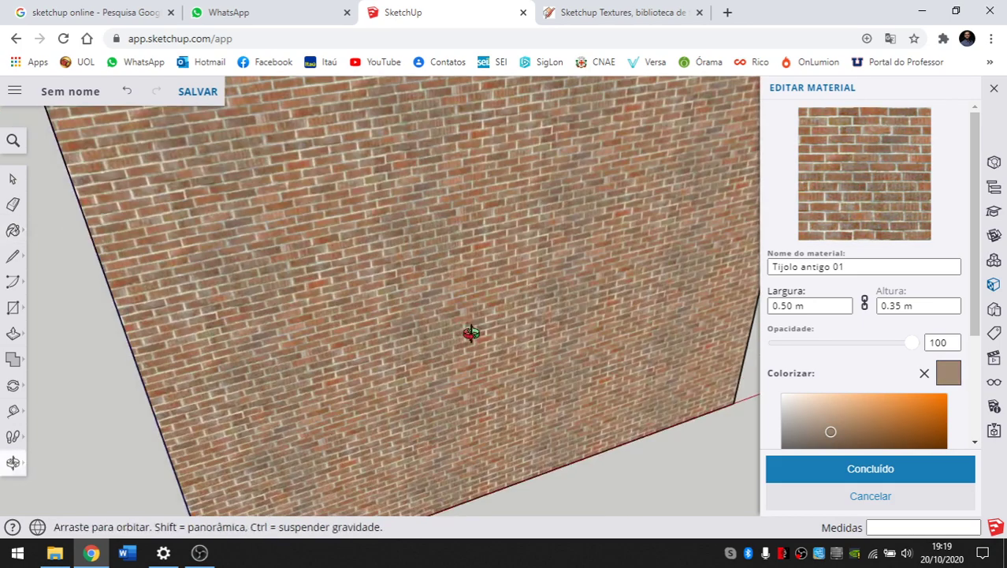
Tint the Tijolo antigo 01 brick material a light orange-brown and finish editing it.
click(892, 424)
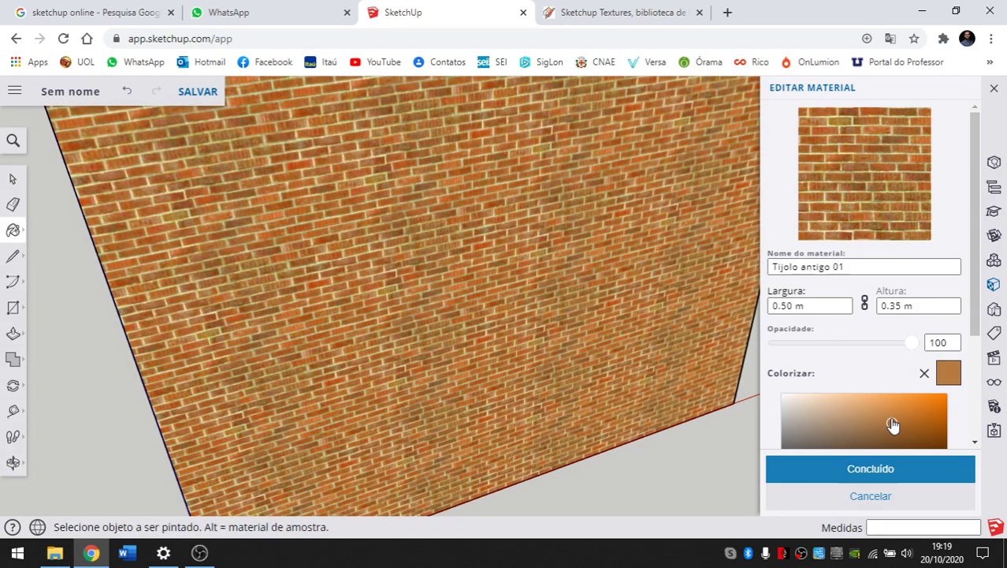
click(946, 374)
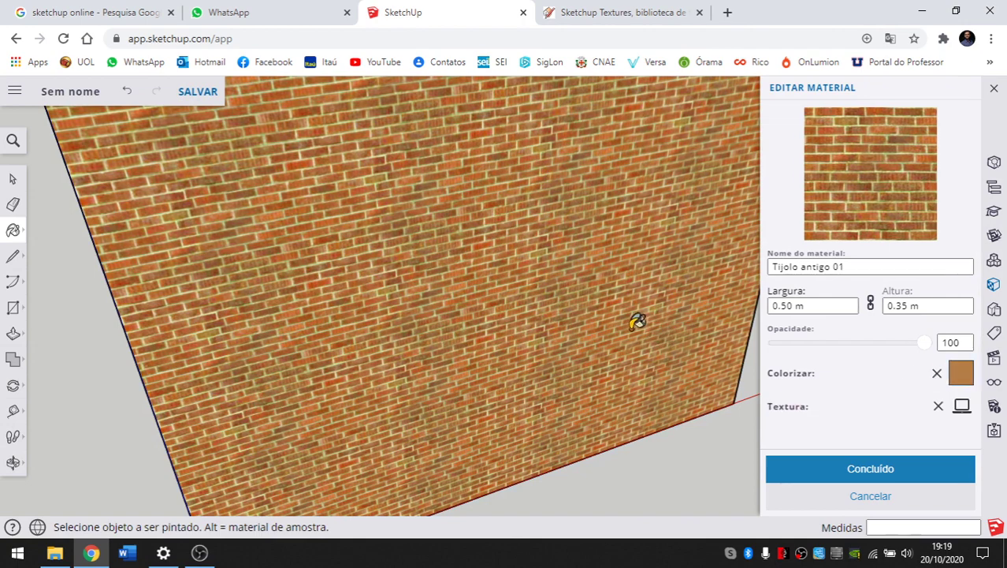
scroll(401, 254, down, 10)
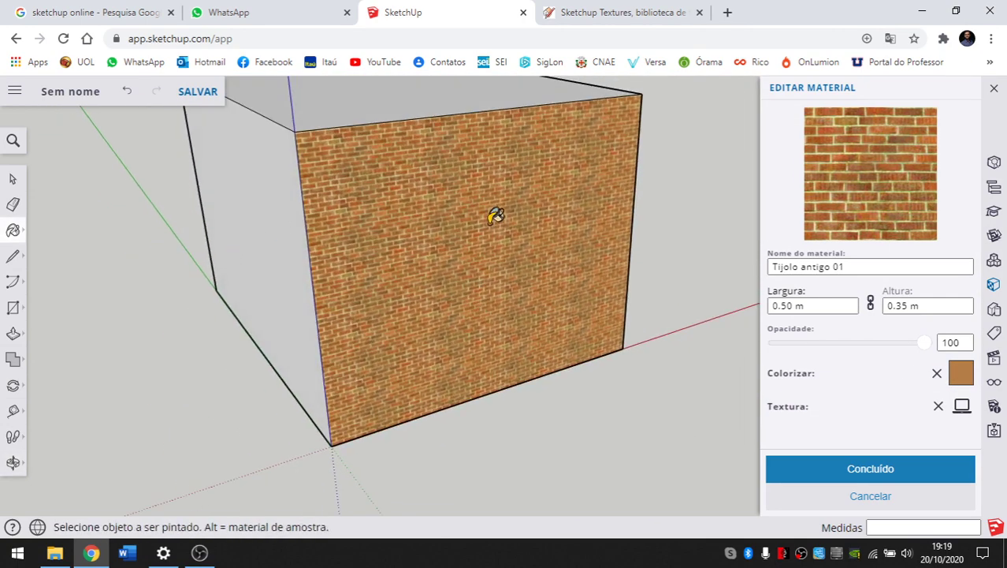
click(833, 476)
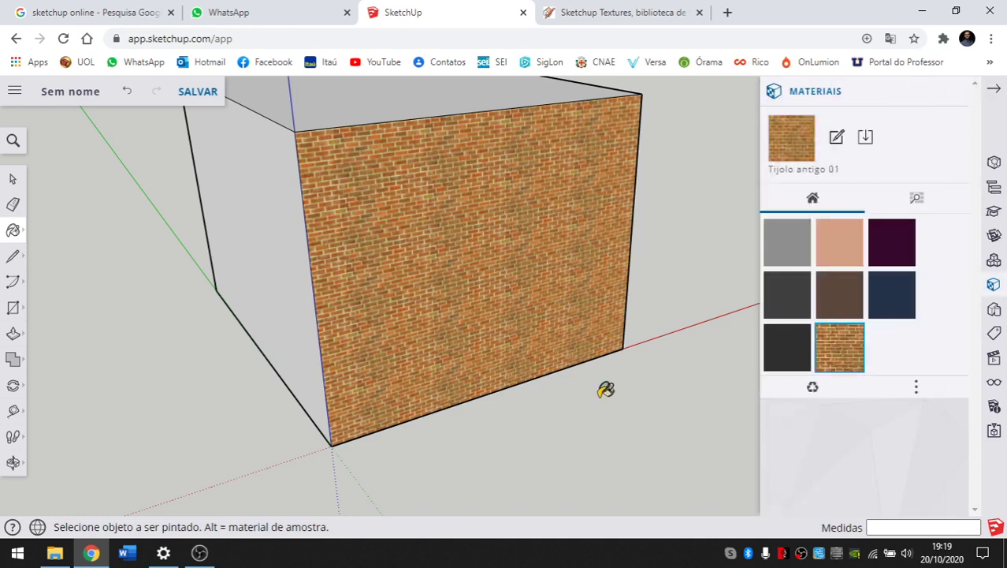
Collapse the Tijolo e revestimentos category in the material library and expand the Cores category.
scroll(495, 336, down, 3)
middle_drag(484, 321, 384, 261)
middle_drag(656, 208, 472, 254)
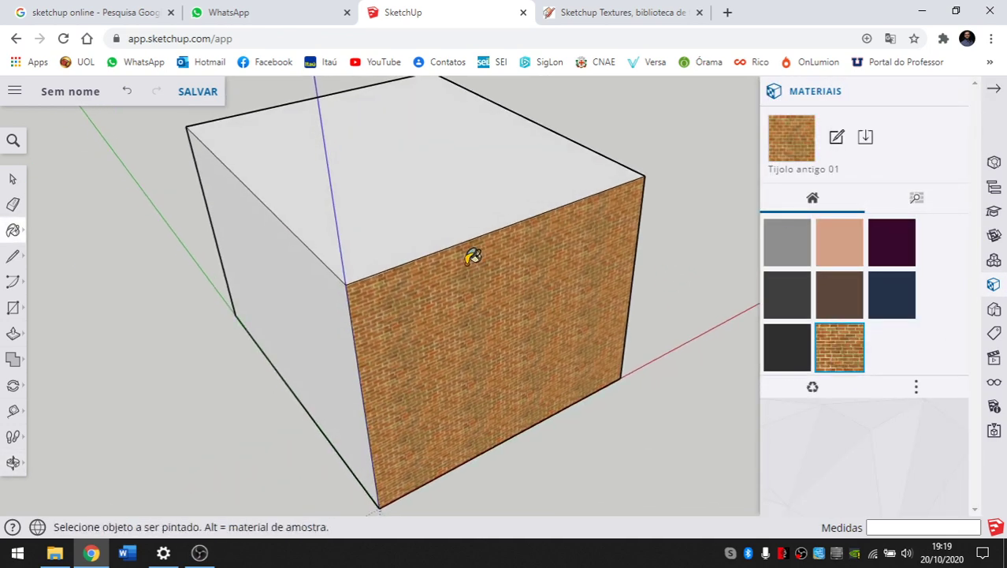
middle_drag(388, 225, 320, 265)
middle_drag(133, 266, 394, 268)
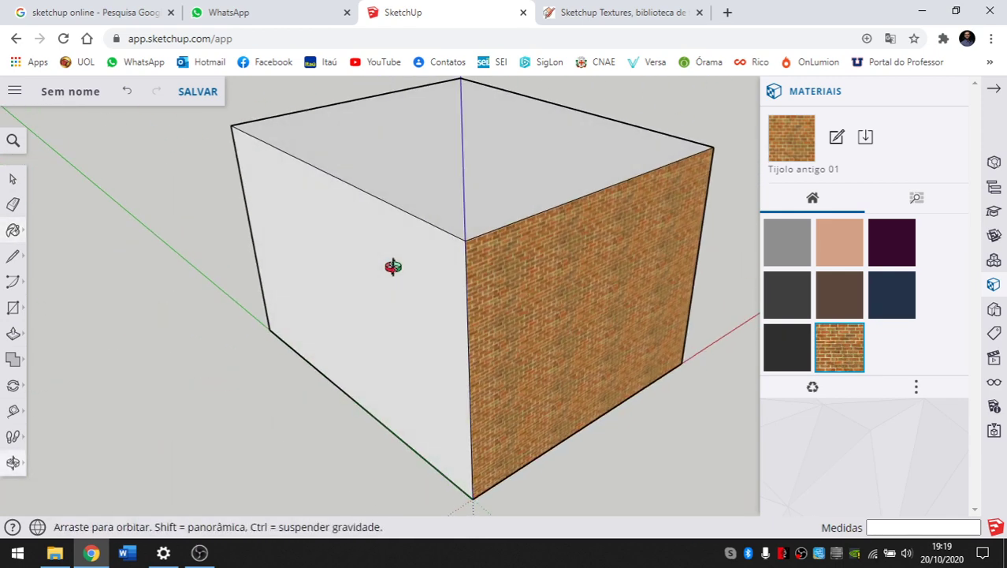
click(917, 201)
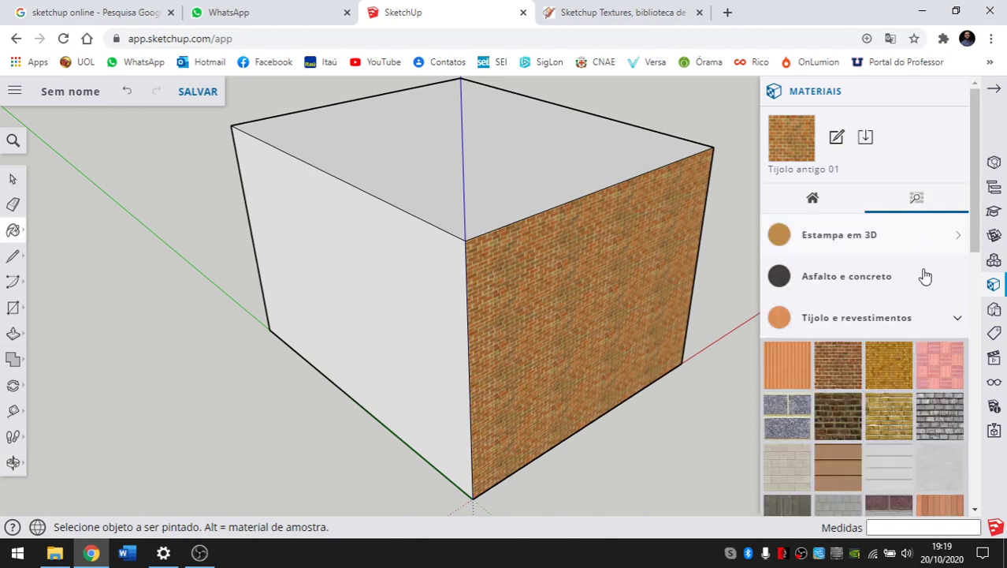
click(952, 320)
drag(969, 243, 975, 293)
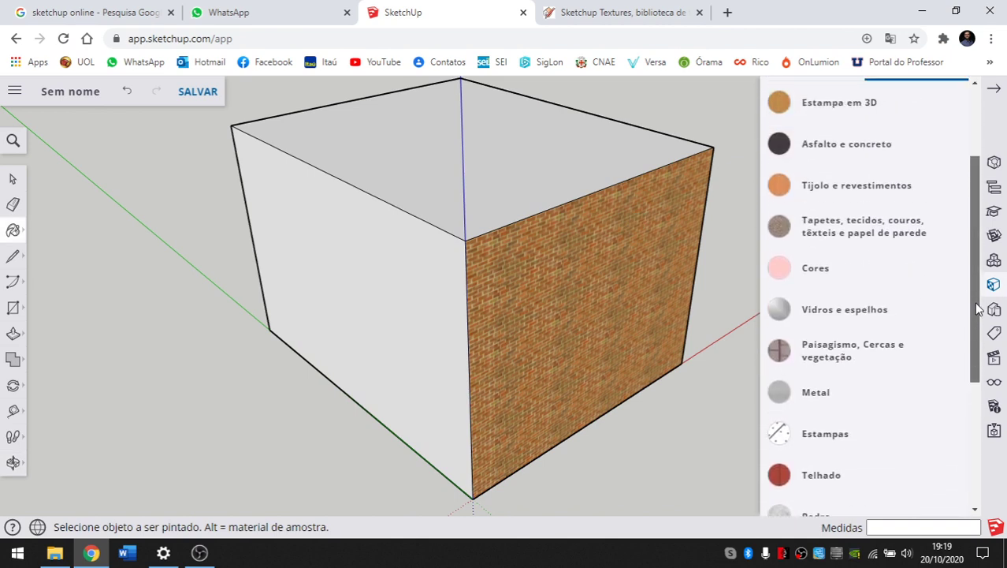
click(816, 277)
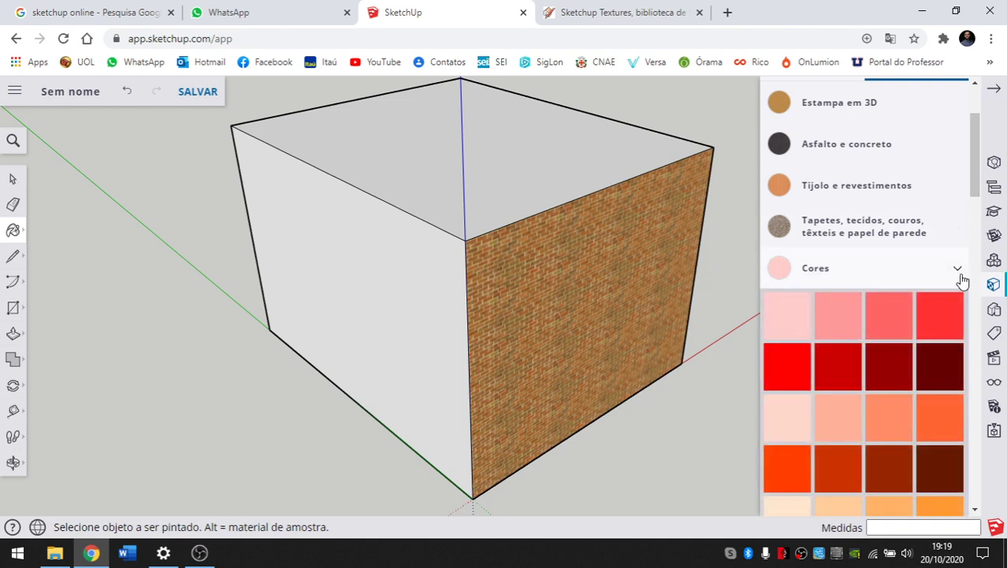
Paint the box's side face along the green axis with the red Cor A05 material.
scroll(854, 353, down, 3)
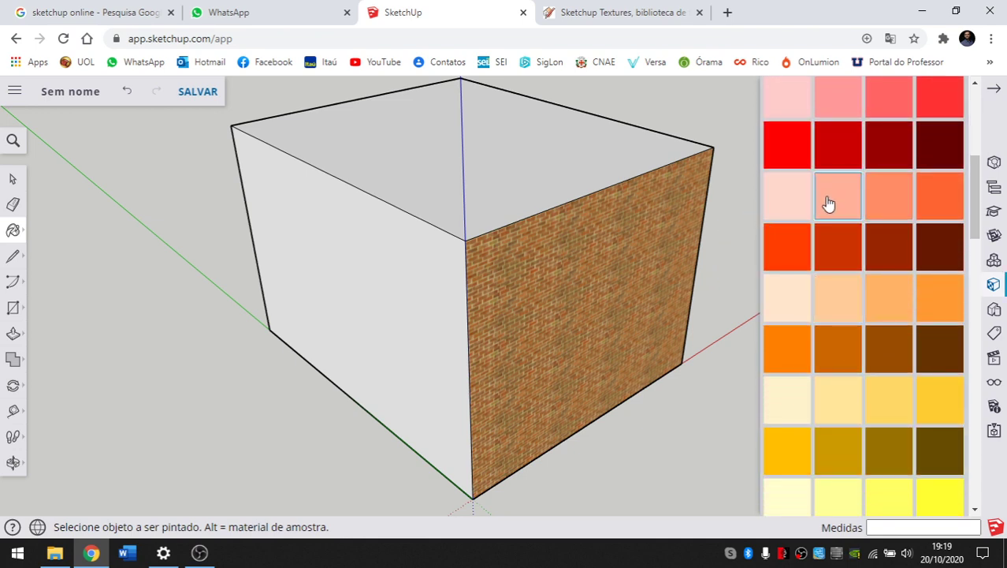
middle_drag(542, 166, 525, 188)
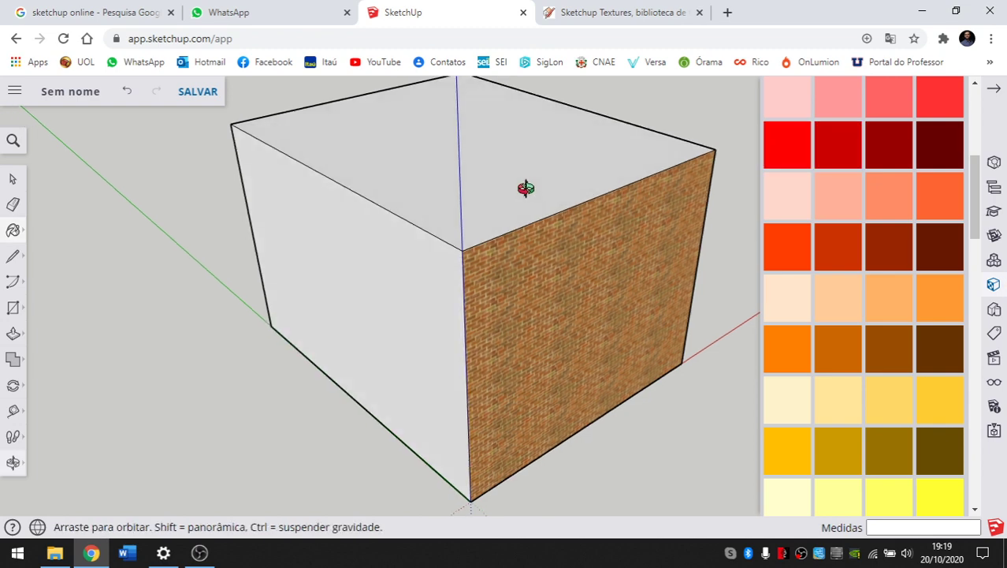
scroll(387, 276, down, 2)
scroll(837, 306, up, 4)
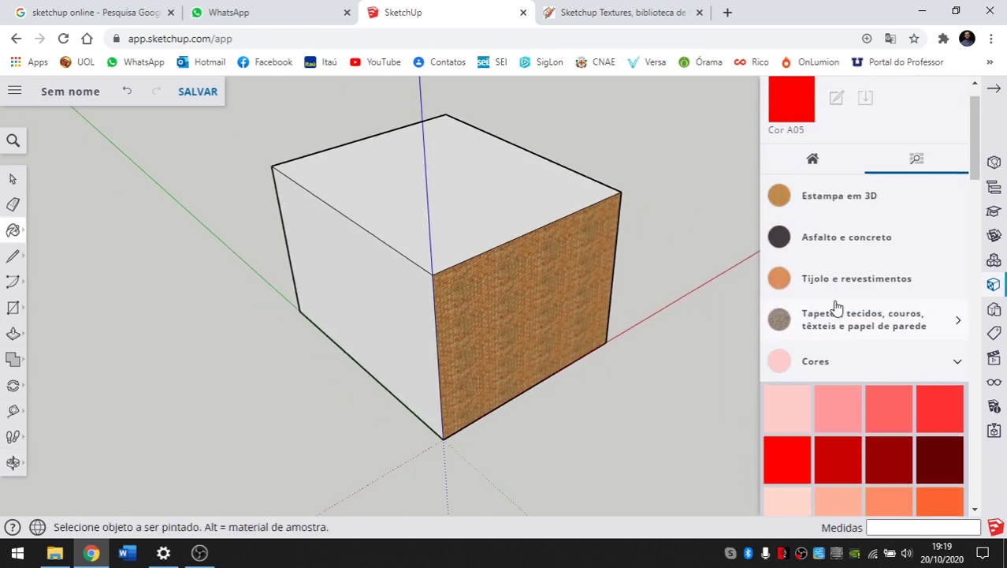
click(379, 284)
mouse_move(379, 284)
middle_down()
mouse_move(530, 313)
mouse_move(234, 239)
mouse_move(269, 360)
middle_up()
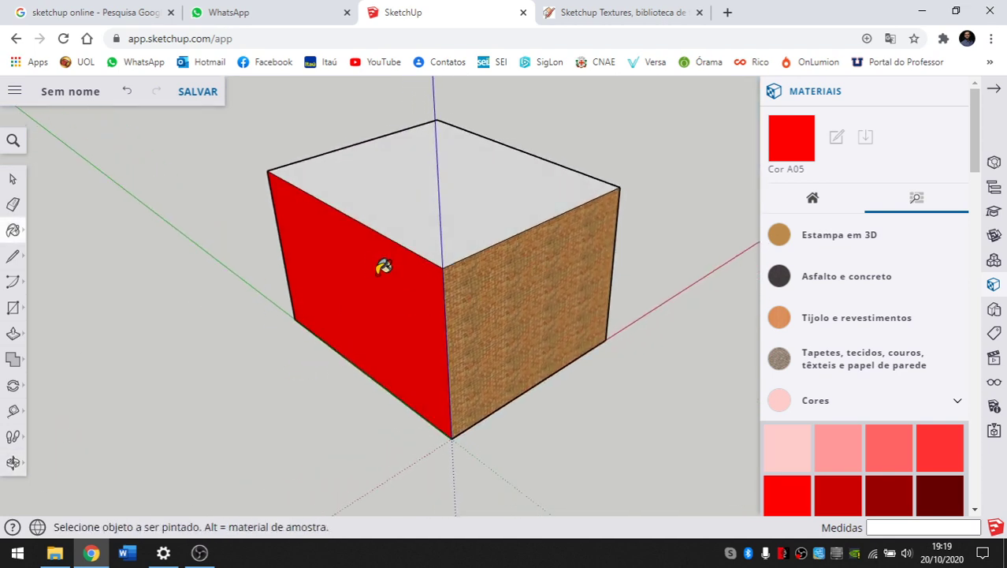
middle_drag(370, 299, 365, 299)
scroll(363, 300, up, 2)
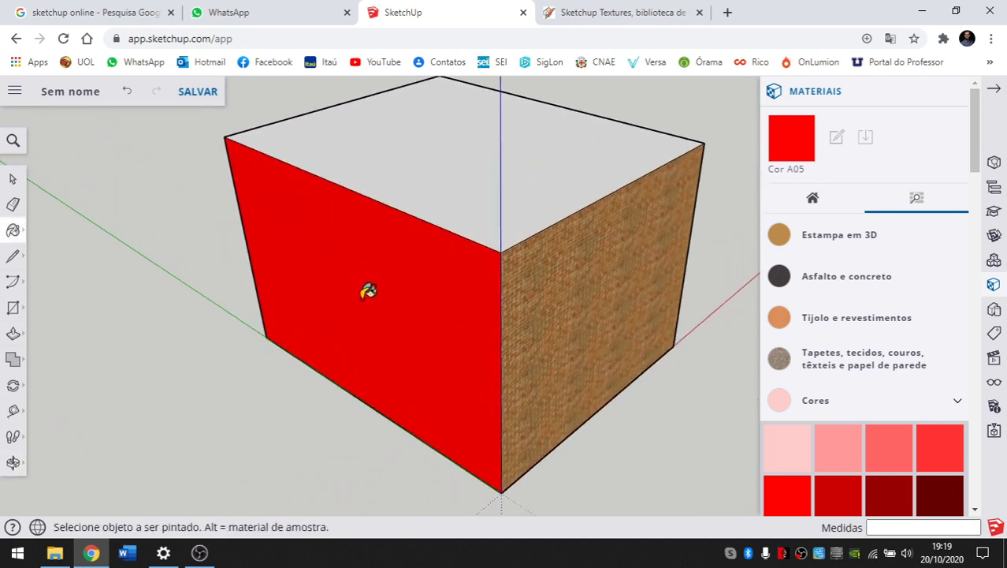
Select the red Cor A05 among the model's own materials and open it for editing.
click(812, 199)
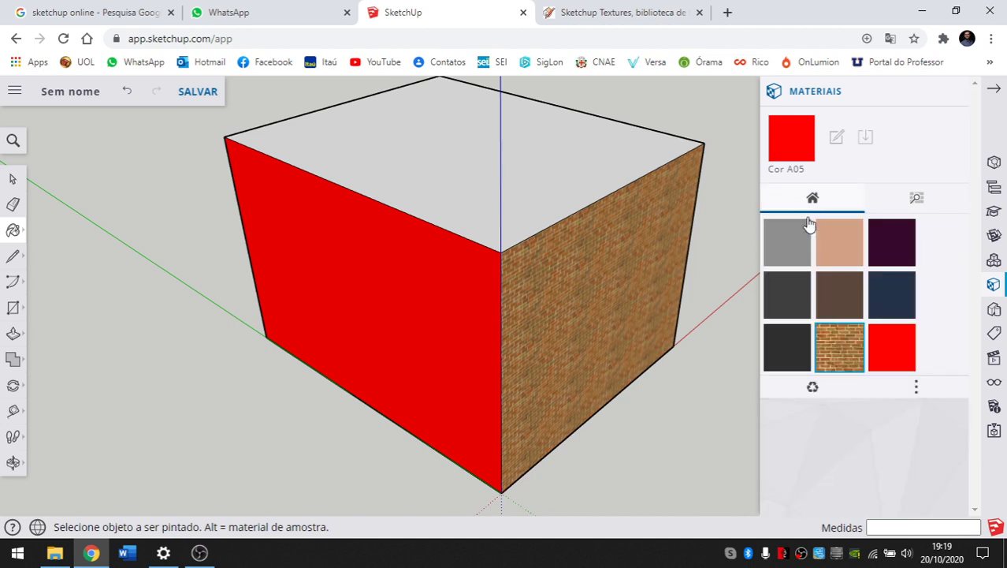
click(897, 356)
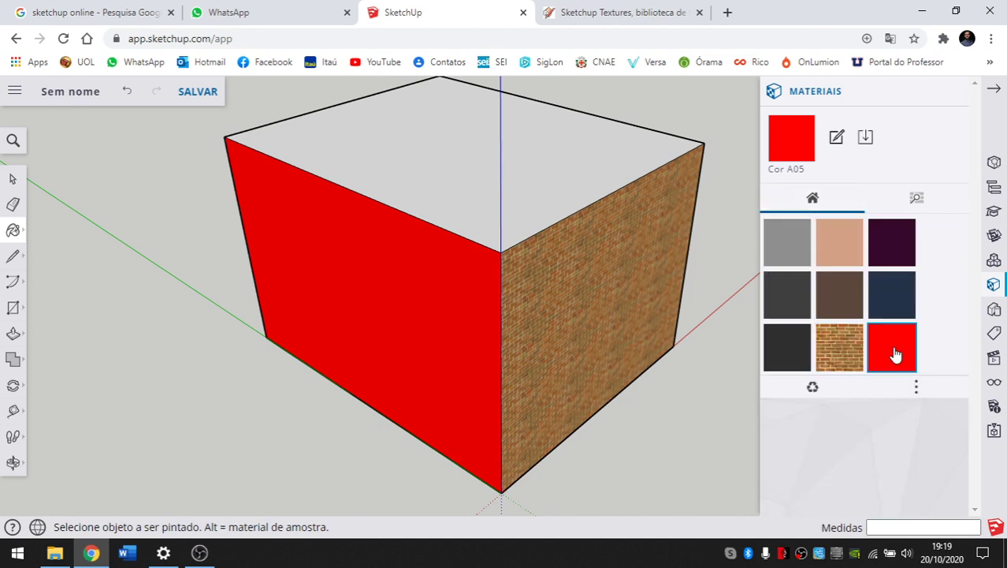
click(838, 139)
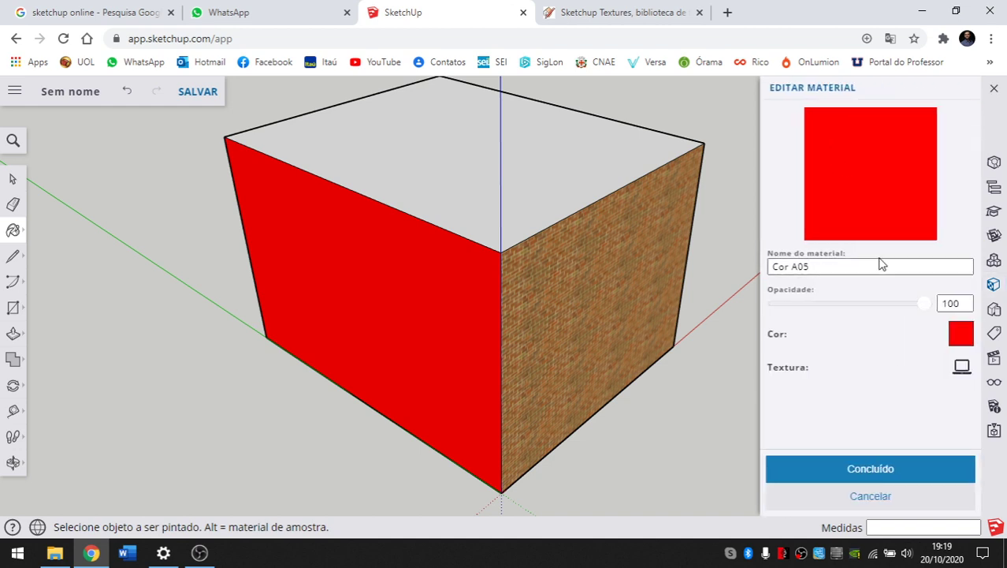
Change the Cor A05 material's color to a dark red and finish editing it.
click(960, 335)
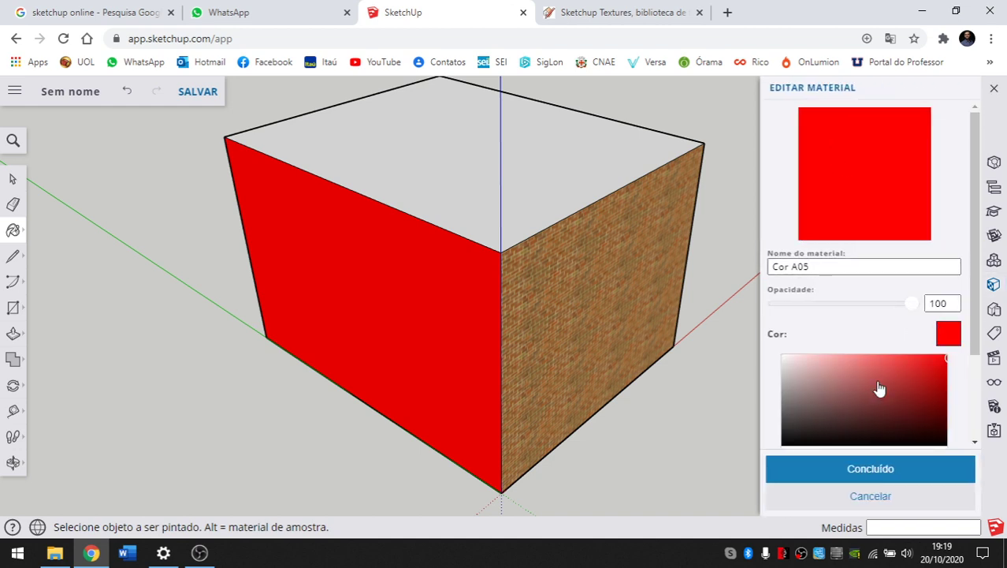
drag(913, 399, 855, 428)
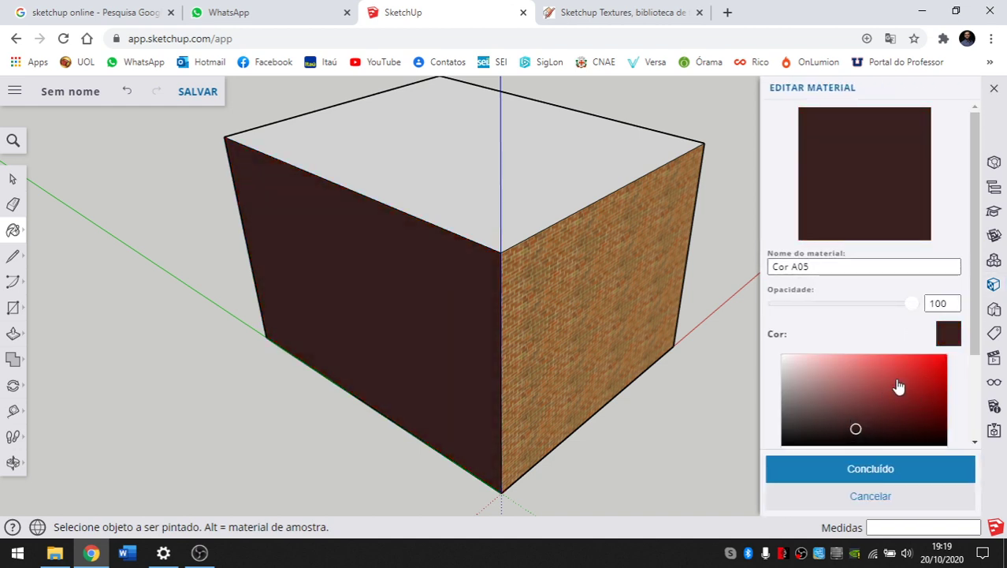
click(916, 376)
mouse_move(933, 396)
mouse_down()
mouse_move(844, 420)
mouse_move(825, 405)
mouse_move(877, 369)
mouse_move(883, 396)
mouse_move(857, 396)
mouse_move(865, 413)
mouse_move(856, 413)
mouse_up()
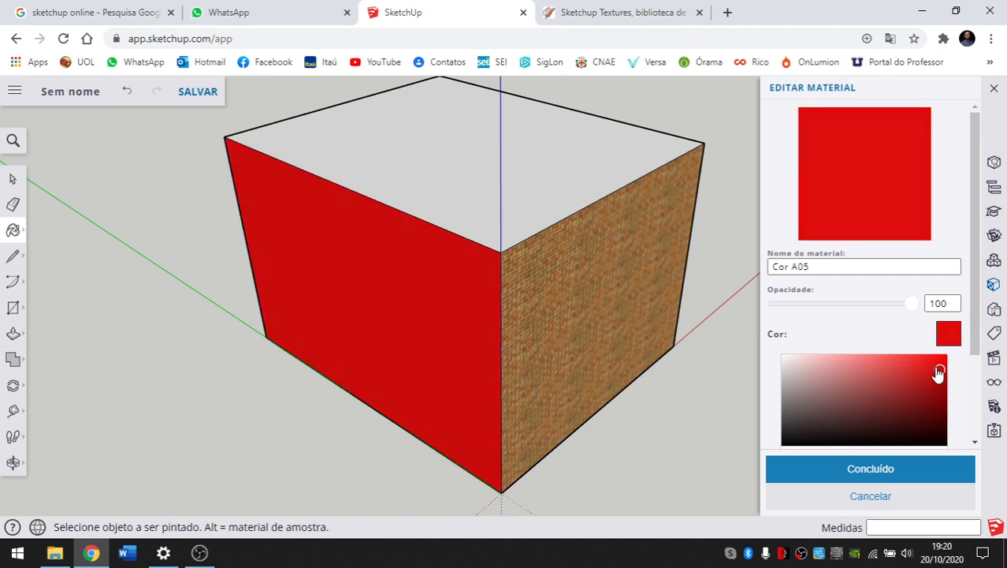
mouse_move(923, 391)
mouse_down()
mouse_move(799, 407)
mouse_move(961, 404)
mouse_up()
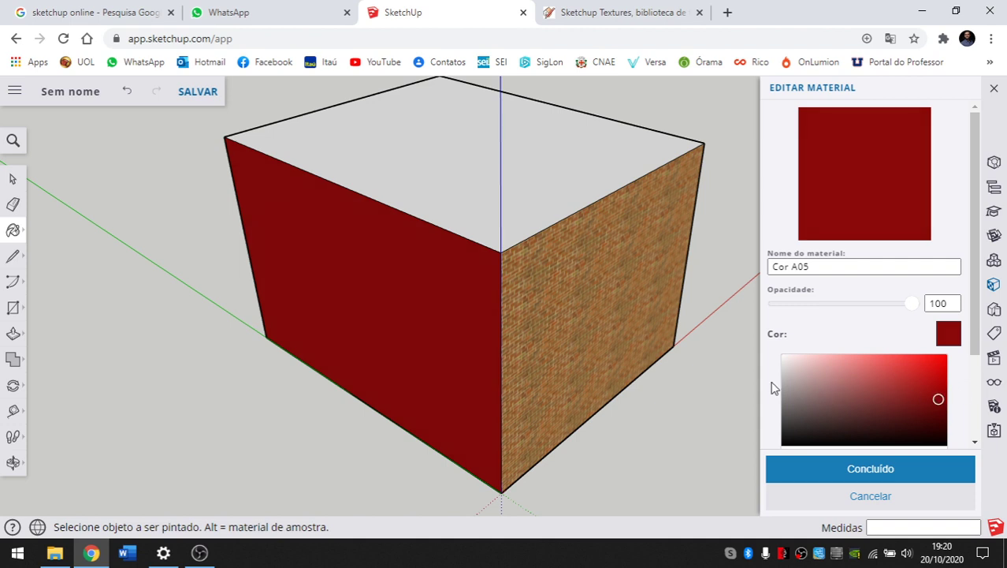
mouse_move(940, 402)
mouse_down()
mouse_move(801, 409)
mouse_move(909, 389)
mouse_move(948, 391)
mouse_move(948, 403)
mouse_up()
mouse_move(547, 302)
middle_down()
mouse_move(472, 331)
mouse_move(348, 279)
middle_up()
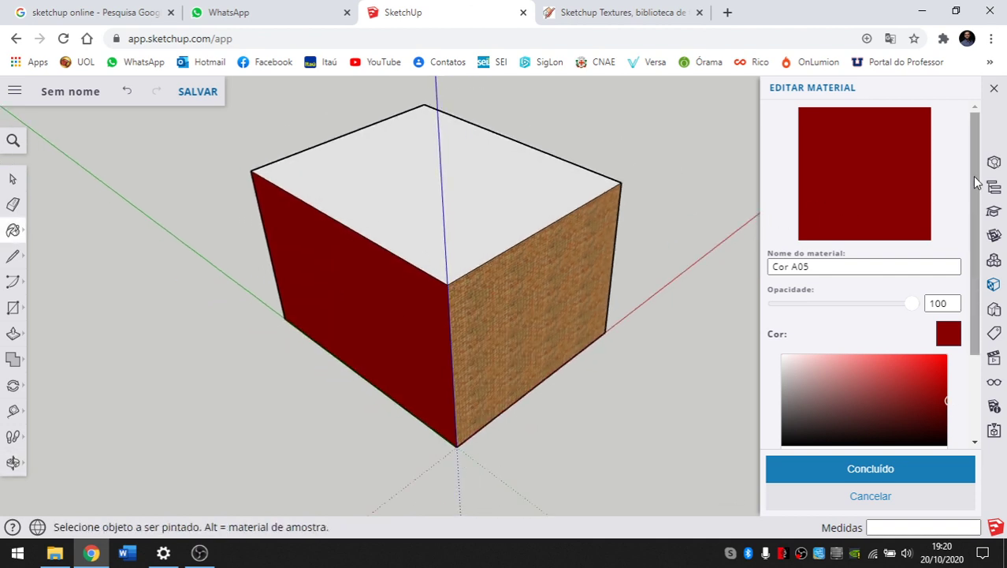
click(878, 466)
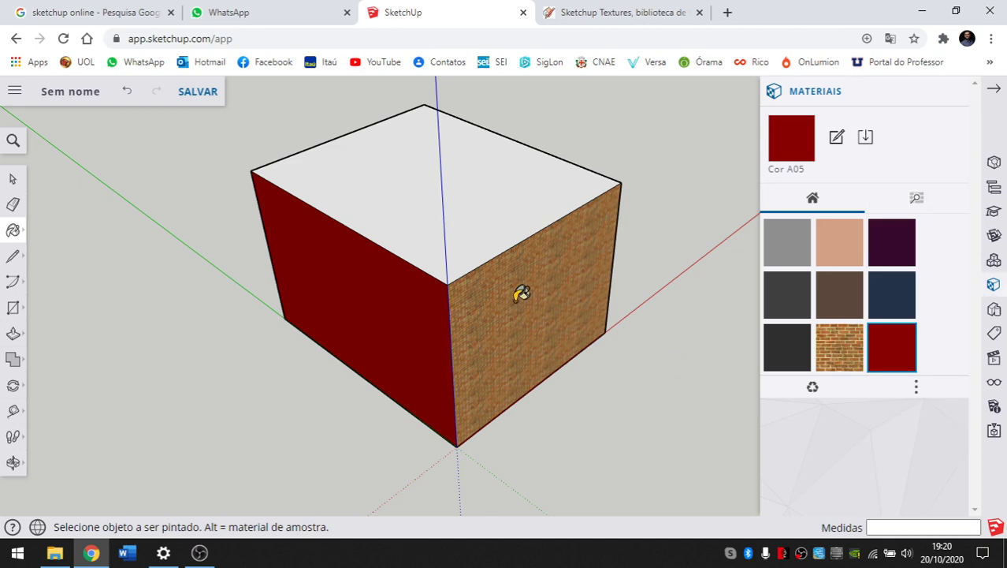
Paint the box's top face with the dark blue Cor I07 material from the library's Cores category.
click(919, 200)
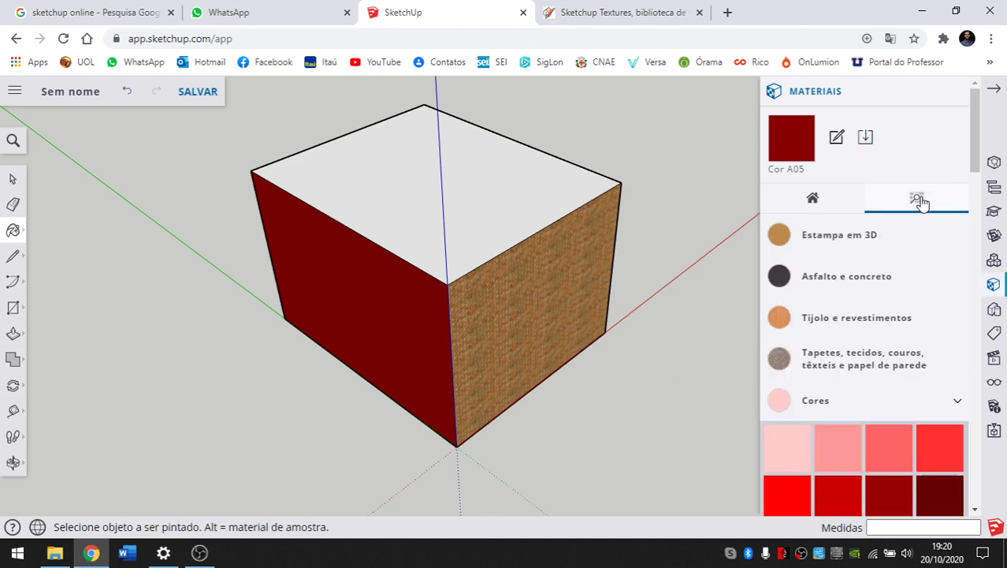
scroll(887, 335, down, 10)
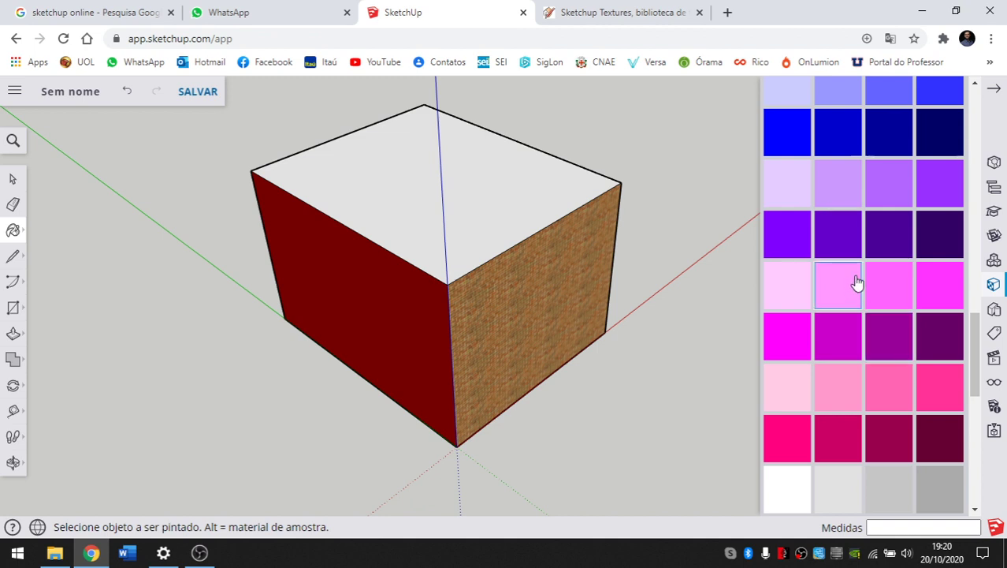
middle_drag(390, 281, 506, 292)
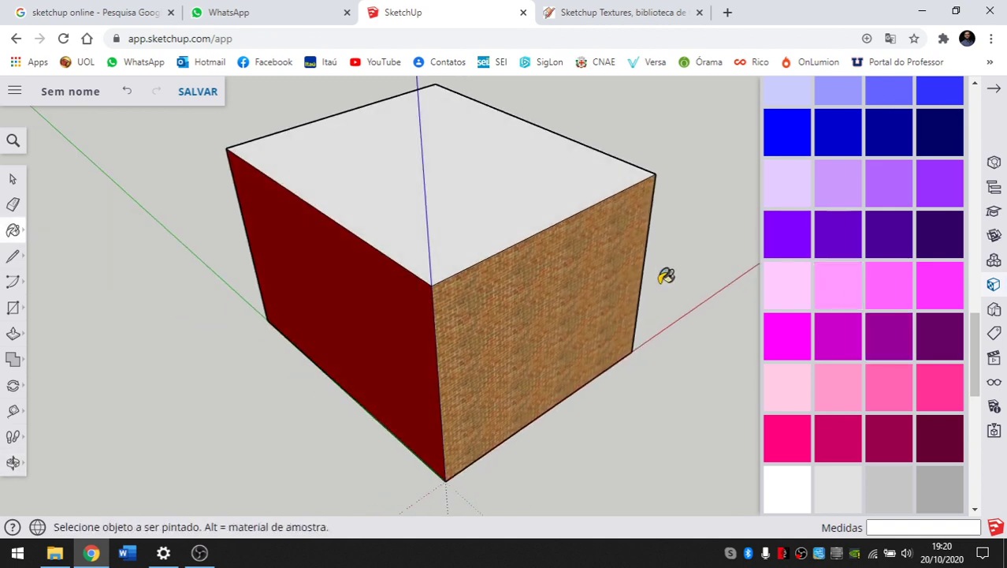
scroll(855, 250, up, 1)
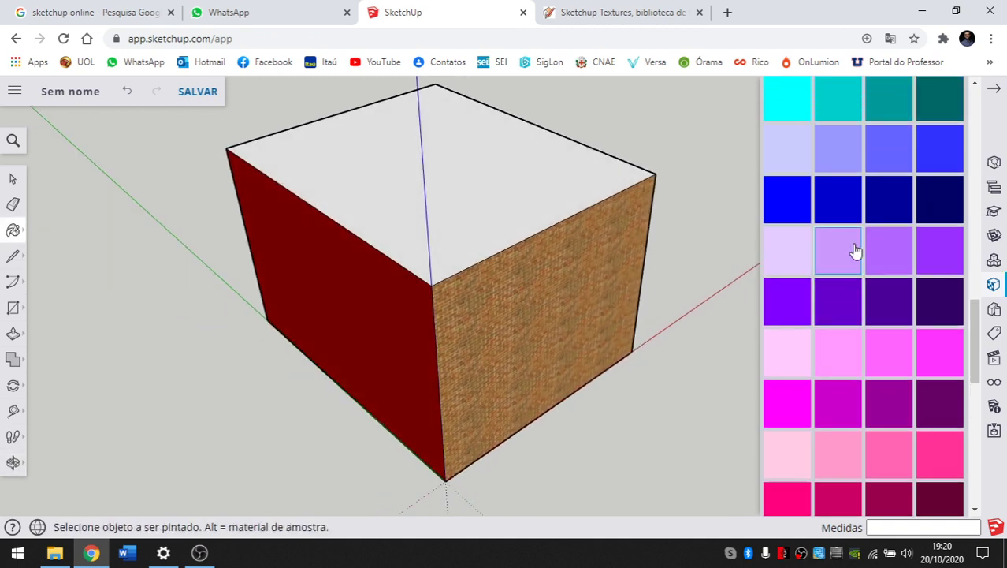
click(899, 211)
click(537, 173)
scroll(538, 173, down, 3)
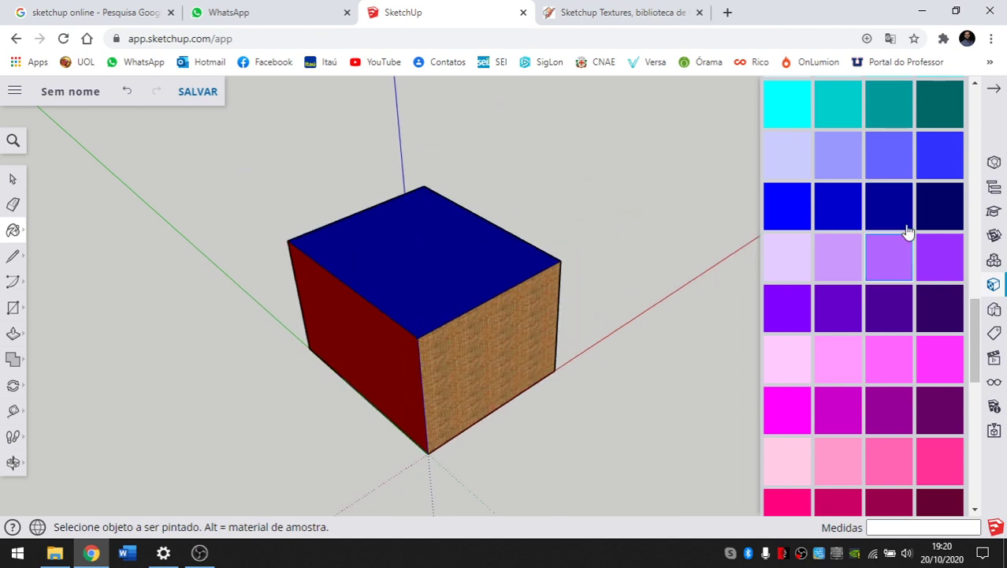
middle_drag(547, 234, 478, 289)
scroll(478, 289, up, 3)
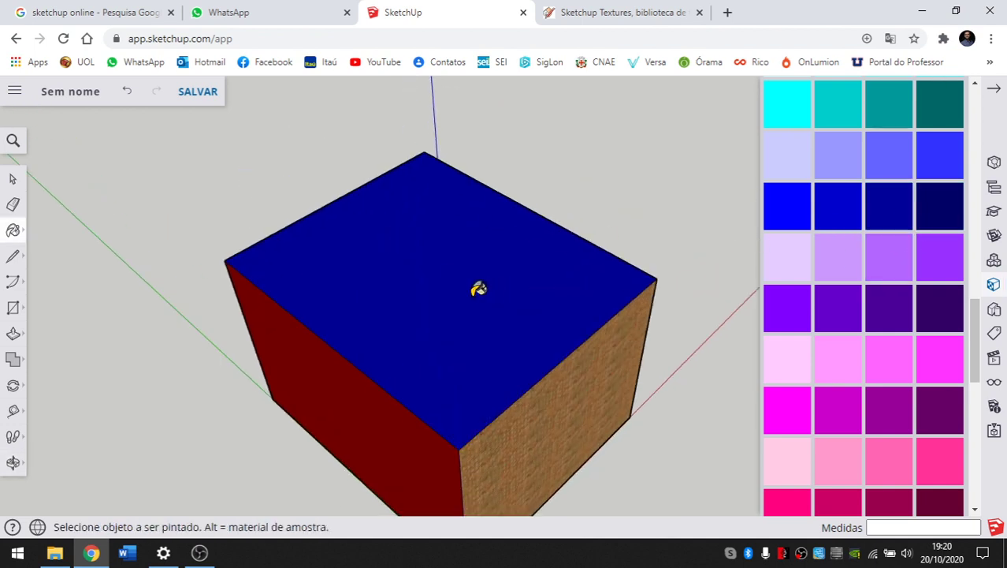
Edit the model's Cor I07 material, change its color to a slightly lighter blue, and finish editing it.
scroll(912, 301, up, 10)
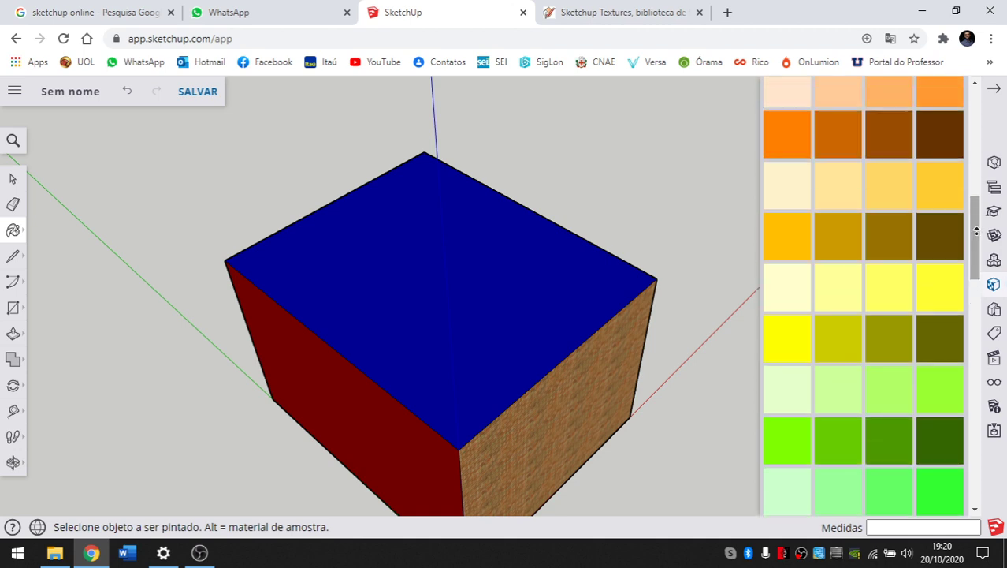
scroll(894, 194, up, 5)
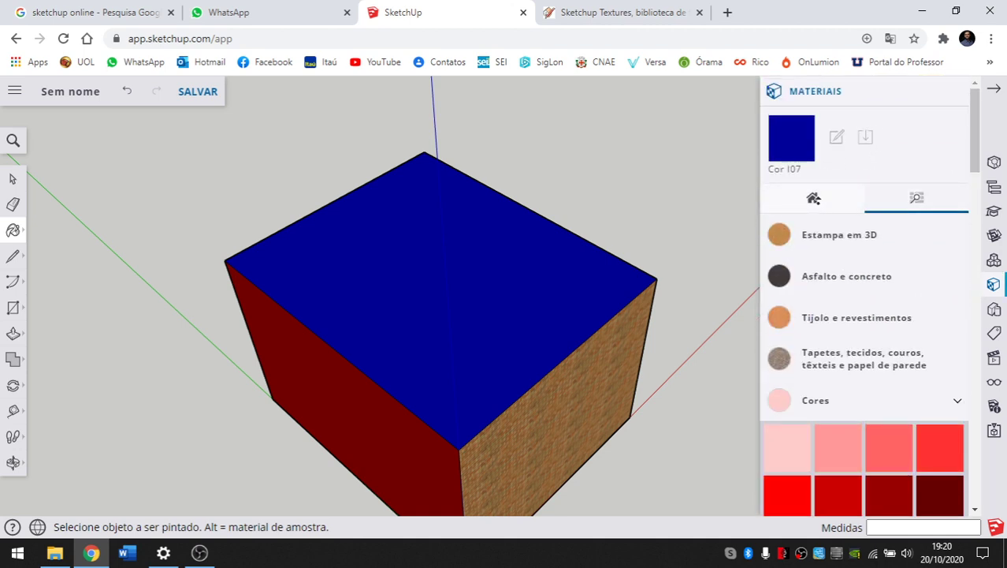
click(812, 199)
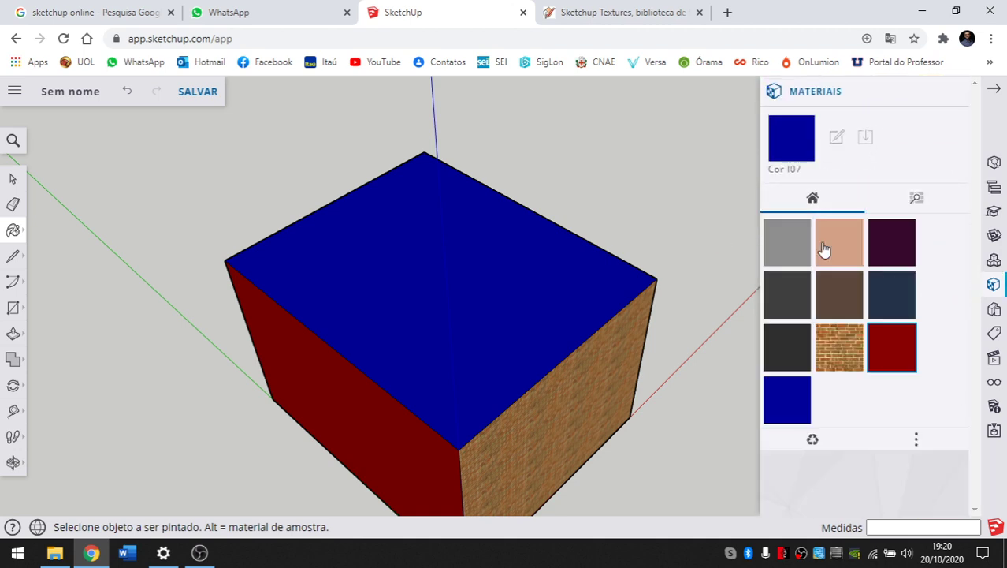
click(790, 409)
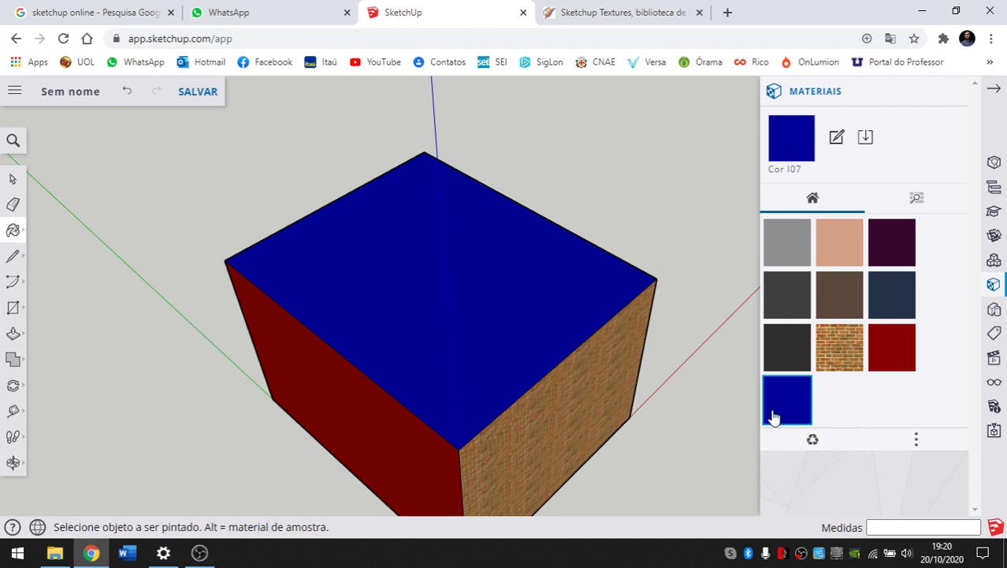
click(835, 144)
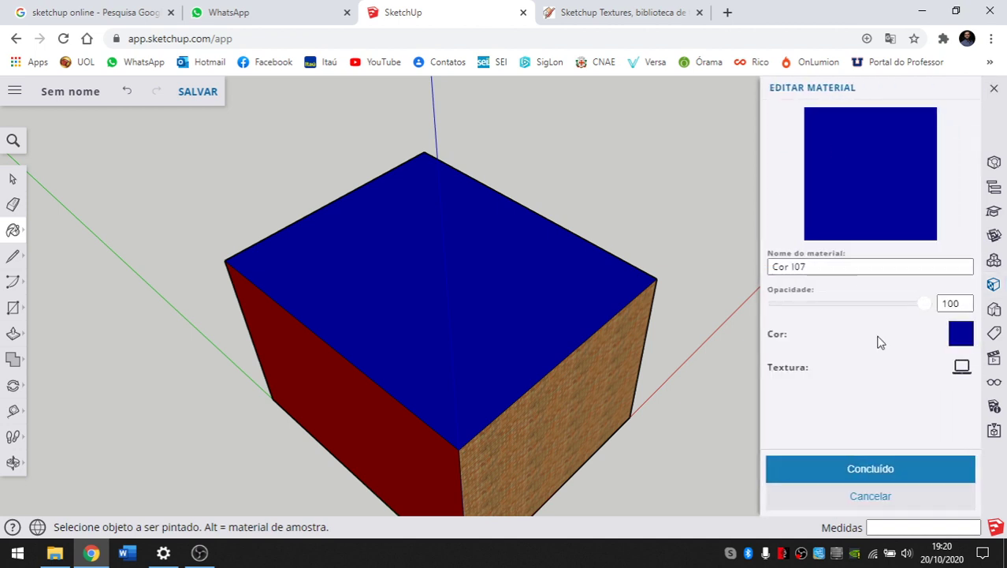
click(949, 334)
drag(950, 404, 834, 368)
mouse_move(823, 434)
mouse_down()
mouse_move(921, 440)
mouse_move(900, 395)
mouse_move(875, 382)
mouse_move(917, 394)
mouse_up()
middle_drag(709, 331, 524, 244)
click(848, 482)
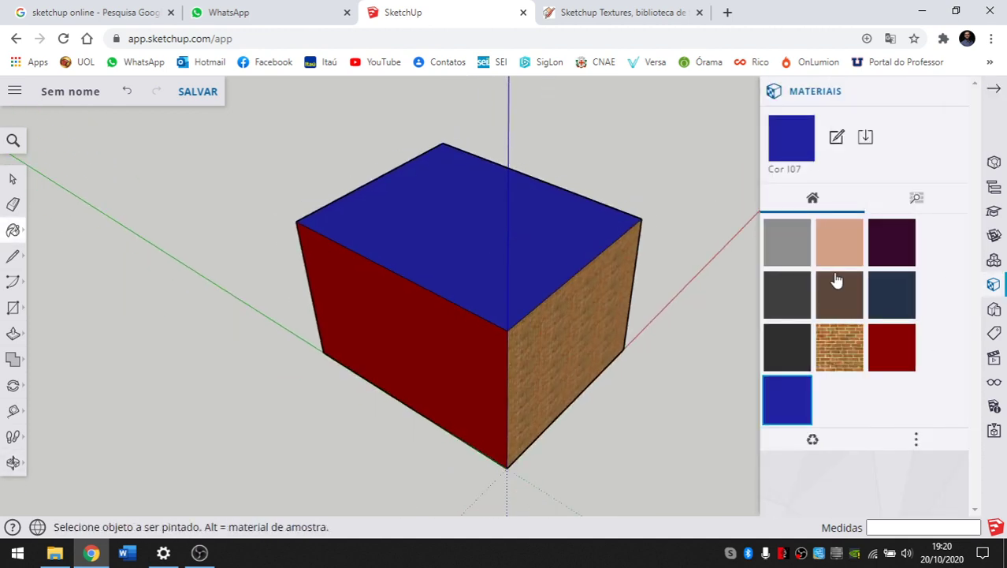
Paint the side face opposite the brick one with Telhado estilo espanhol from the library's Telhado category, collapsing the Cores category.
click(916, 200)
middle_drag(419, 300, 884, 362)
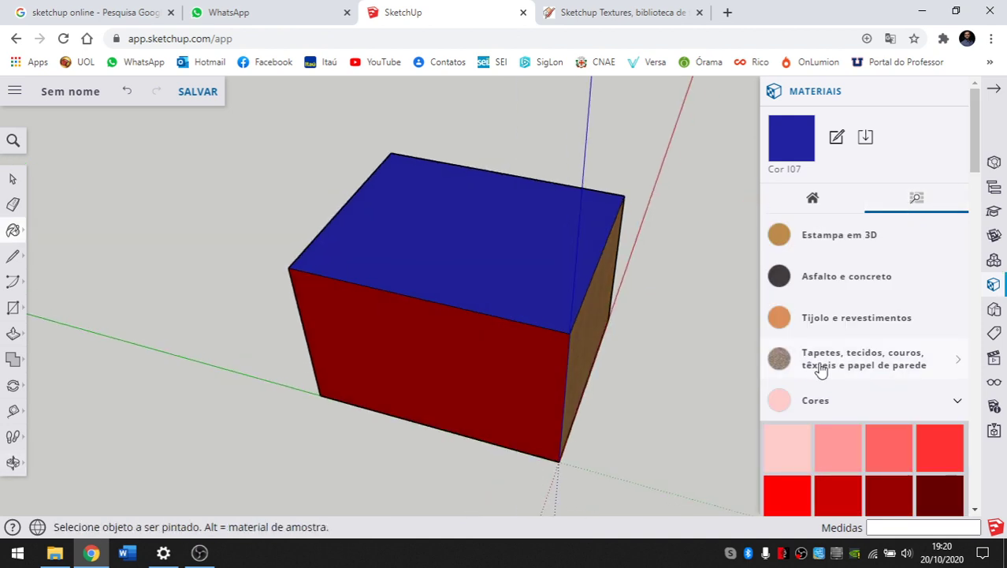
scroll(887, 360, down, 3)
click(811, 260)
scroll(894, 281, down, 2)
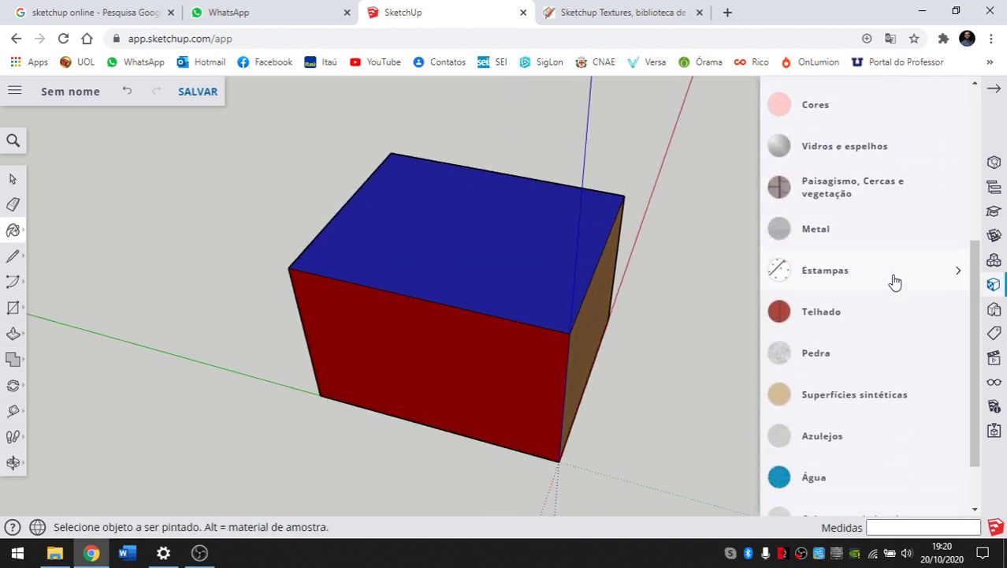
click(823, 316)
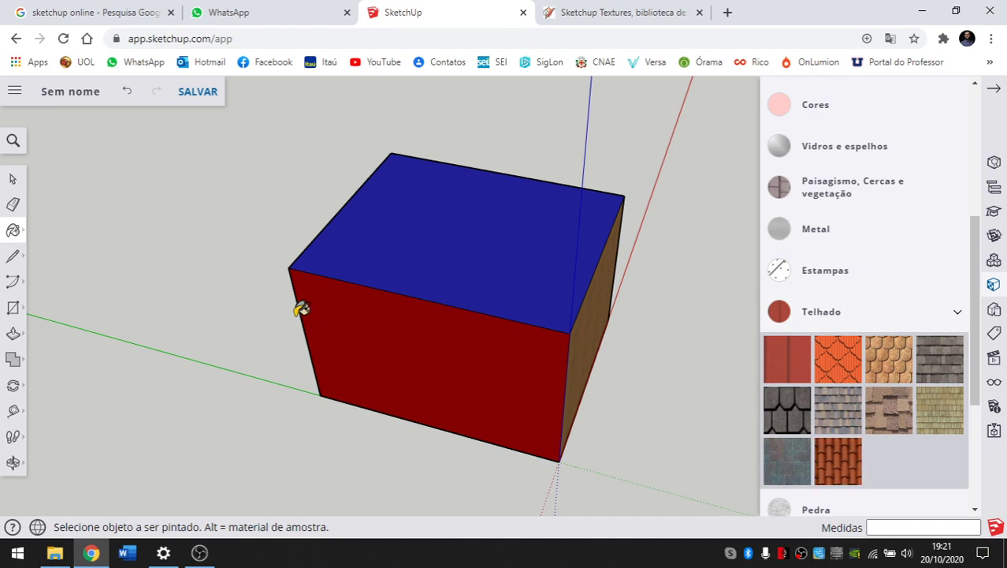
middle_drag(299, 308, 421, 329)
click(611, 373)
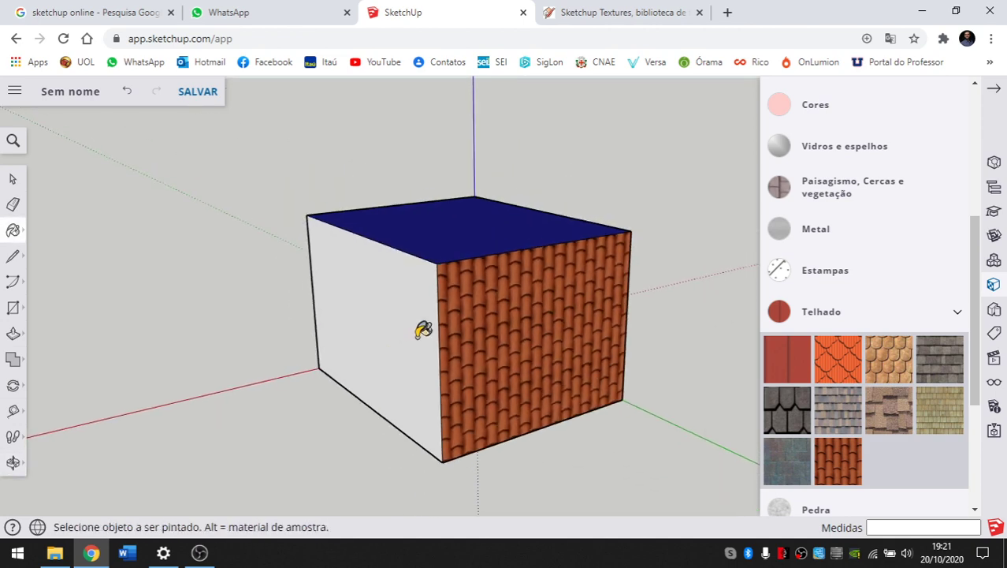
Examine the roof tile texture and the other painted faces from several sides of the box.
scroll(946, 315, up, 5)
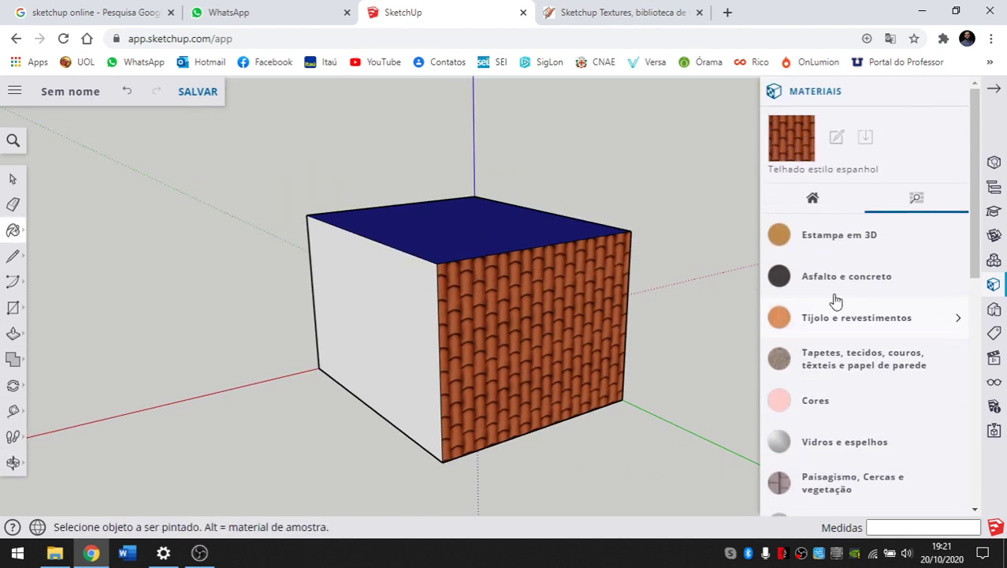
middle_drag(552, 323, 319, 337)
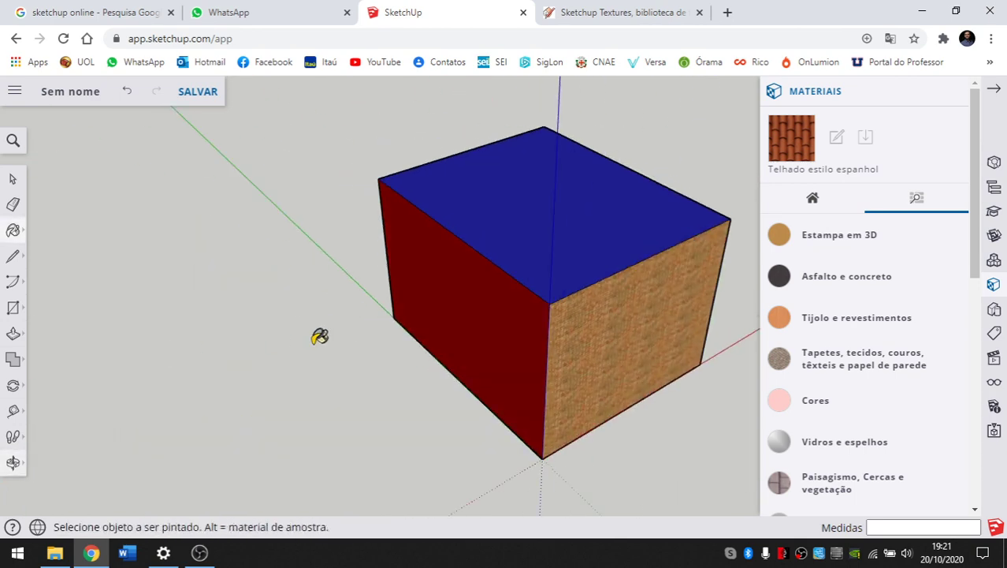
mouse_move(284, 308)
middle_down()
mouse_move(522, 360)
mouse_move(380, 372)
mouse_move(480, 365)
mouse_move(392, 339)
middle_up()
scroll(474, 382, down, 3)
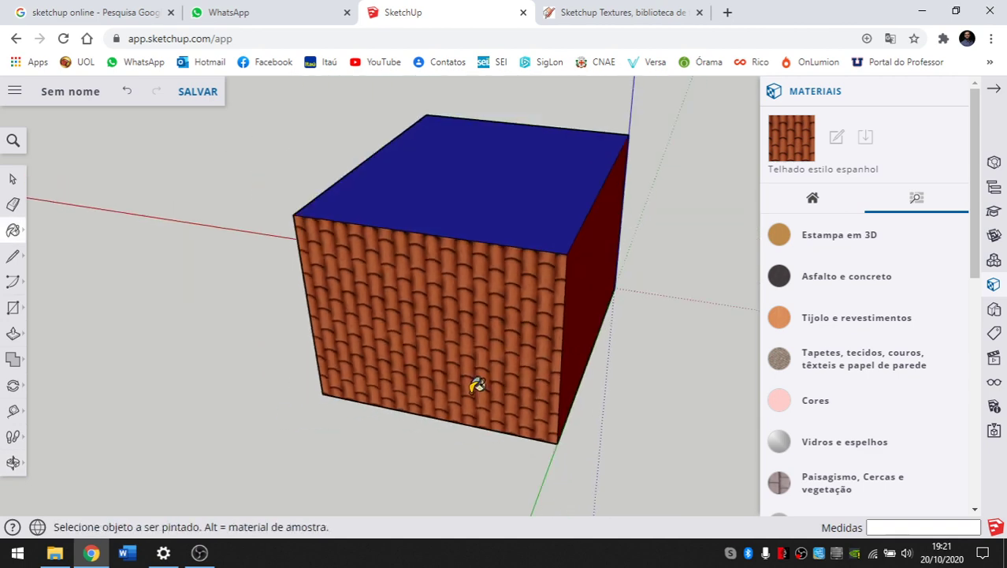
middle_drag(474, 382, 525, 209)
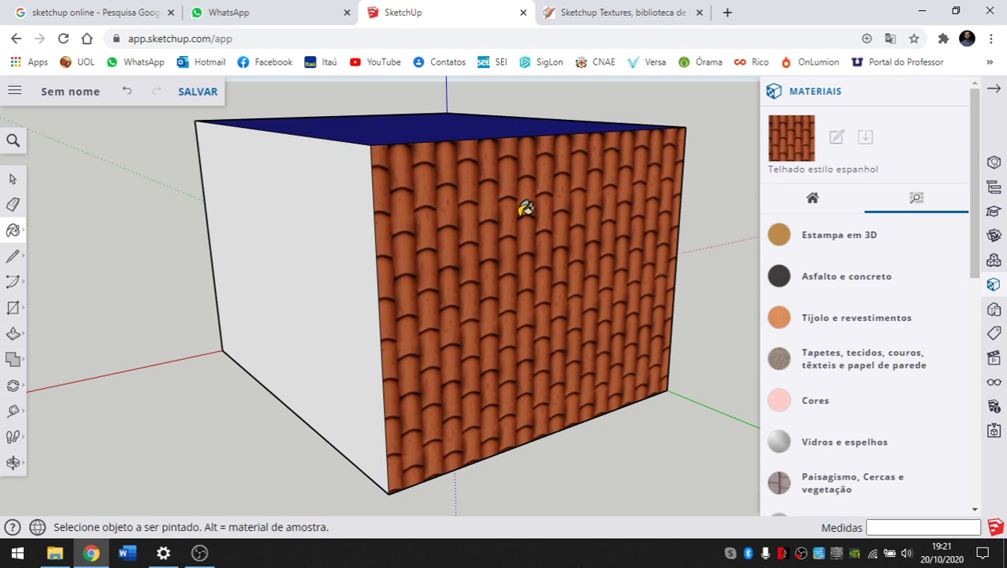
scroll(448, 335, down, 2)
middle_drag(448, 335, 448, 391)
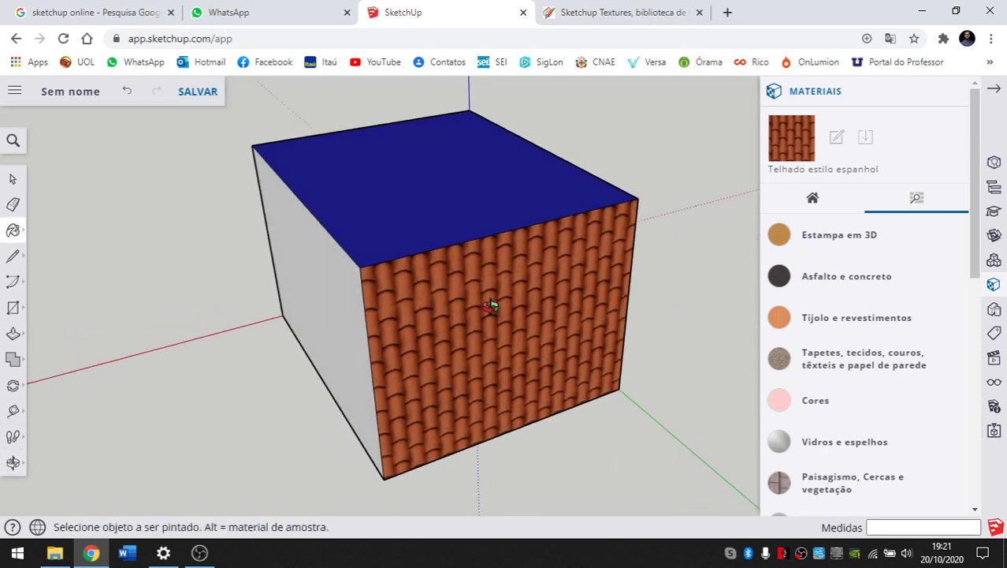
mouse_move(490, 306)
middle_down()
mouse_move(516, 308)
mouse_move(189, 322)
mouse_move(268, 277)
mouse_move(360, 292)
mouse_move(544, 284)
mouse_move(187, 225)
mouse_move(331, 277)
mouse_move(655, 330)
mouse_move(366, 309)
mouse_move(468, 273)
mouse_move(535, 289)
mouse_move(596, 269)
mouse_move(547, 314)
mouse_move(474, 304)
middle_up()
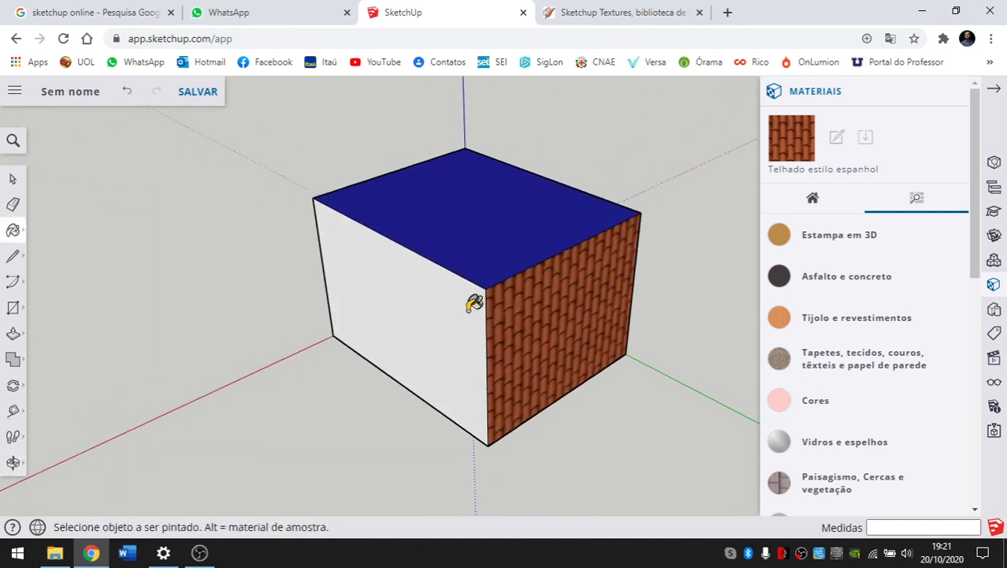
middle_drag(552, 347, 479, 293)
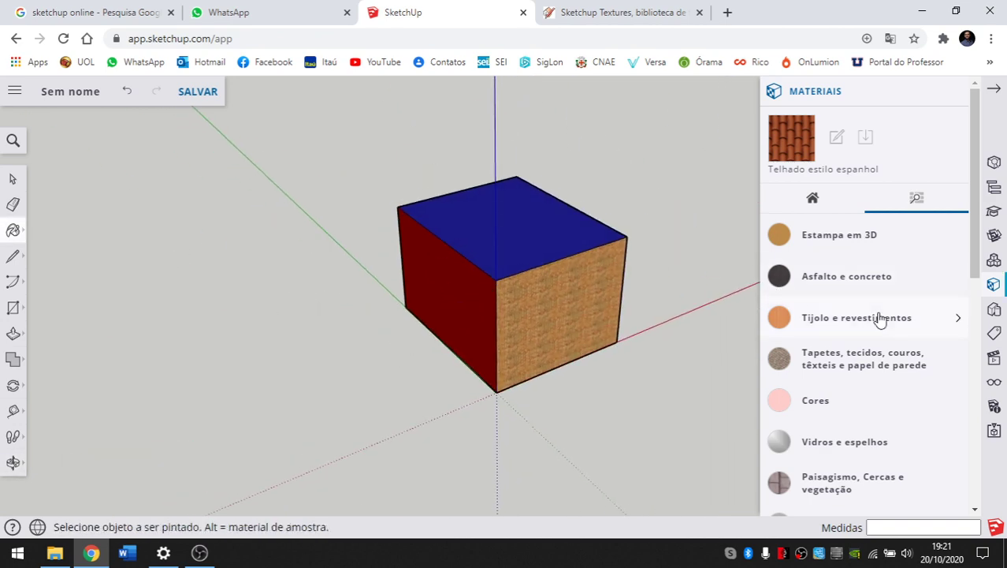
Collapse the Telhado category in the material library.
scroll(881, 316, down, 2)
scroll(906, 313, down, 2)
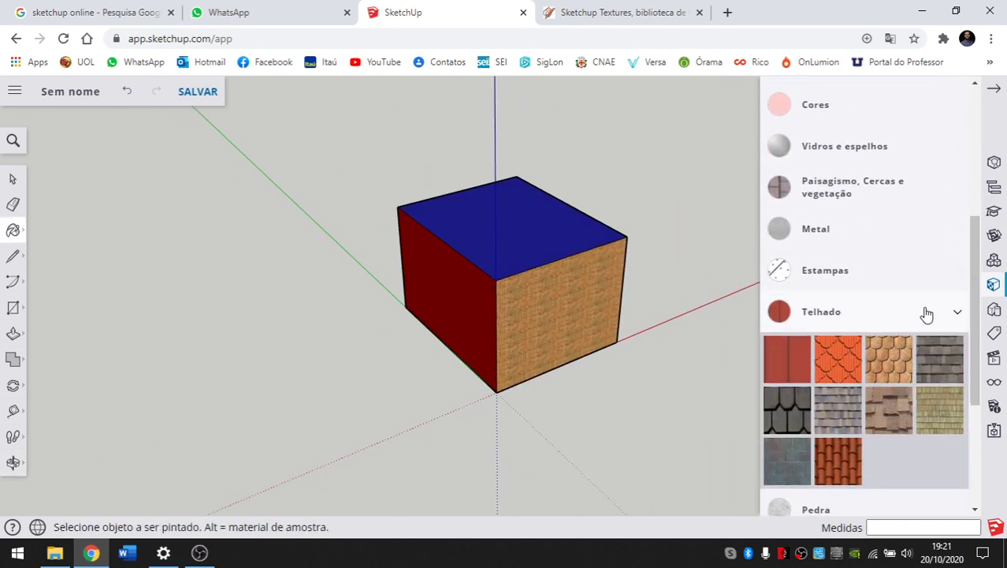
click(922, 321)
Bring the roof tile face into view and select Telhado estilo espanhol among the model's own materials.
middle_drag(522, 283, 495, 287)
scroll(807, 272, up, 1)
scroll(807, 272, up, 3)
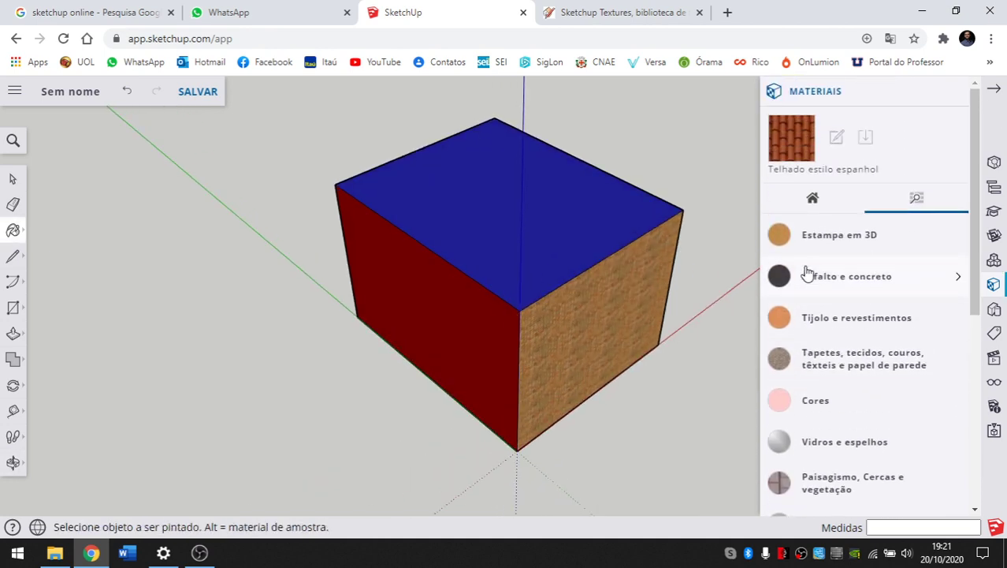
click(816, 202)
middle_drag(657, 203, 545, 253)
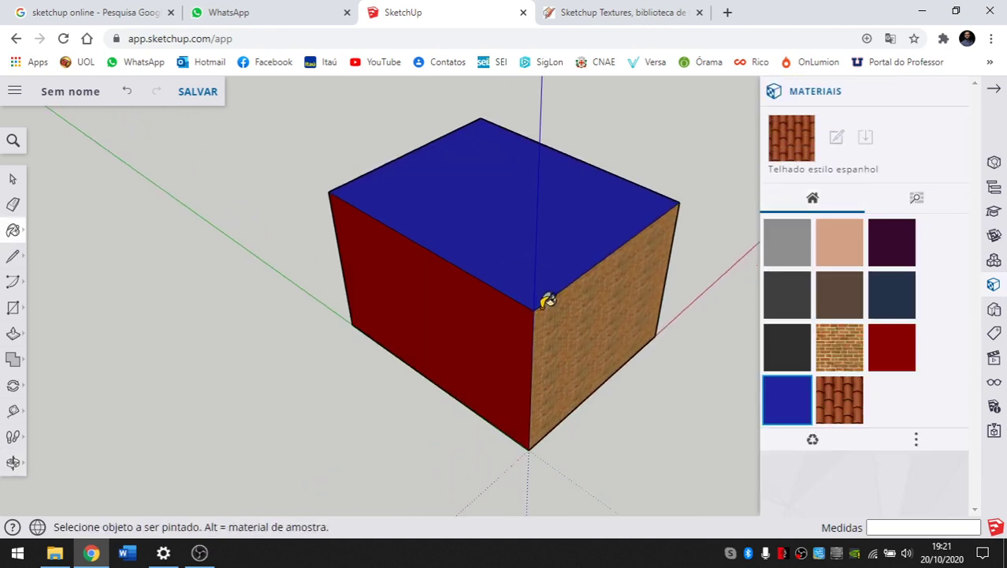
mouse_move(535, 294)
middle_down()
mouse_move(353, 333)
mouse_move(710, 303)
mouse_move(607, 319)
mouse_move(295, 248)
mouse_move(342, 269)
middle_up()
mouse_move(441, 339)
middle_down()
mouse_move(374, 232)
mouse_move(558, 373)
mouse_move(396, 182)
mouse_move(567, 382)
mouse_move(581, 288)
mouse_move(456, 272)
mouse_move(409, 237)
middle_up()
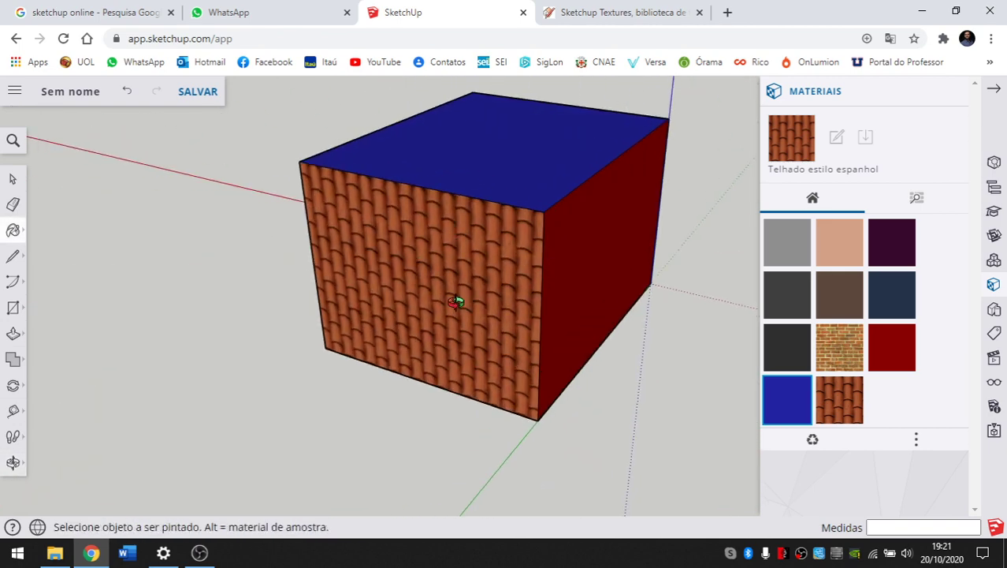
middle_drag(459, 297, 438, 270)
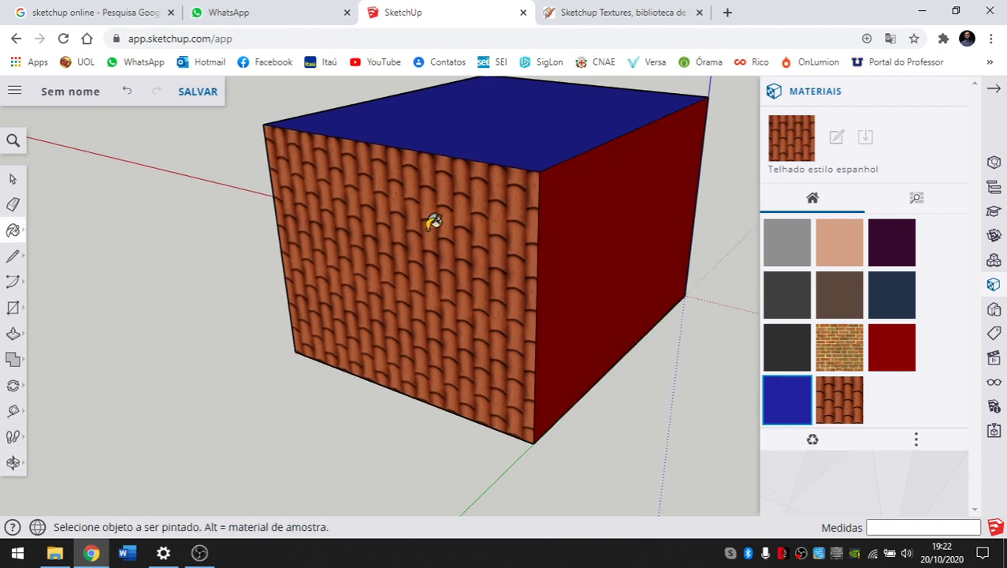
click(844, 405)
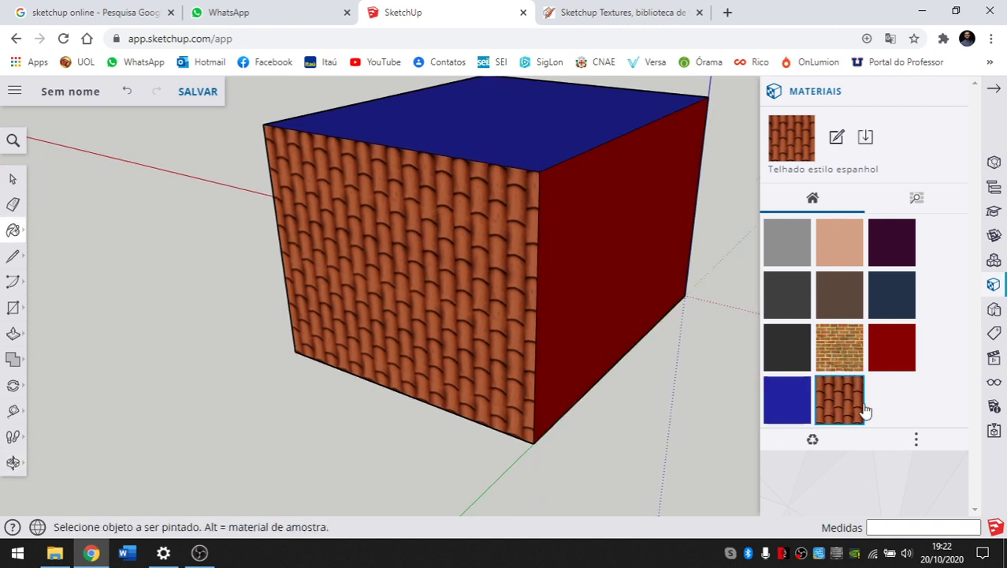
Open the Telhado estilo espanhol material for editing and check the computer's Imagens folder for a replacement texture image.
click(837, 139)
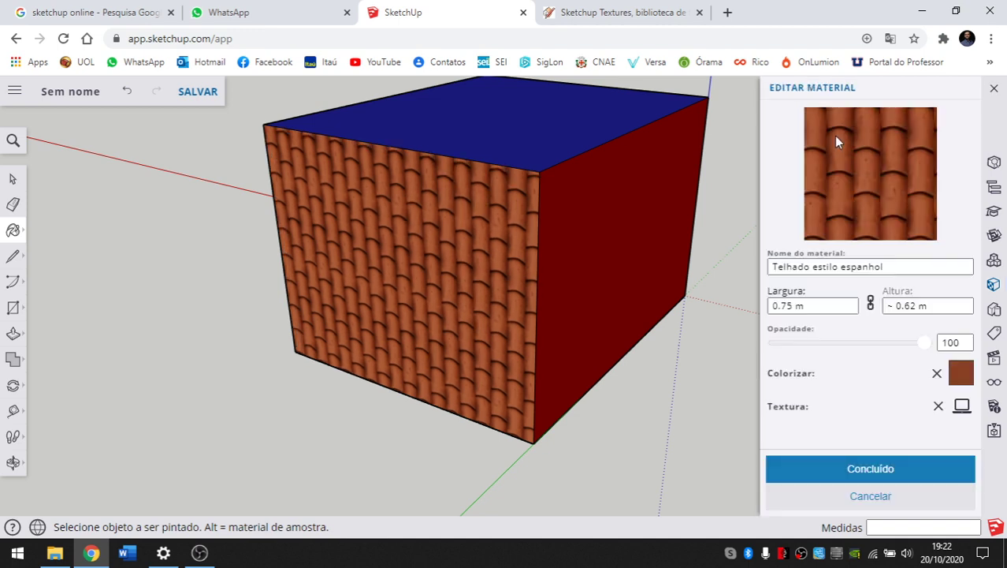
click(963, 406)
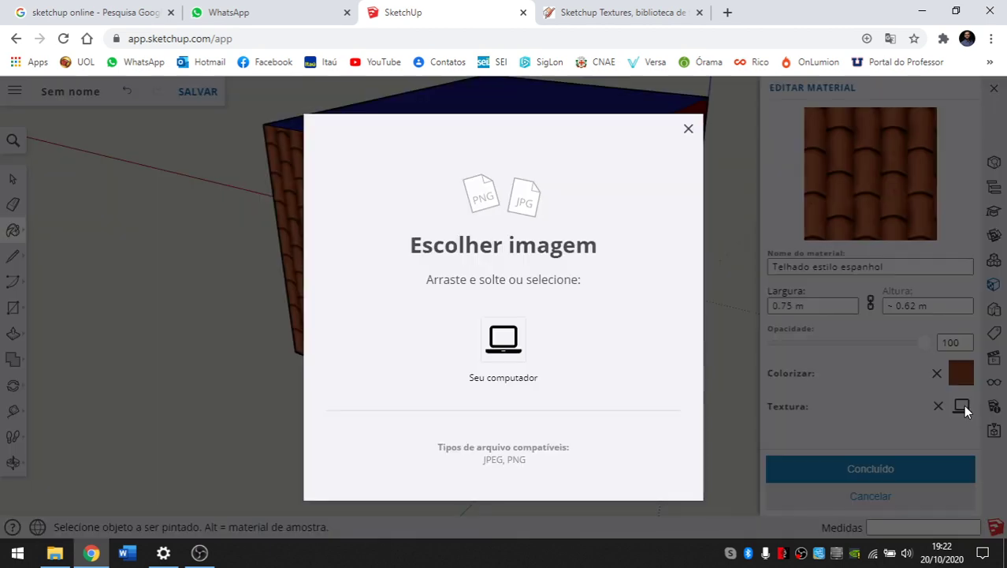
click(511, 347)
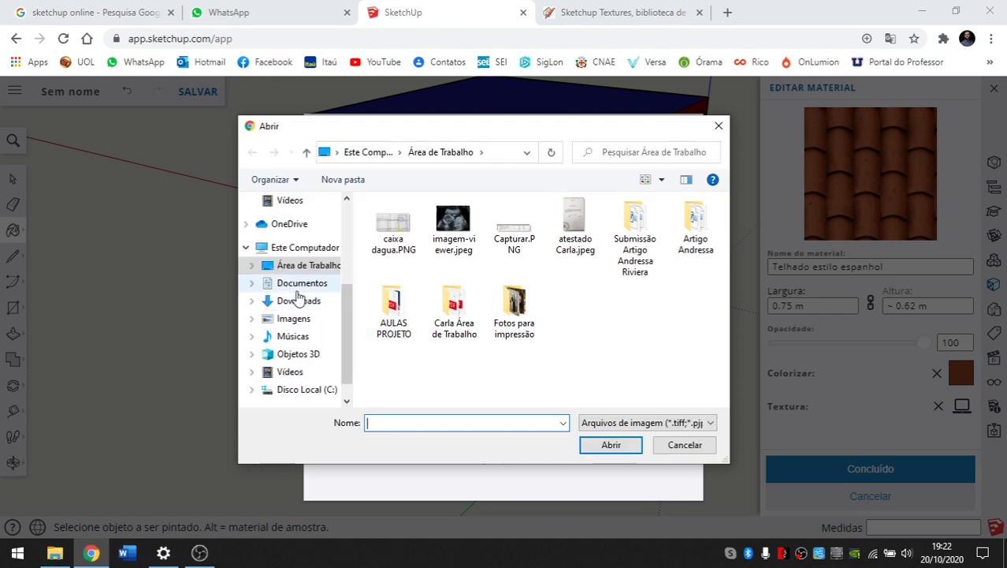
click(293, 319)
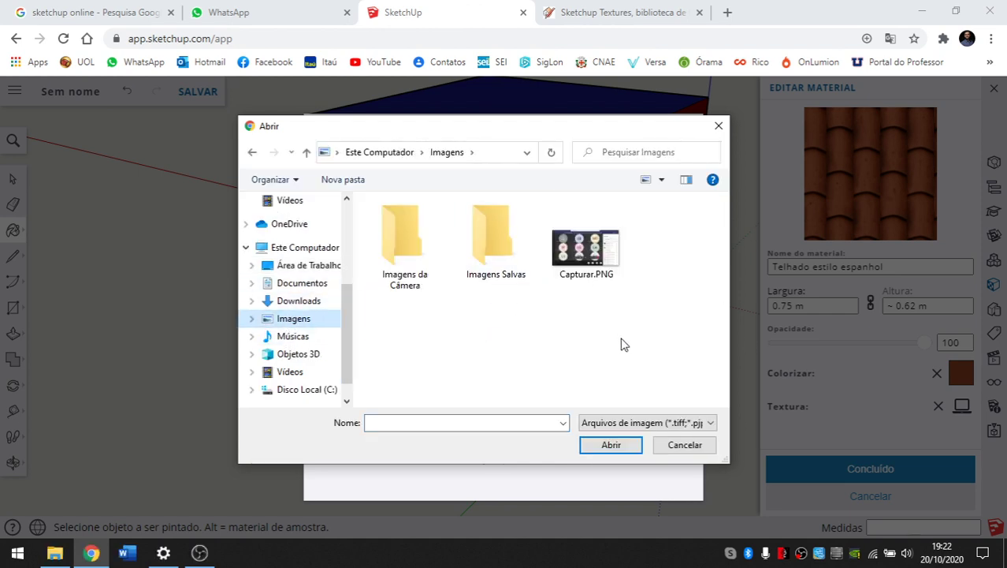
click(684, 445)
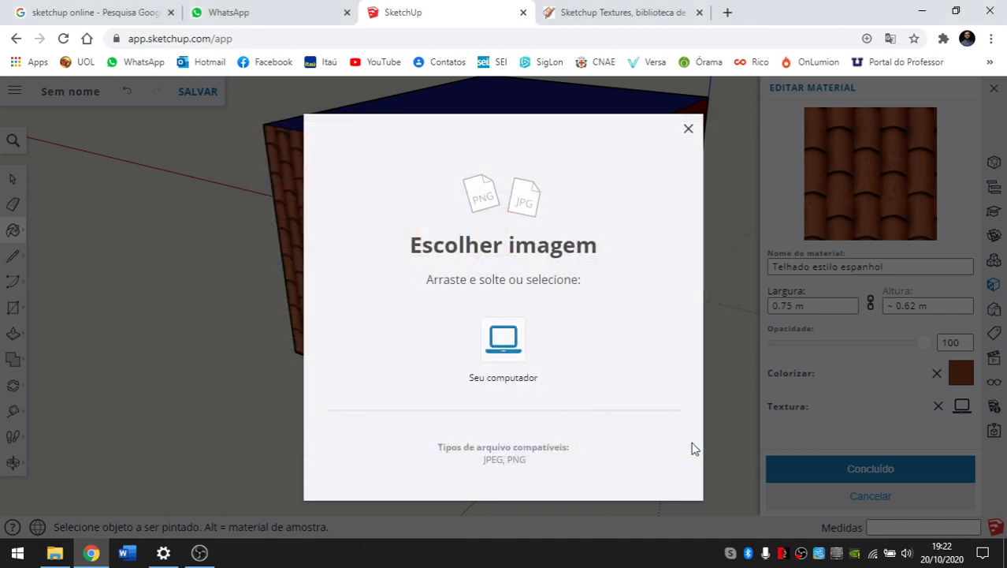
click(688, 133)
scroll(400, 263, down, 3)
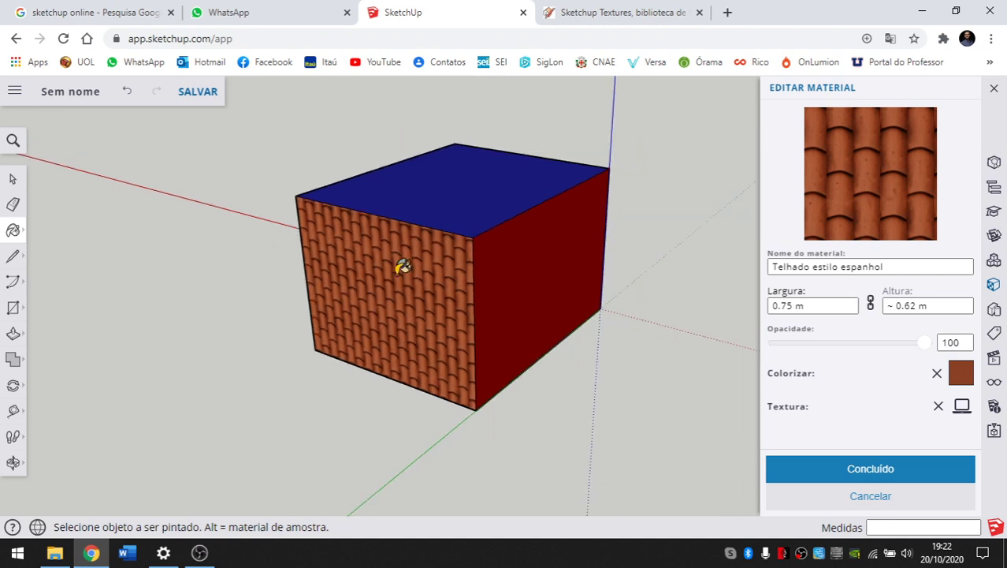
scroll(479, 176, up, 3)
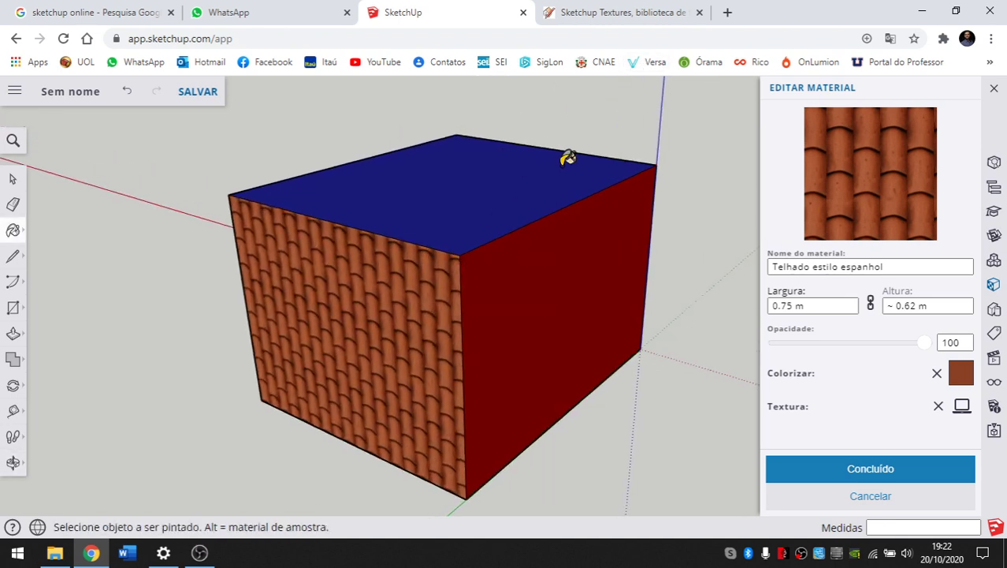
Switch to the SketchUp Texture website, open its textures library and expand the Arquitetura category.
click(574, 16)
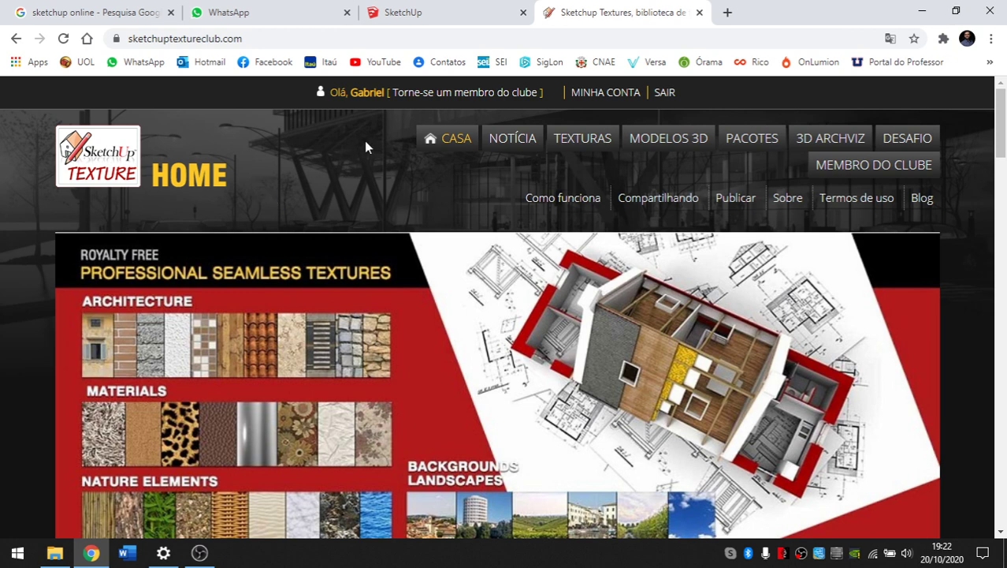
click(587, 147)
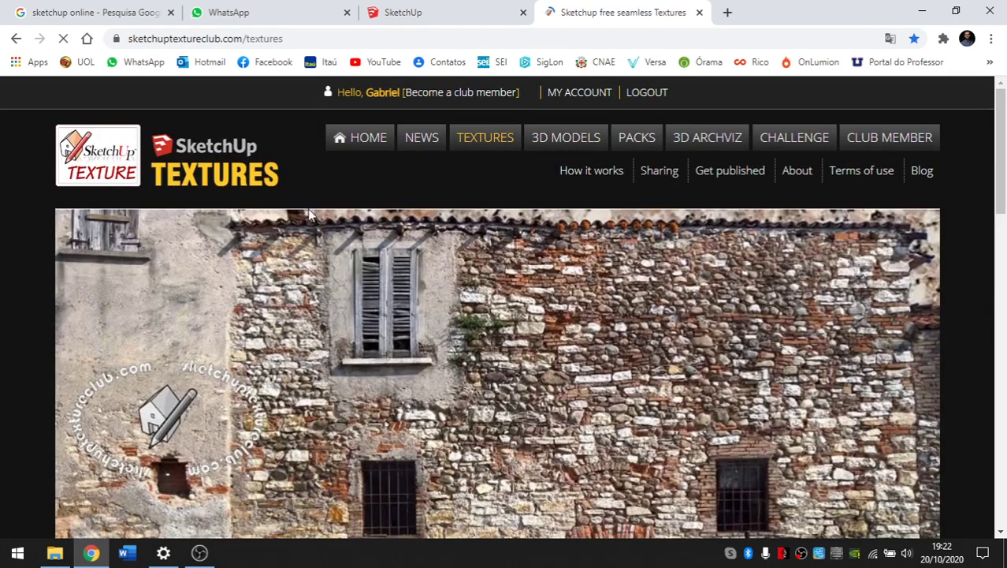
scroll(313, 219, down, 8)
scroll(75, 248, up, 1)
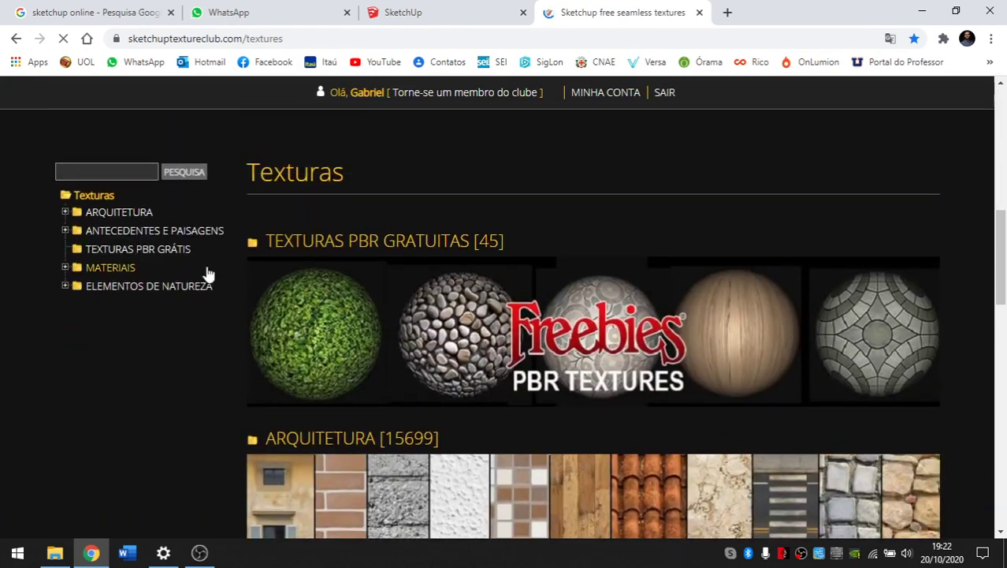
click(65, 213)
scroll(64, 220, down, 3)
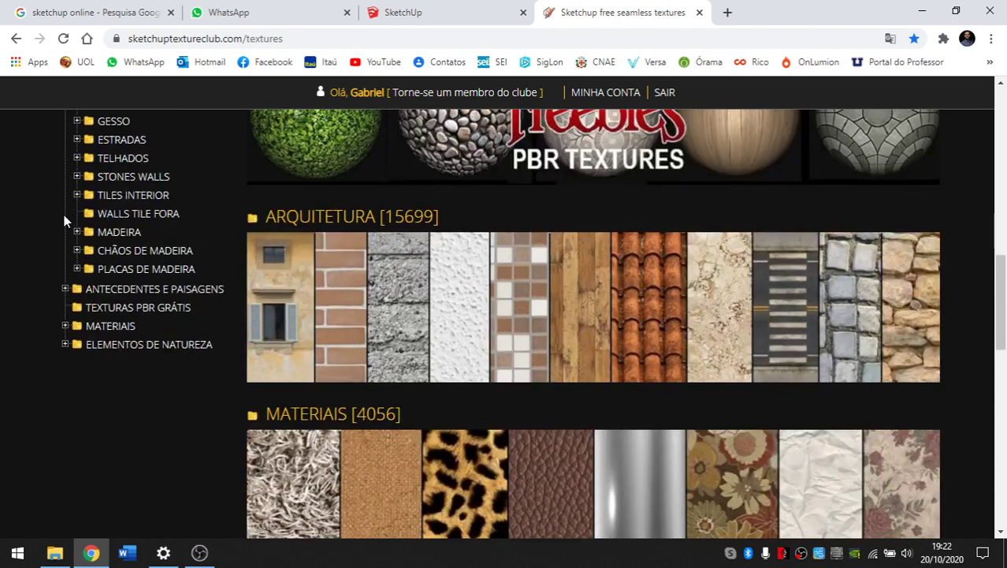
scroll(55, 261, up, 4)
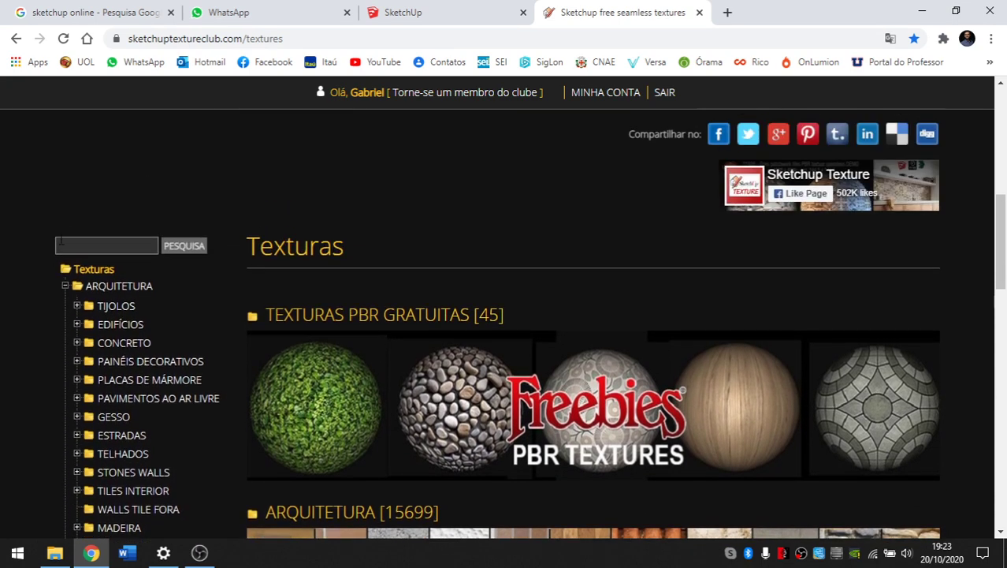
scroll(117, 231, down, 1)
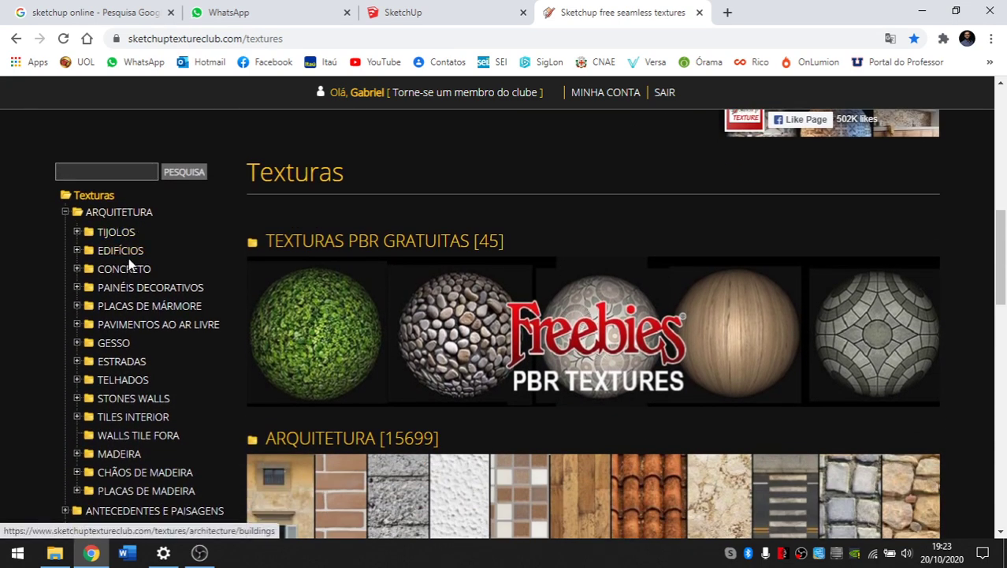
Expand the Telhados category and open its Telhados de barro textures.
click(76, 380)
scroll(118, 316, down, 2)
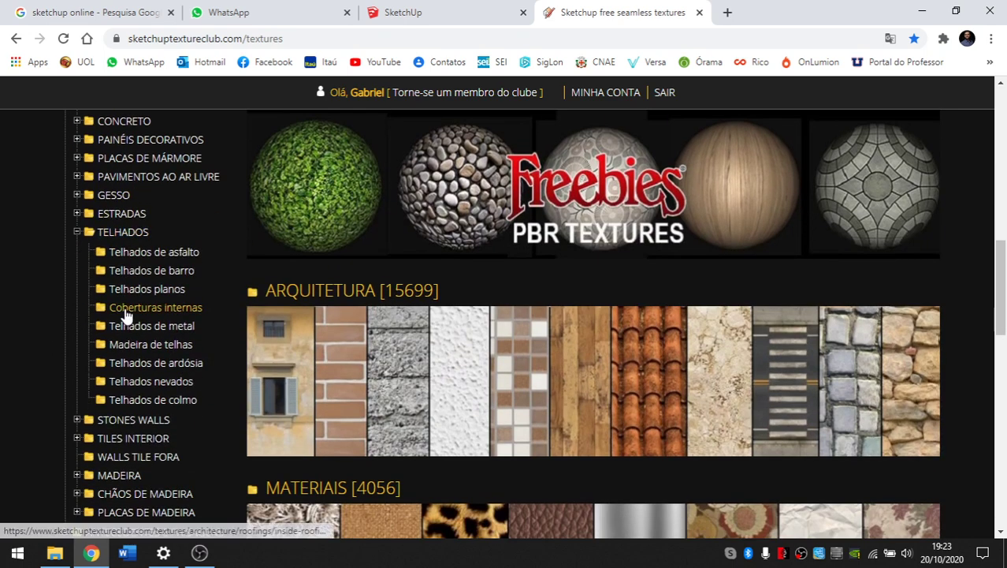
click(179, 272)
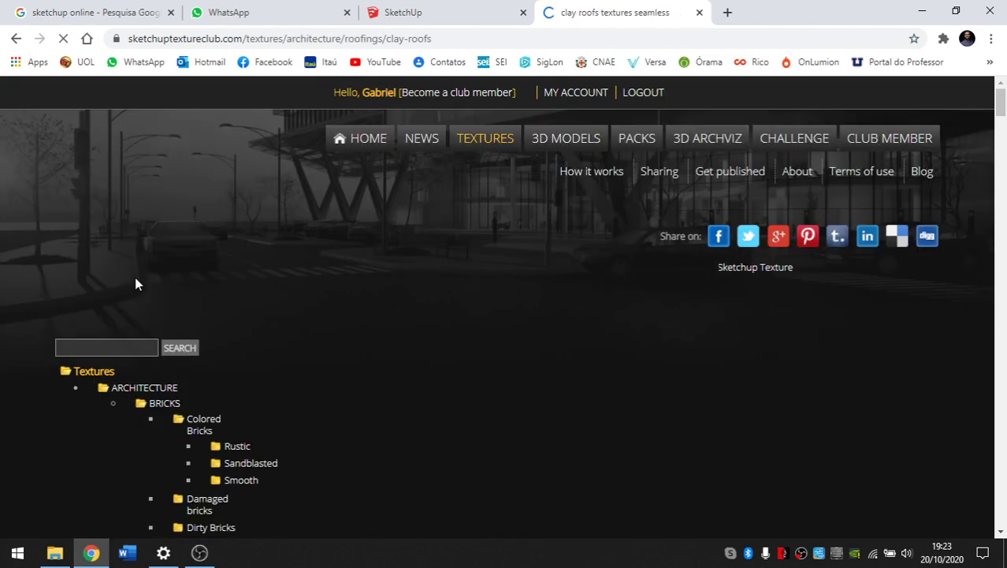
Browse the clay roof textures and open the page of seamless texture 19590, going to its download options.
scroll(223, 240, down, 2)
scroll(461, 270, down, 1)
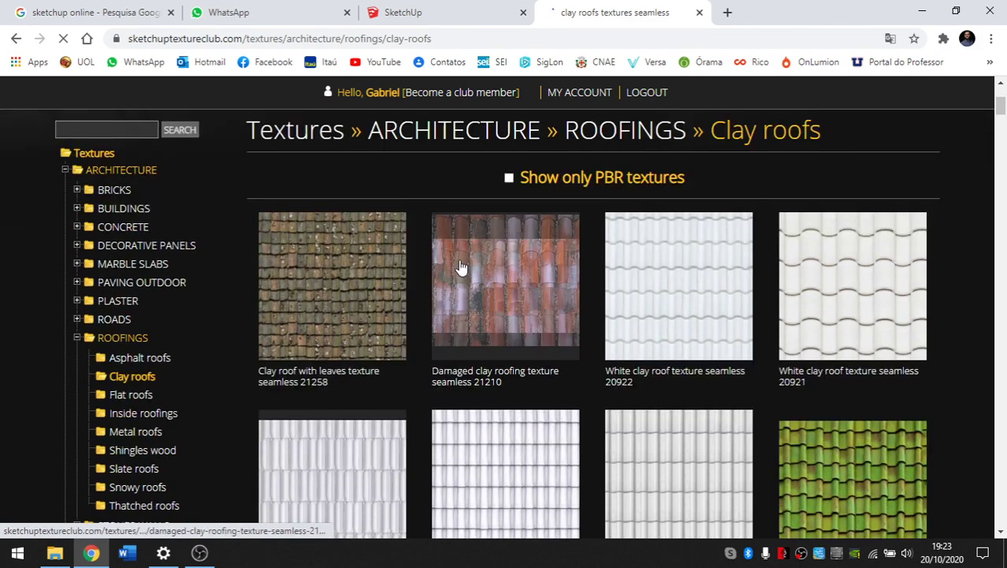
scroll(473, 260, down, 3)
scroll(319, 239, down, 2)
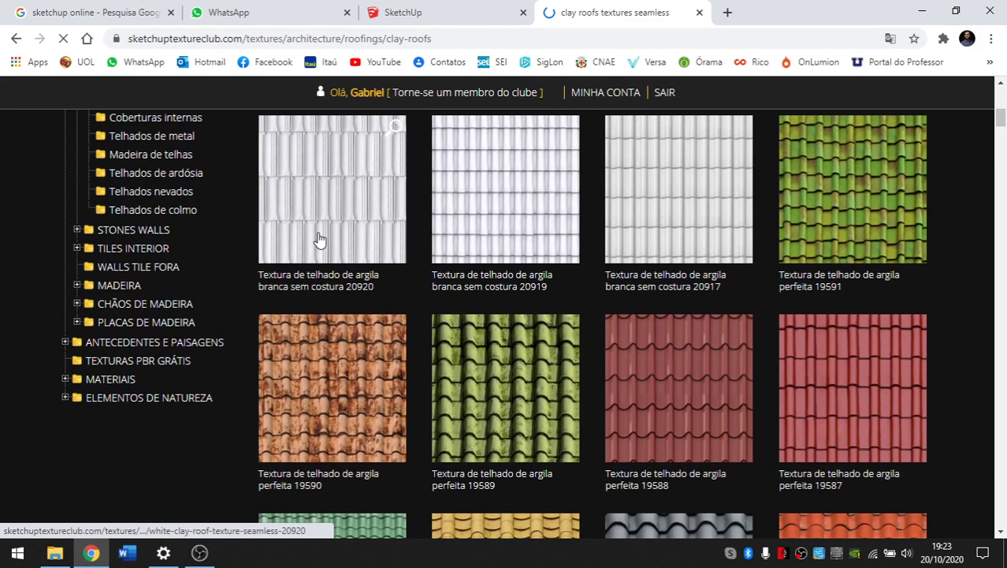
scroll(319, 239, down, 2)
scroll(320, 239, up, 2)
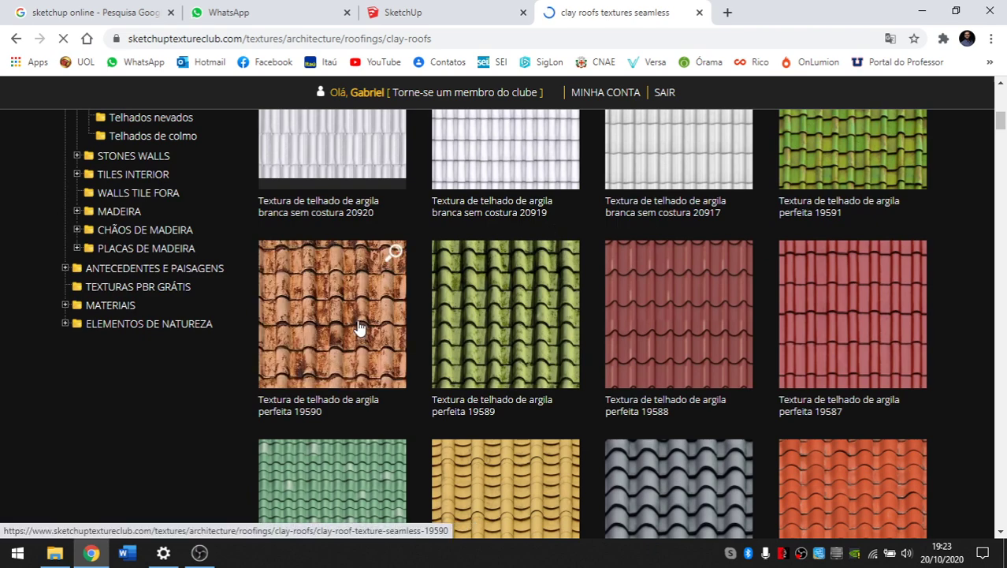
click(359, 327)
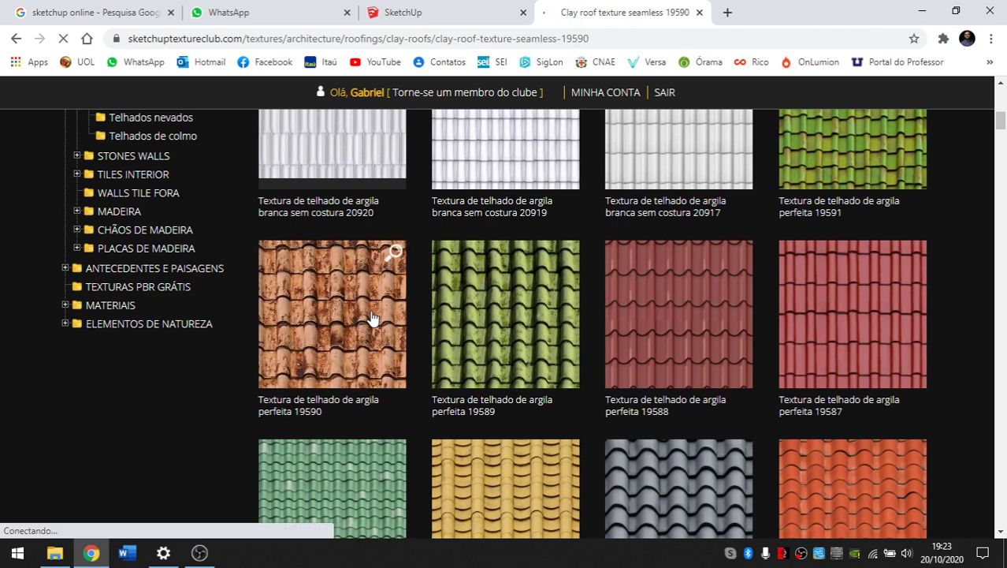
scroll(360, 254, down, 3)
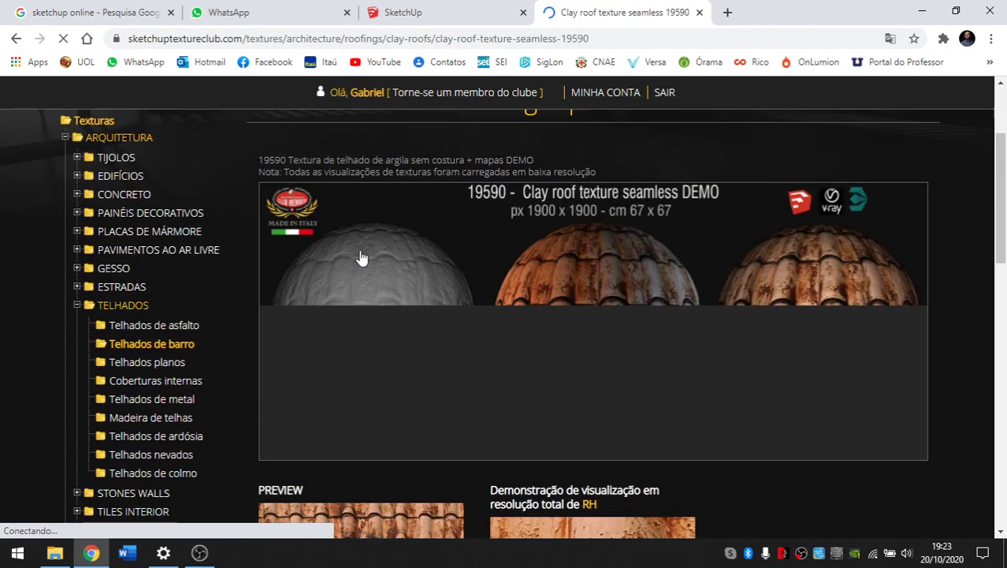
scroll(360, 256, down, 3)
scroll(361, 256, down, 2)
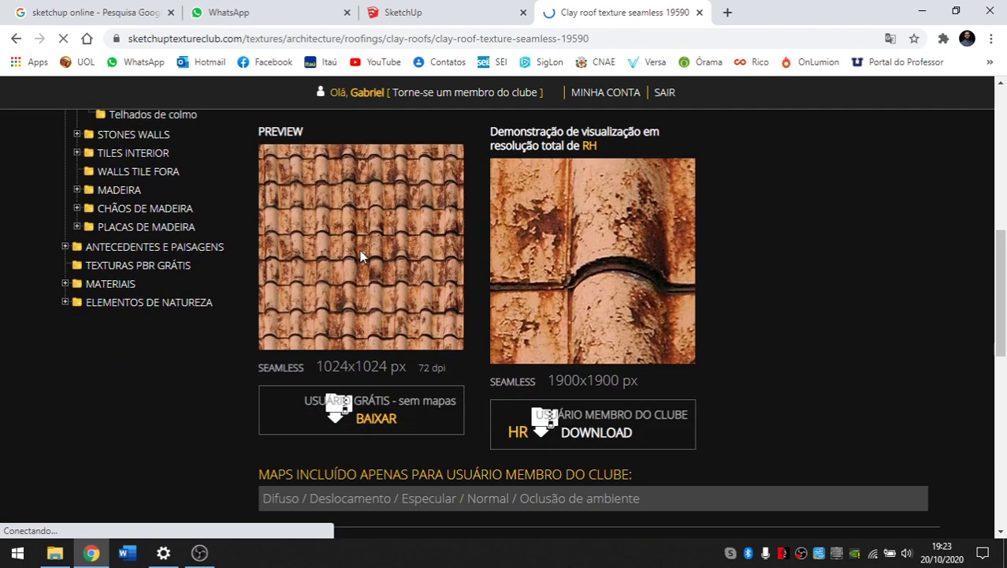
Download the free-user version of the clay roof texture, saving it in the Imagens folder as Telha Ceramica.
click(379, 426)
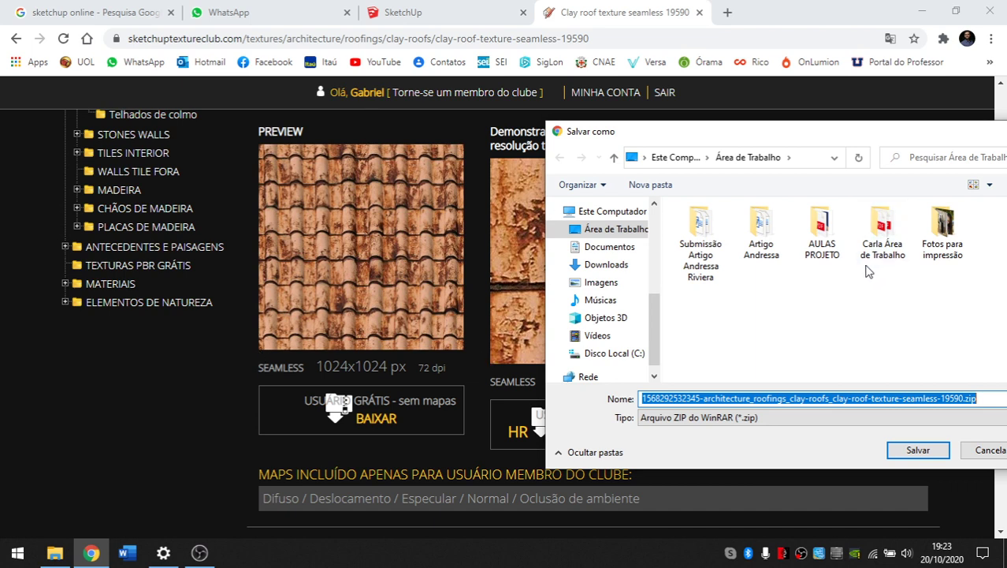
click(606, 282)
click(980, 399)
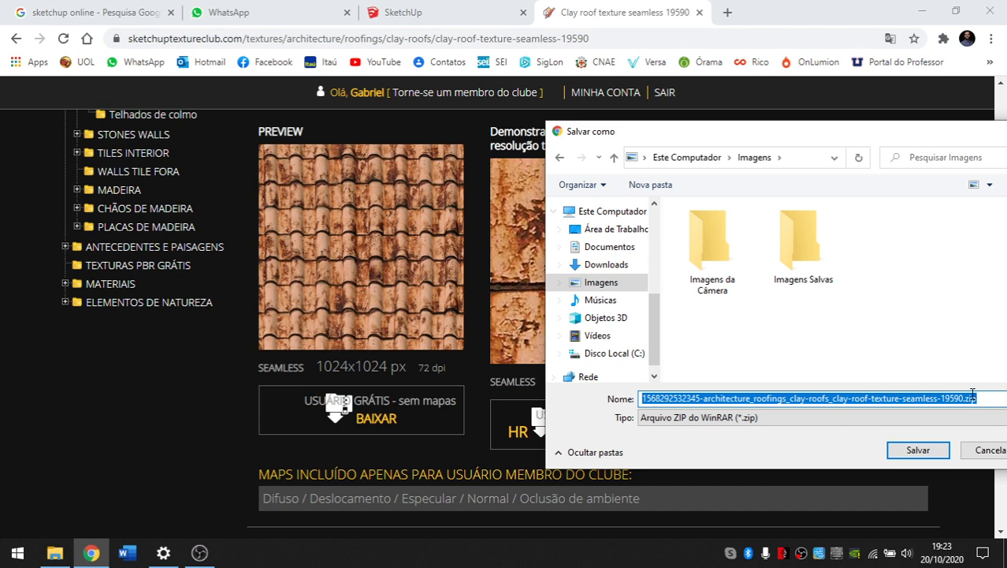
text(Telha Ceramica)
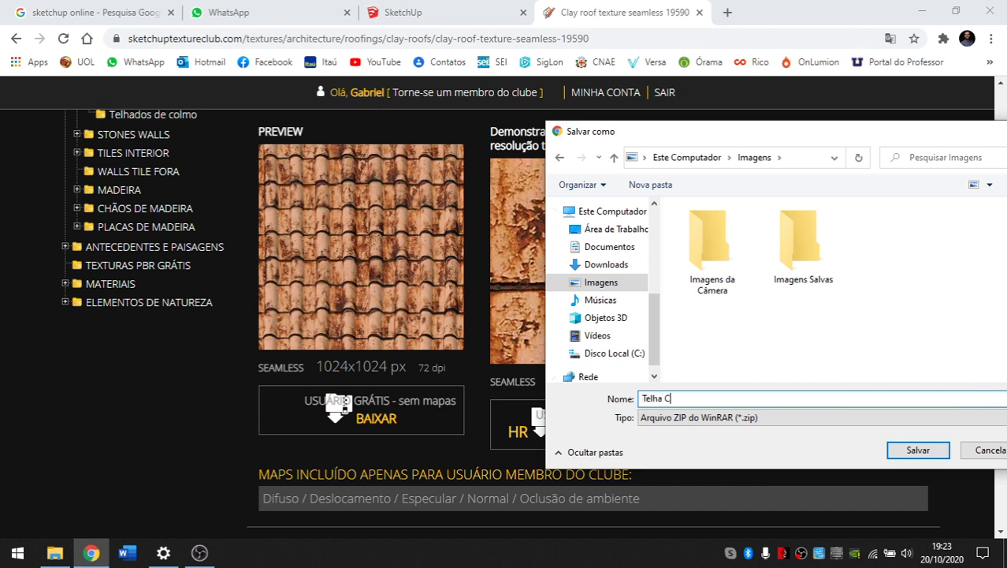
click(909, 448)
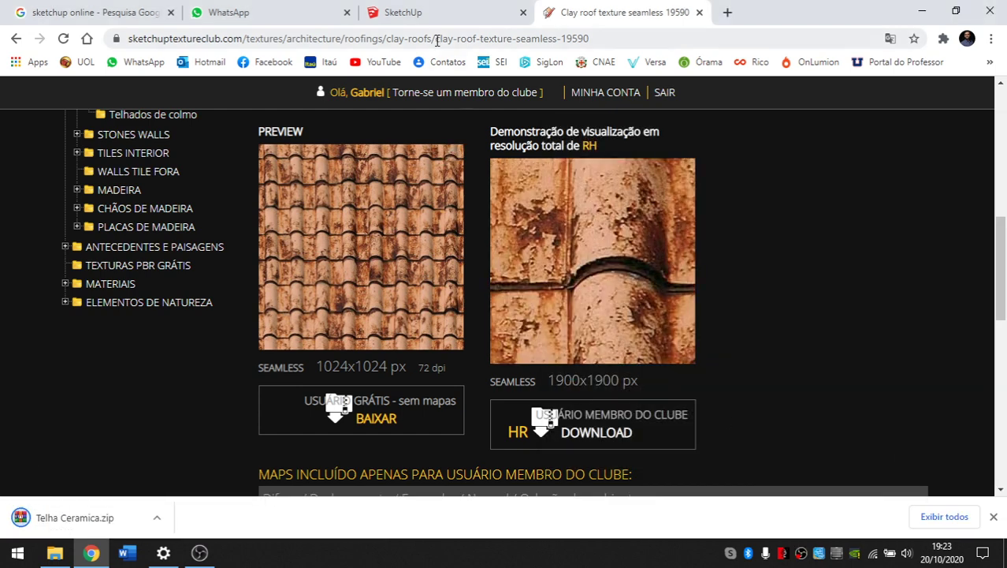
Return to SketchUp and browse the Imagens folder for the material's texture image, showing all file types.
click(415, 14)
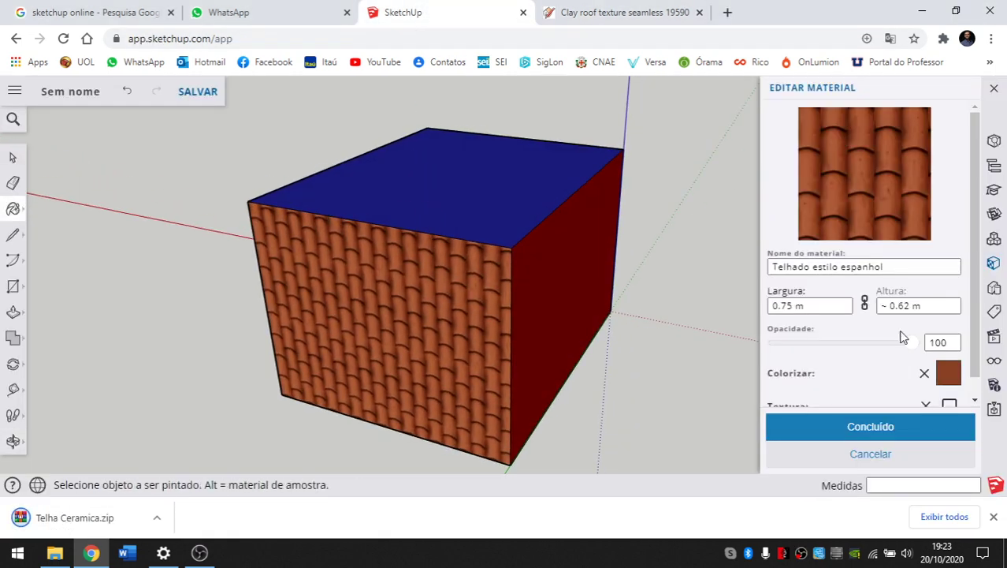
scroll(905, 309, down, 2)
click(950, 386)
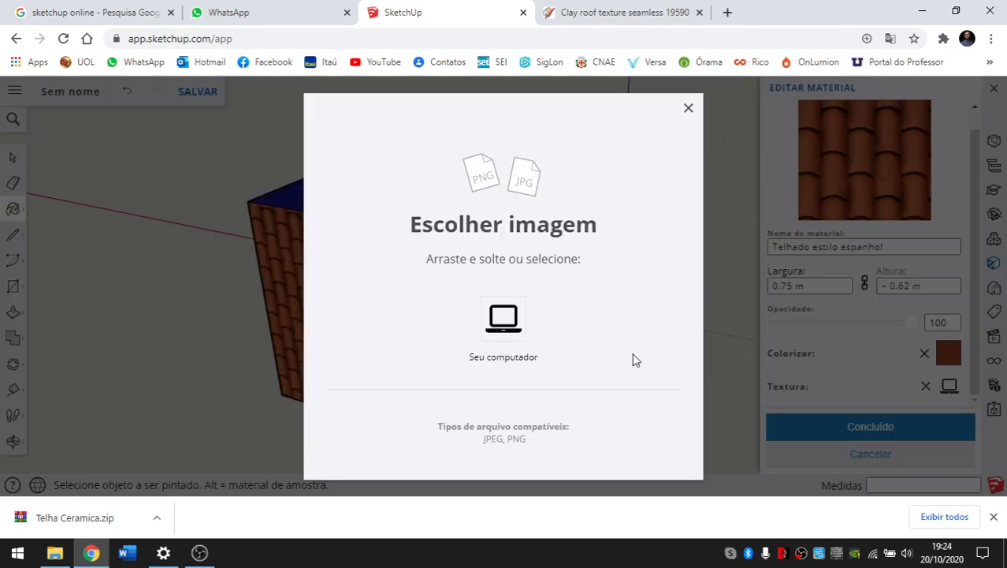
click(508, 320)
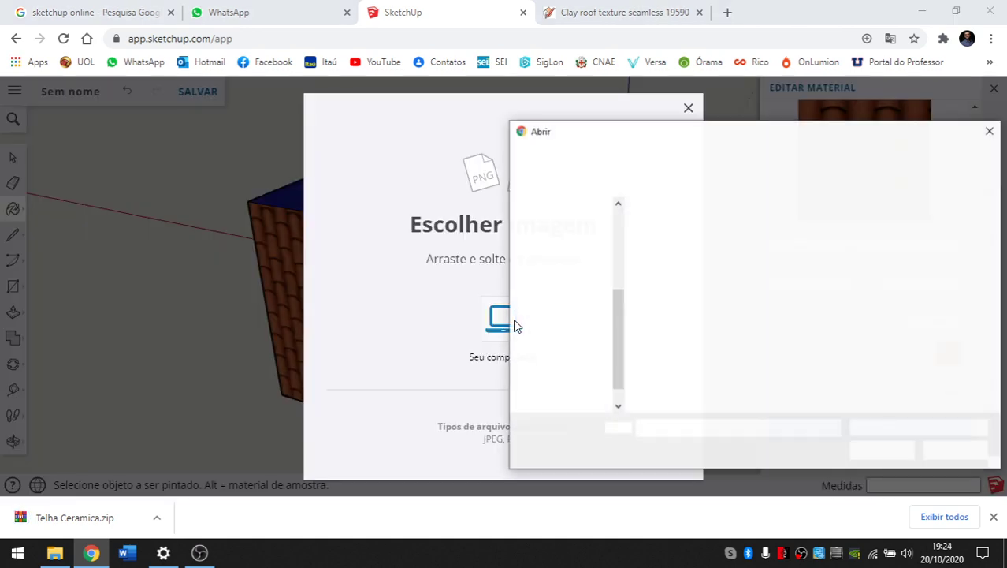
click(569, 324)
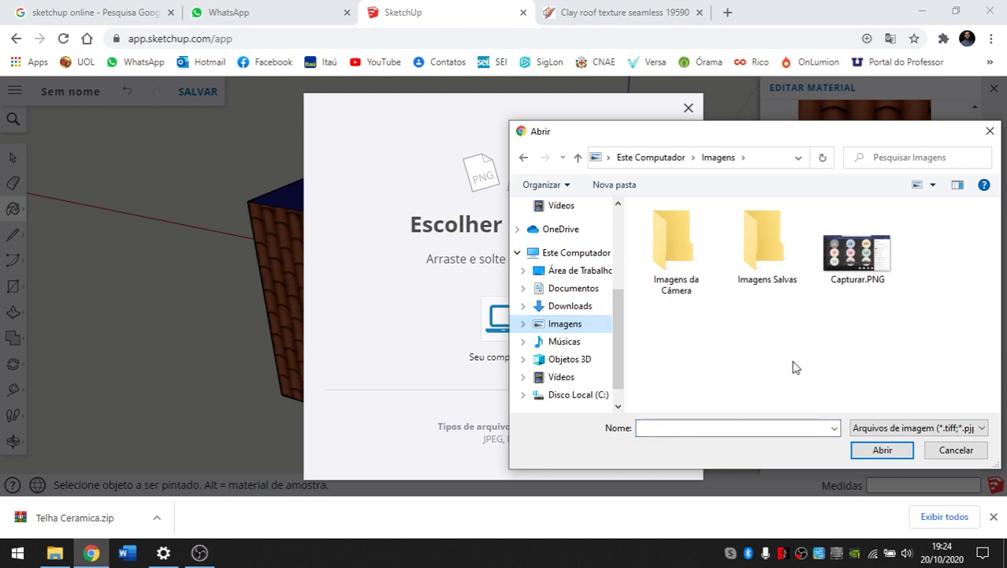
drag(850, 140, 615, 127)
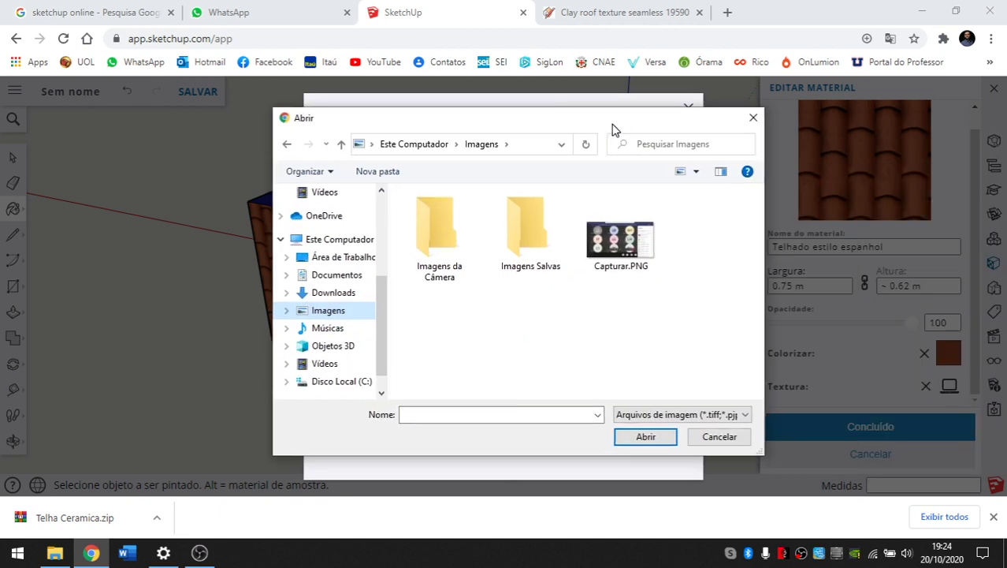
click(743, 413)
click(667, 440)
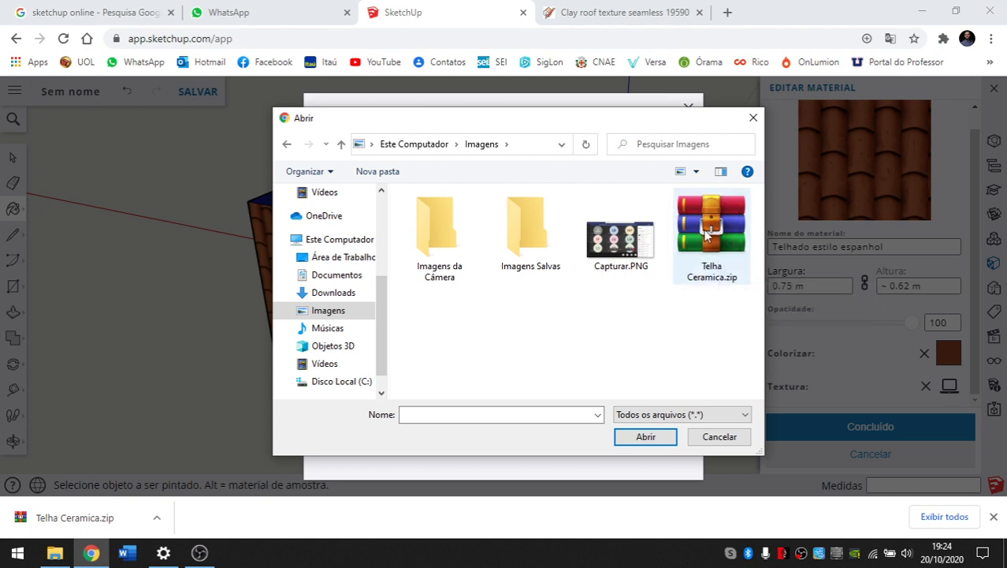
Switch to File Explorer and extract Telha Ceramica.zip directly into the Imagens folder.
click(57, 558)
click(52, 366)
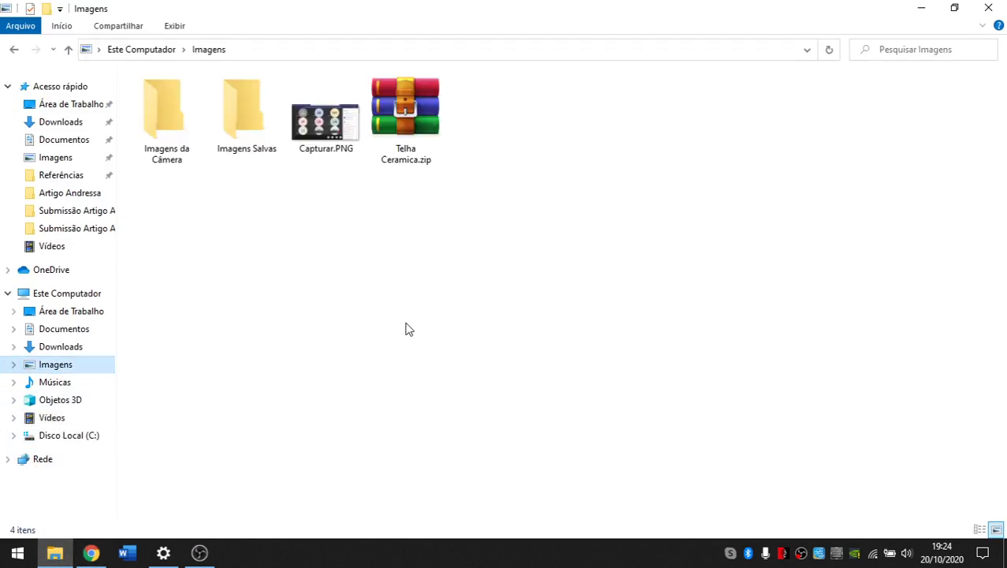
right_click(424, 106)
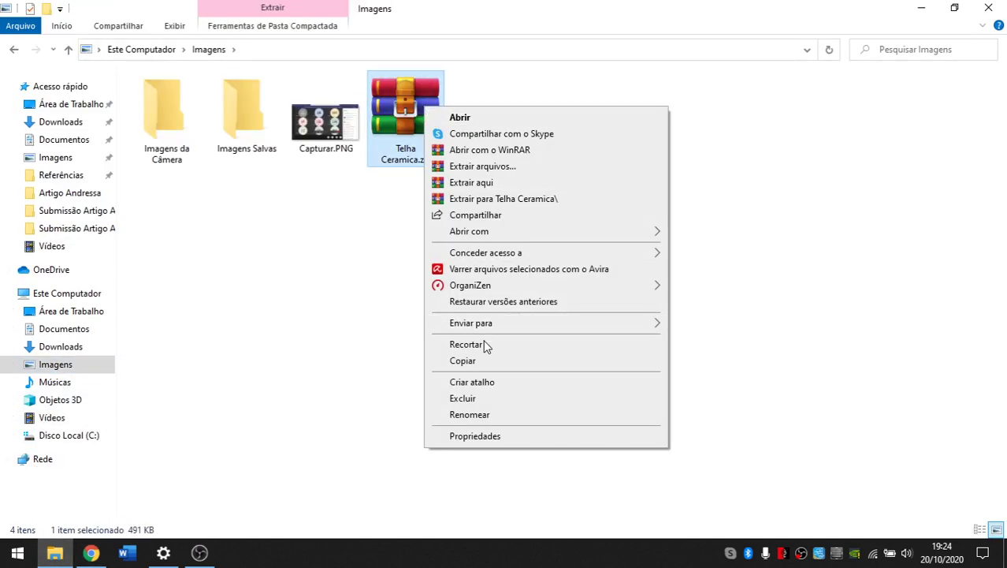
click(472, 188)
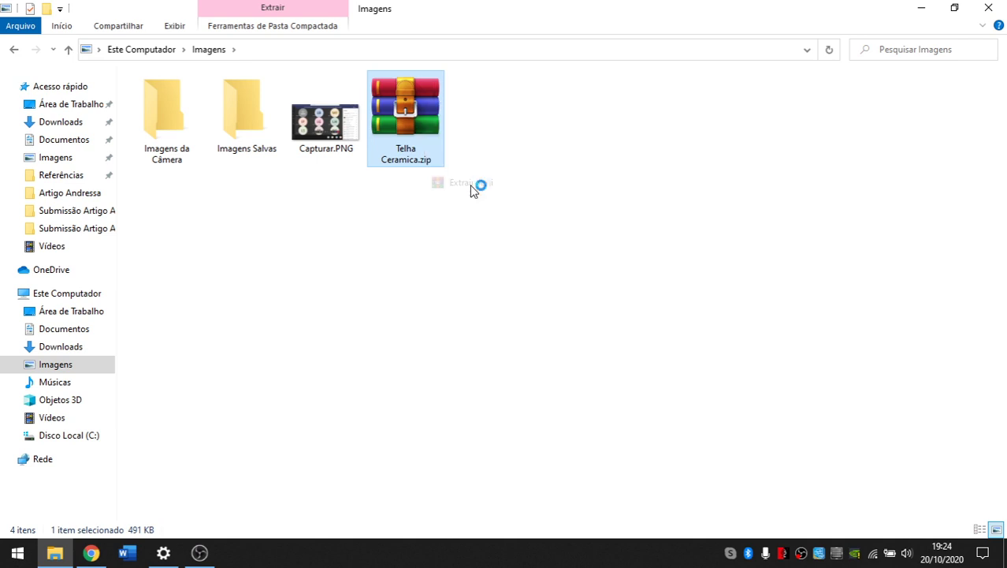
click(590, 286)
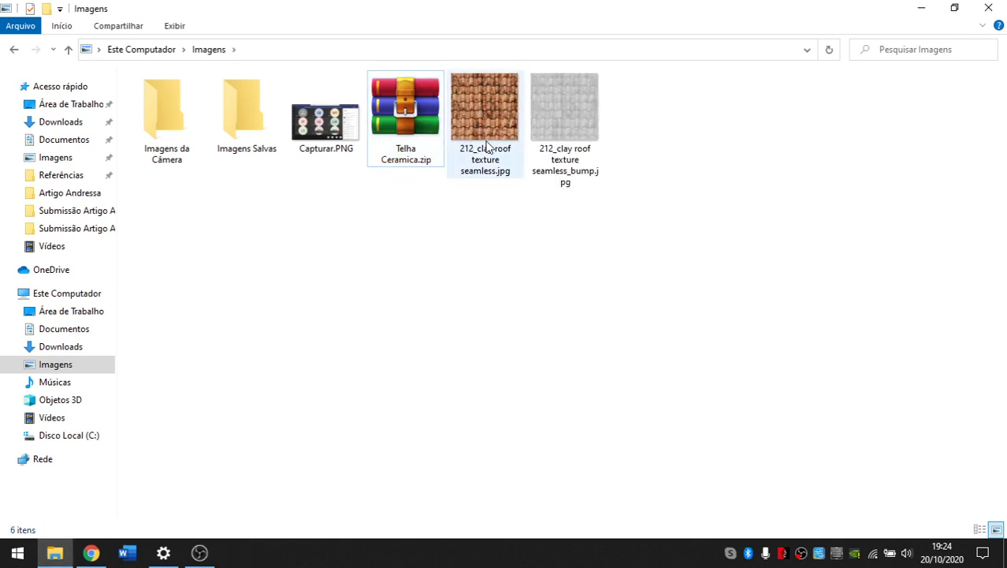
Return to SketchUp and use 212_clay roof texture seamless.jpg from the Imagens folder as the roof tile material's texture.
click(93, 553)
click(435, 339)
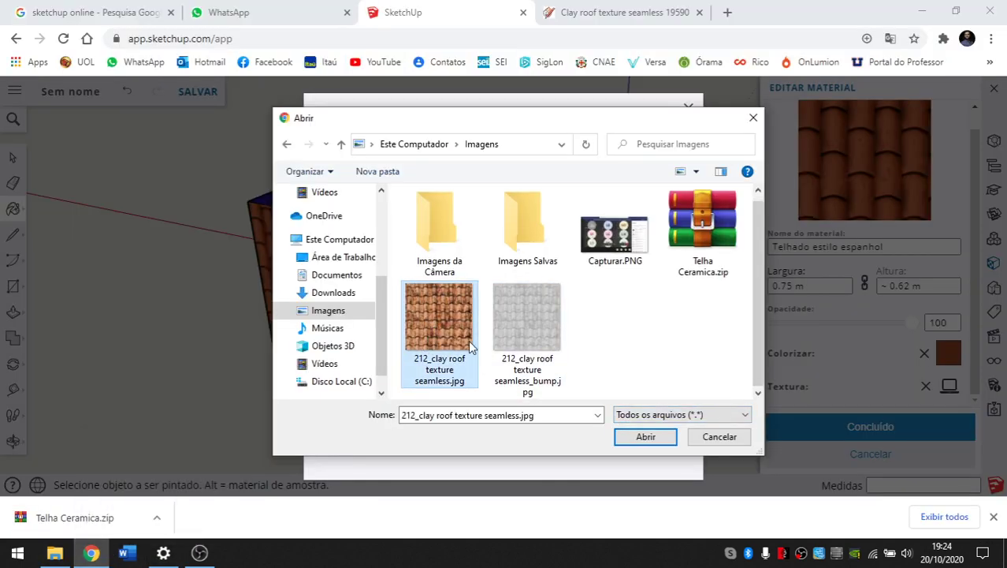
click(648, 438)
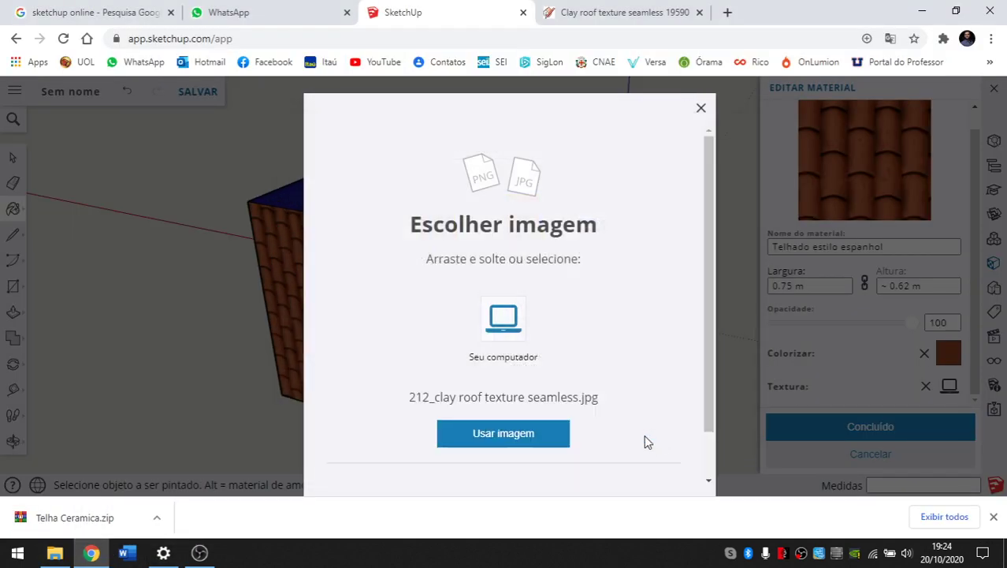
click(510, 443)
Examine the new clay roof texture on the box's tiled face, both up close and from a distance.
scroll(326, 314, up, 3)
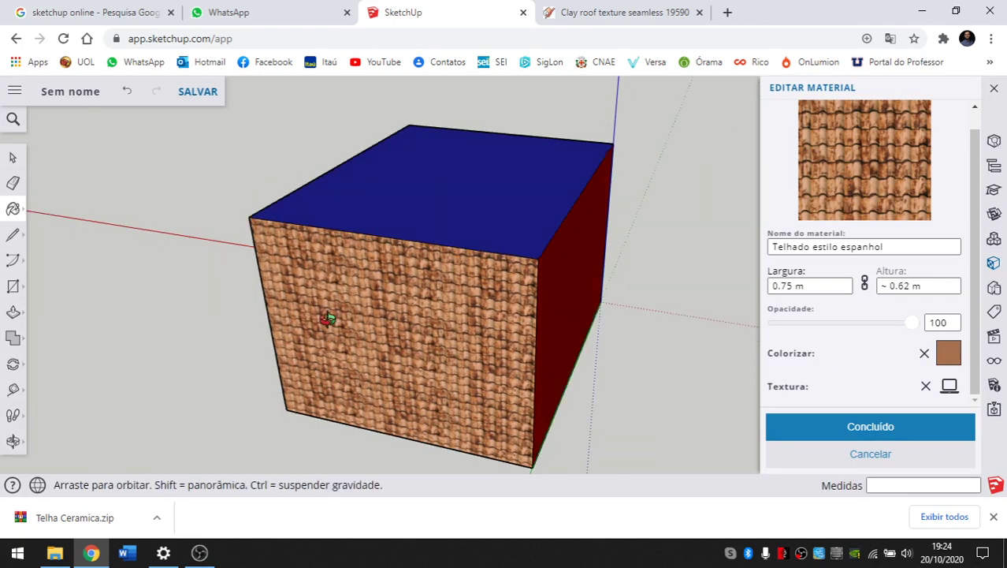
scroll(422, 293, up, 3)
middle_drag(357, 287, 148, 192)
scroll(415, 293, down, 3)
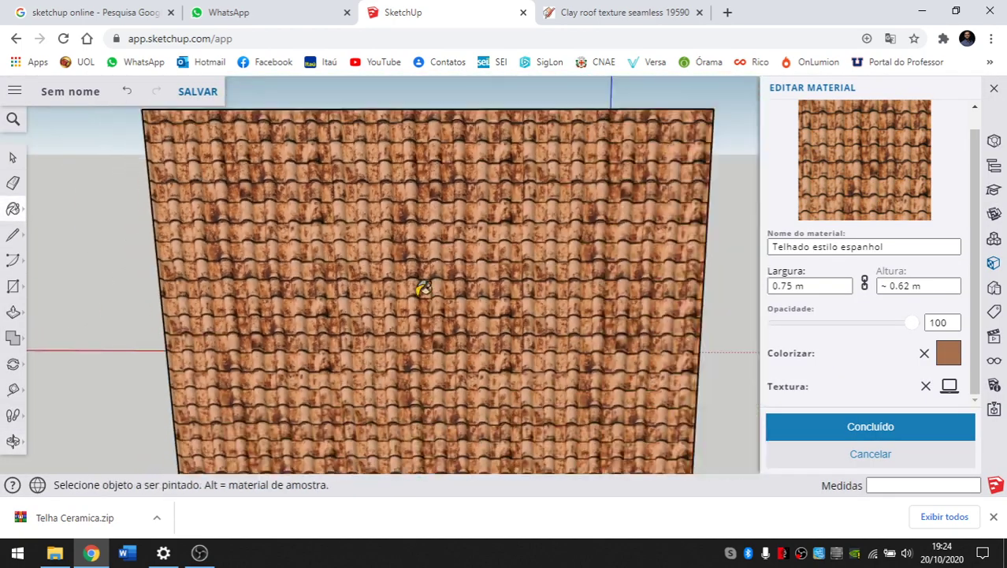
middle_drag(415, 293, 417, 212)
scroll(423, 173, up, 2)
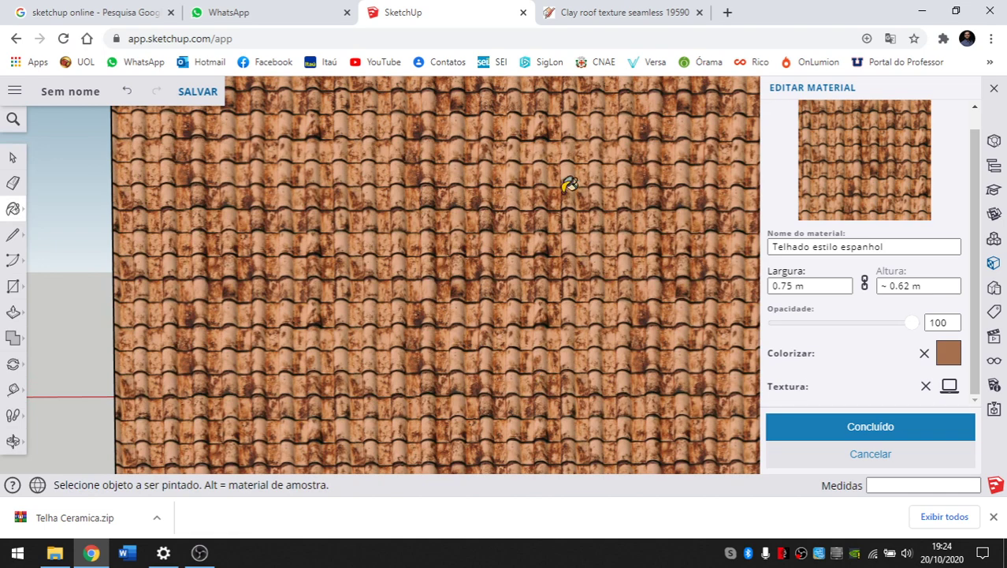
scroll(416, 361, down, 3)
scroll(408, 183, up, 2)
scroll(489, 224, down, 1)
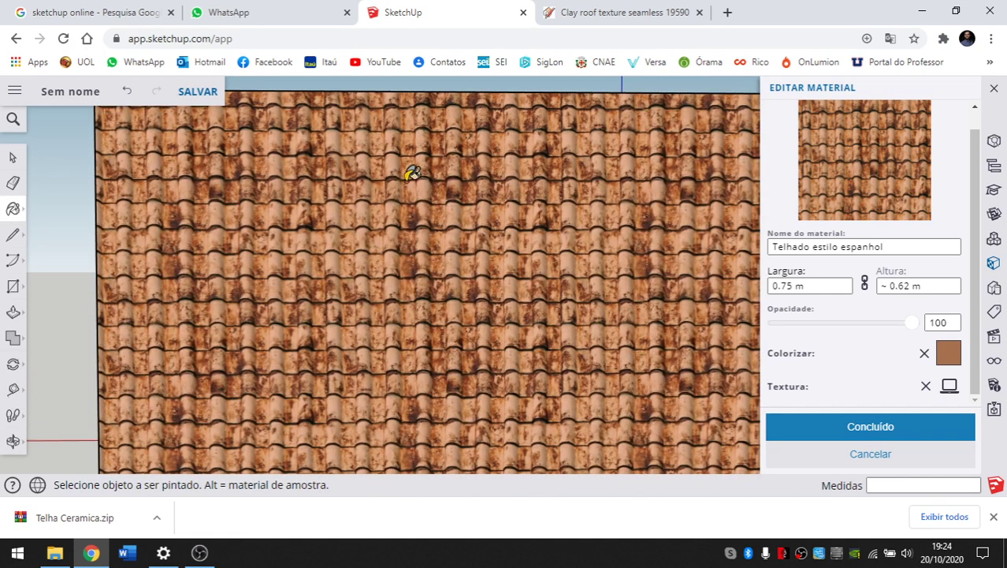
scroll(315, 169, down, 3)
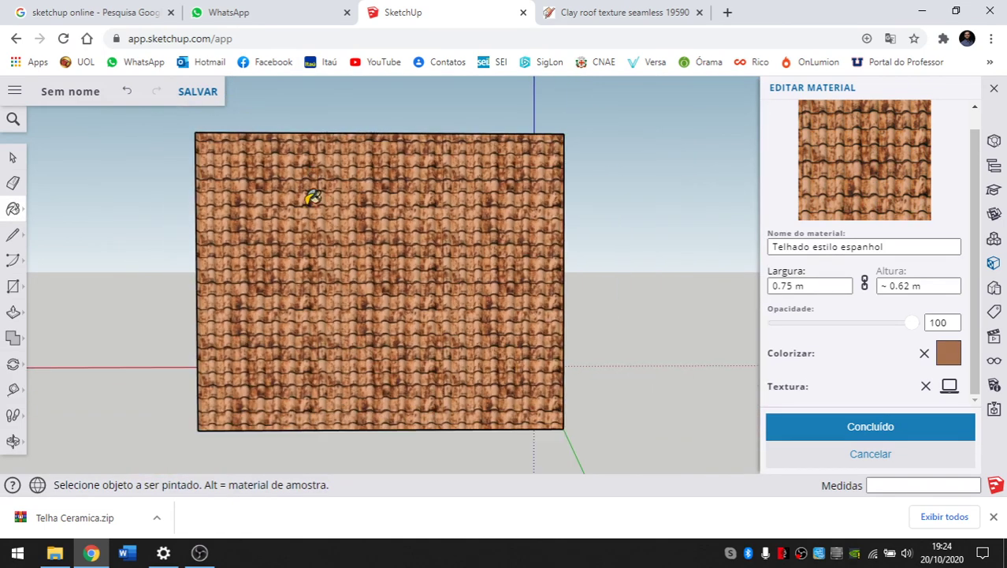
middle_drag(751, 227, 473, 311)
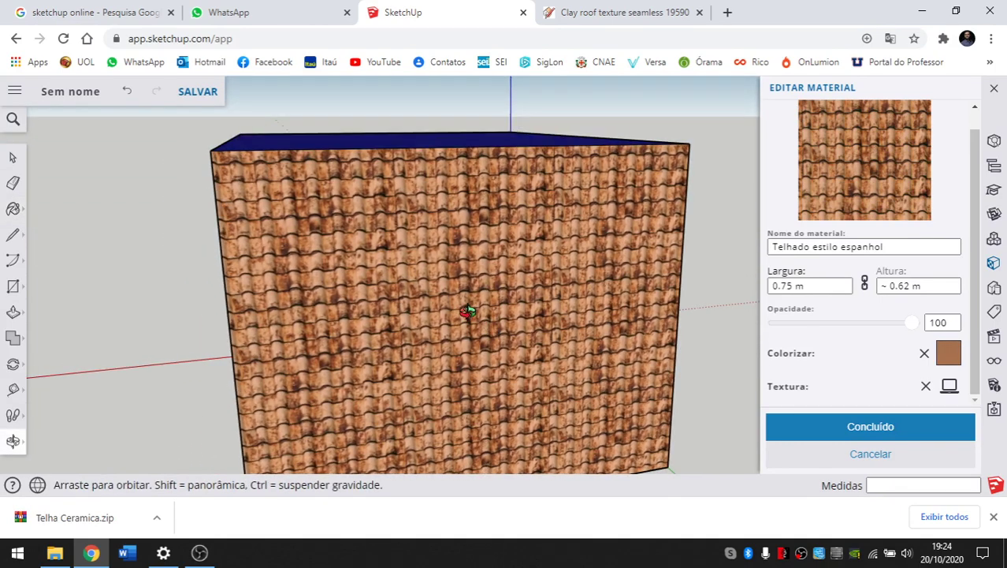
scroll(537, 249, up, 1)
scroll(414, 187, down, 3)
middle_drag(414, 187, 474, 128)
Switch to the seamless texture 19590 page and look over its preview and the site's architecture texture categories.
click(587, 19)
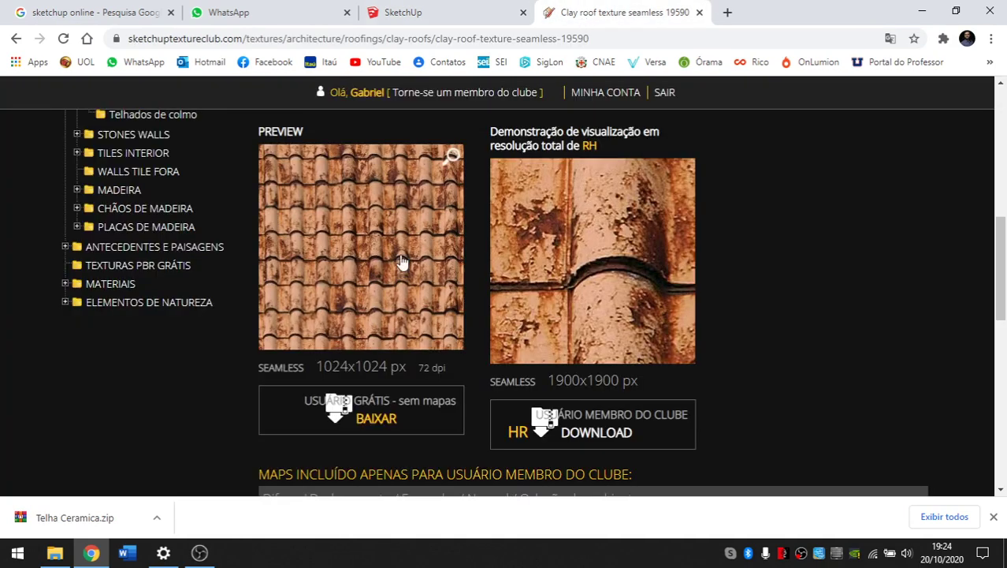
scroll(151, 275, up, 5)
click(76, 317)
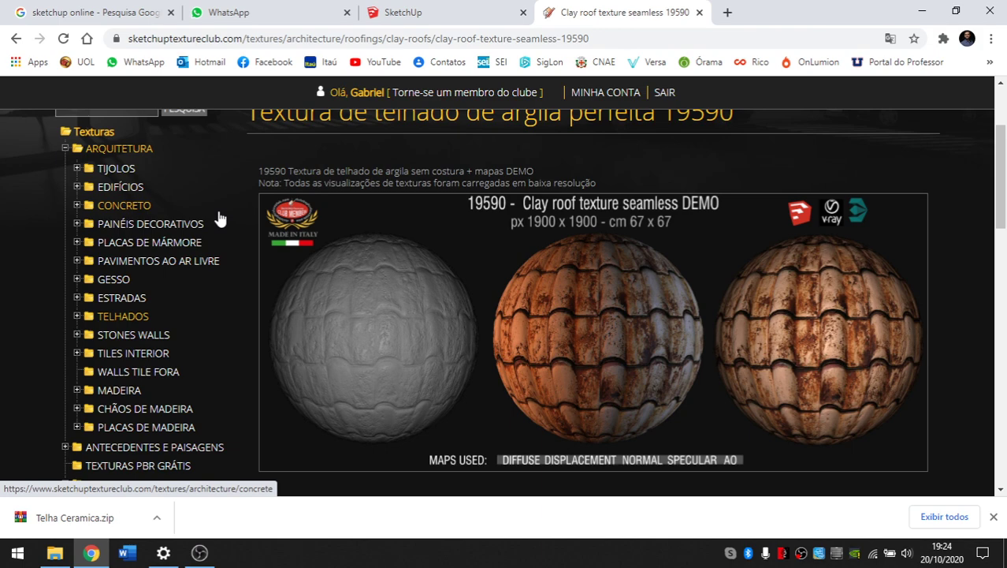
scroll(195, 263, down, 3)
scroll(184, 288, up, 4)
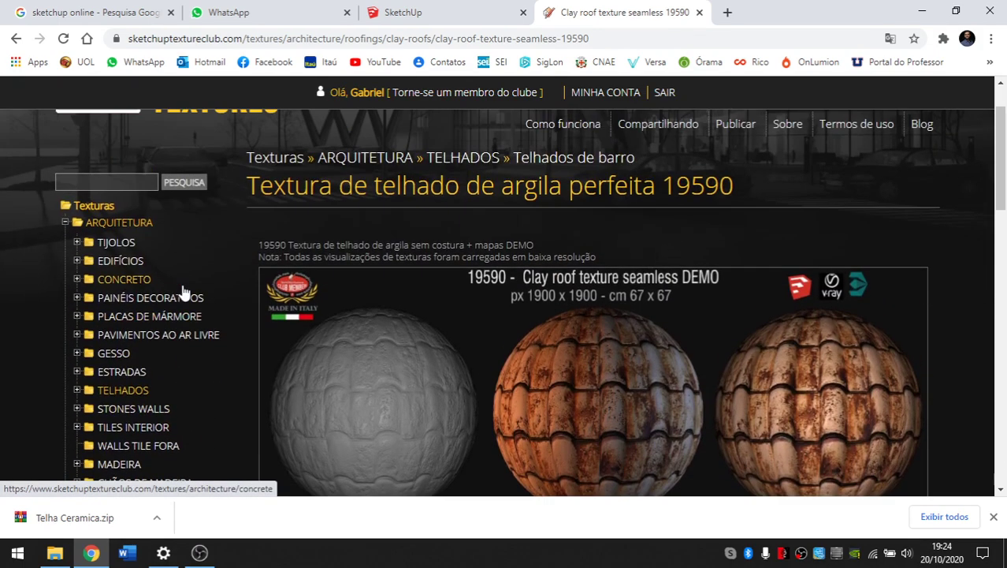
scroll(179, 293, down, 1)
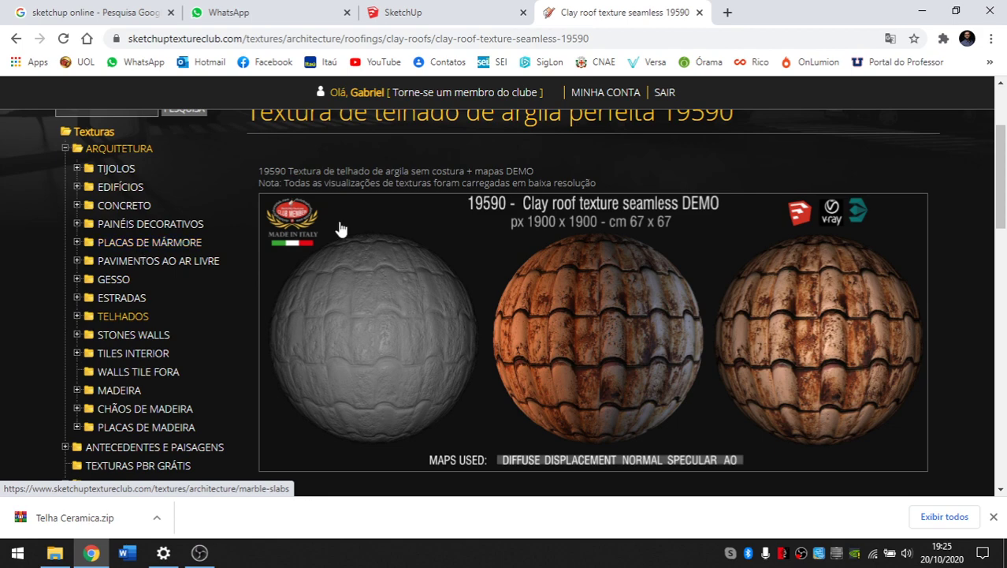
Return to SketchUp and inspect the box's painted faces from all around.
click(427, 10)
middle_drag(465, 281, 339, 262)
scroll(339, 263, up, 3)
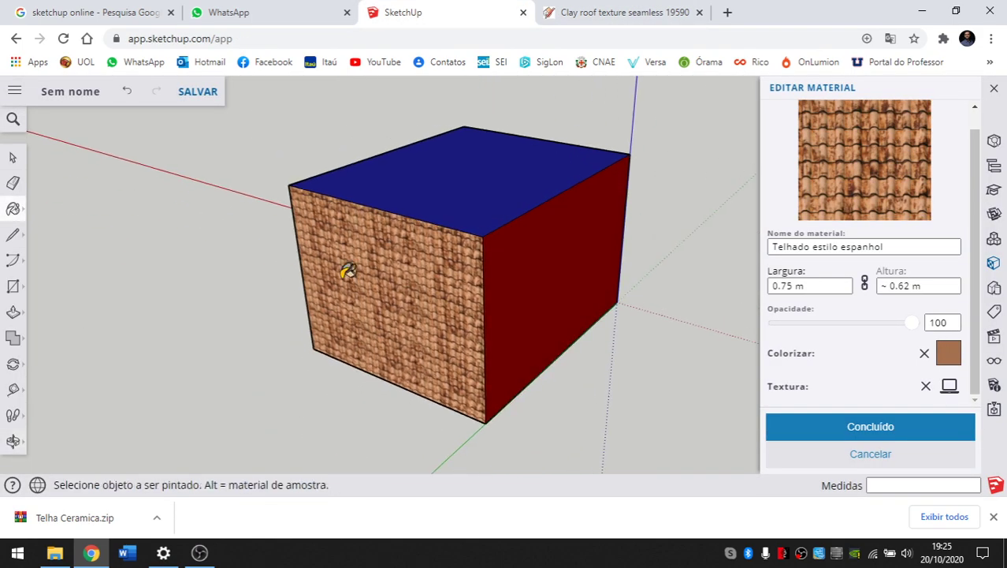
mouse_move(263, 342)
middle_down()
mouse_move(649, 342)
mouse_move(279, 319)
mouse_move(357, 303)
middle_up()
scroll(357, 303, down, 2)
middle_drag(483, 313, 410, 324)
scroll(866, 259, up, 1)
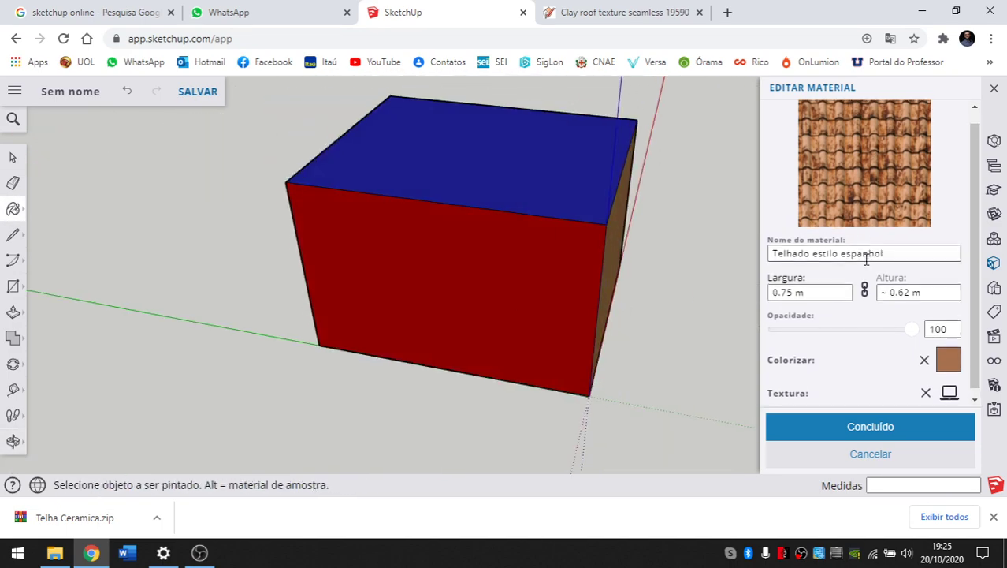
middle_drag(333, 248, 567, 348)
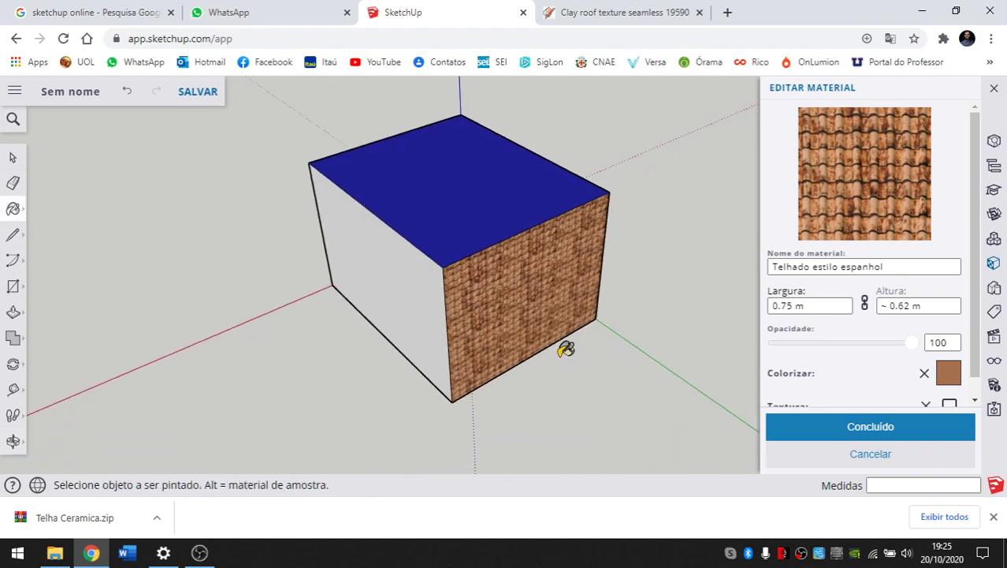
Examine the clay tile pattern's detail and repetition across the box's tiled face.
scroll(473, 225, up, 3)
middle_drag(483, 257, 555, 248)
scroll(554, 248, up, 1)
scroll(375, 170, up, 3)
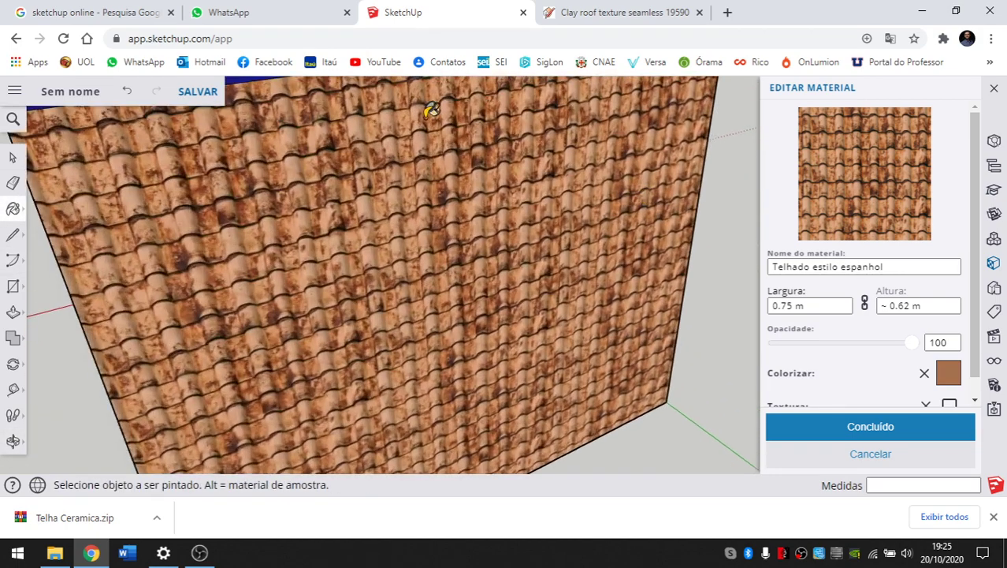
middle_drag(427, 110, 367, 213)
scroll(367, 213, up, 2)
scroll(367, 213, up, 4)
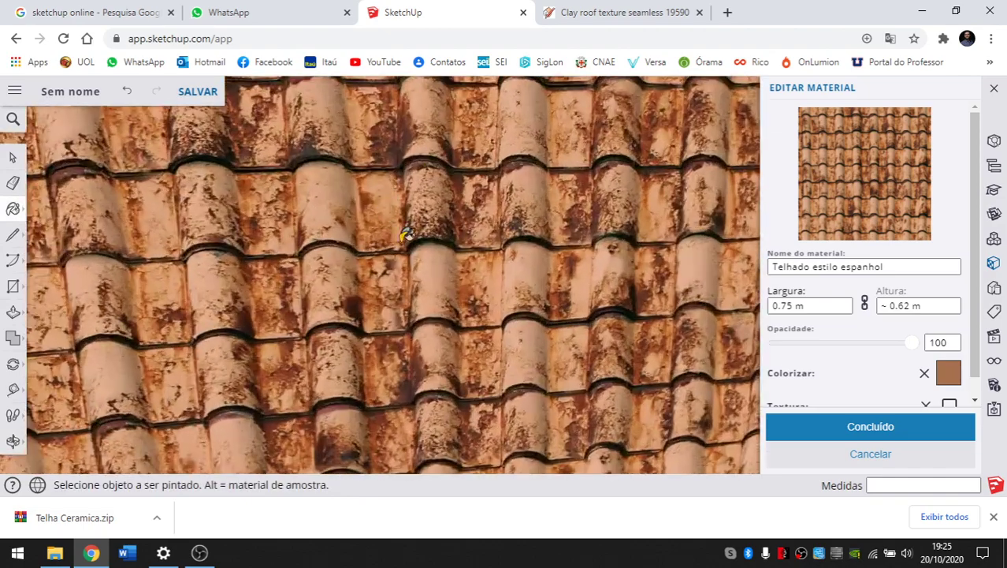
scroll(552, 220, down, 12)
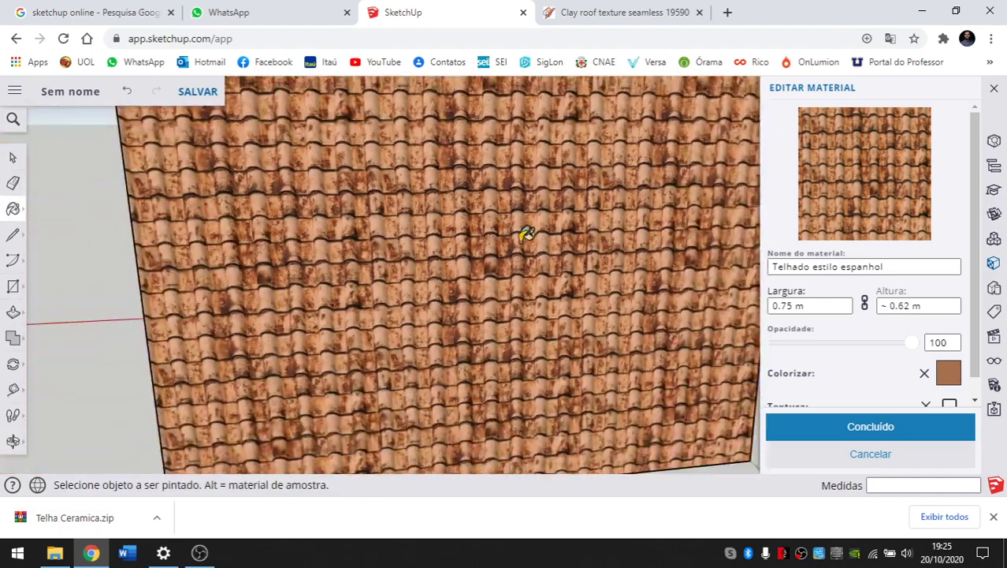
middle_drag(353, 245, 495, 272)
scroll(556, 239, up, 5)
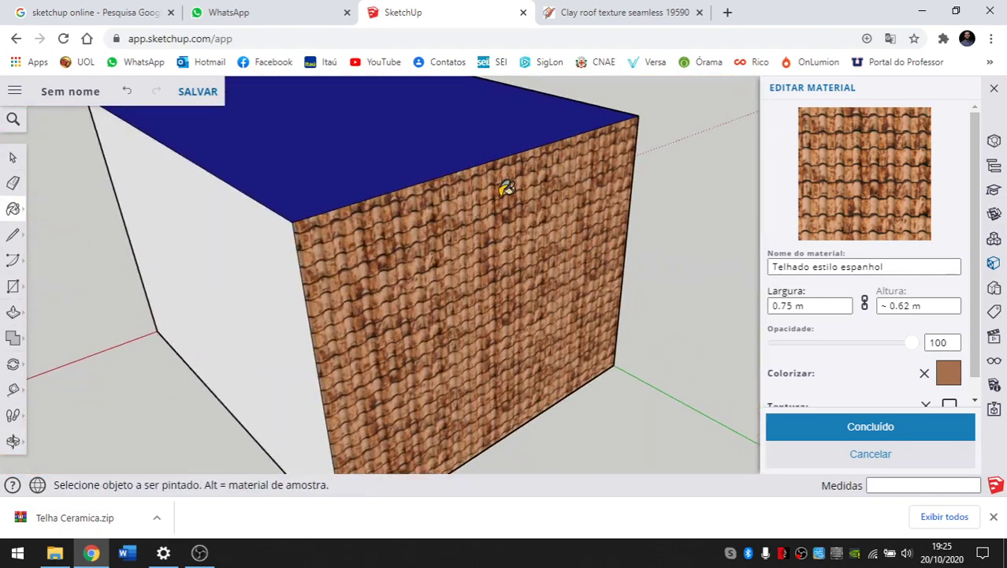
middle_drag(506, 188, 450, 254)
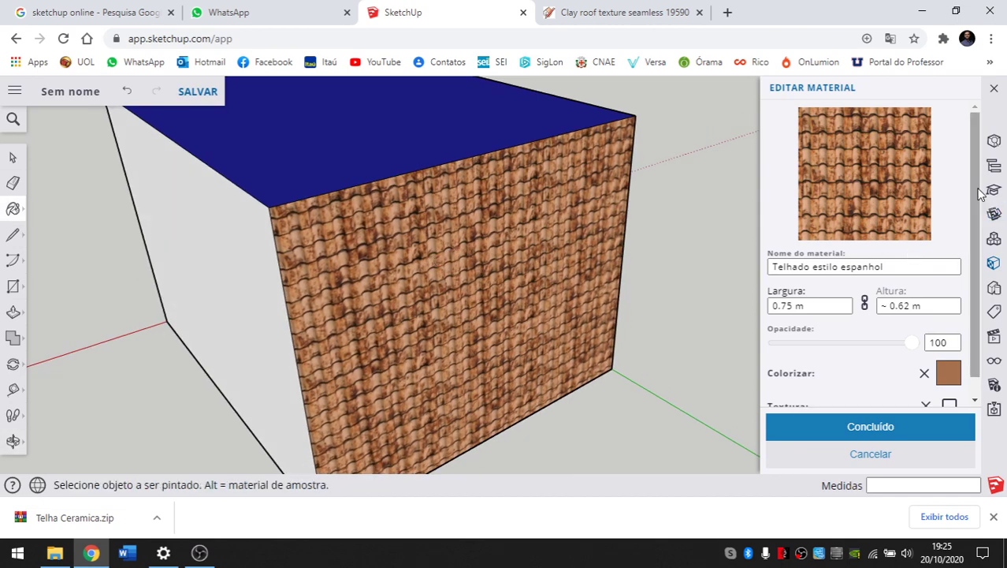
Finish editing the Telhado estilo espanhol material, keeping the clay roof image as its texture.
scroll(906, 260, down, 1)
middle_drag(641, 214, 375, 229)
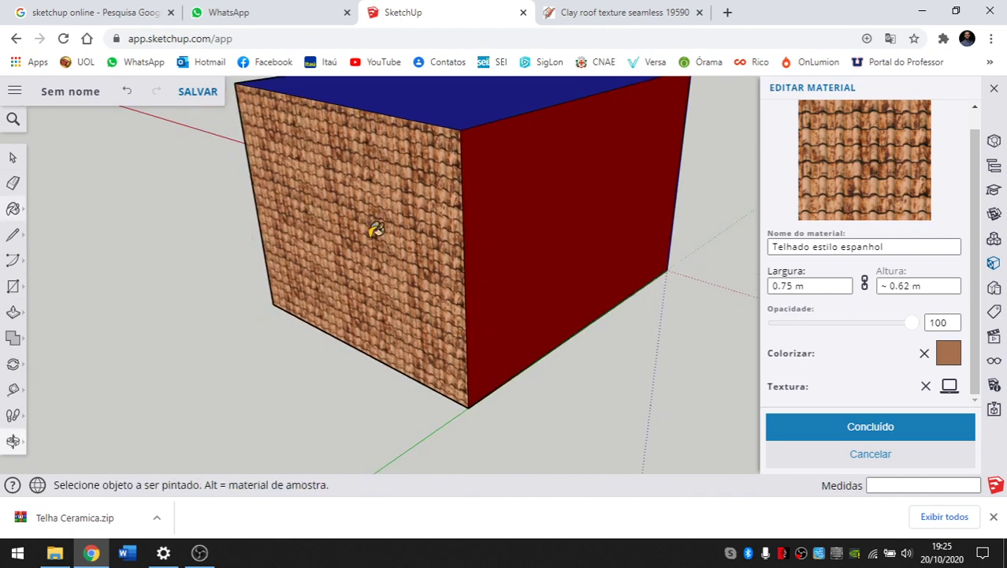
scroll(375, 229, down, 3)
middle_drag(254, 269, 427, 251)
scroll(915, 310, up, 1)
click(855, 428)
middle_drag(608, 304, 418, 323)
scroll(485, 306, up, 1)
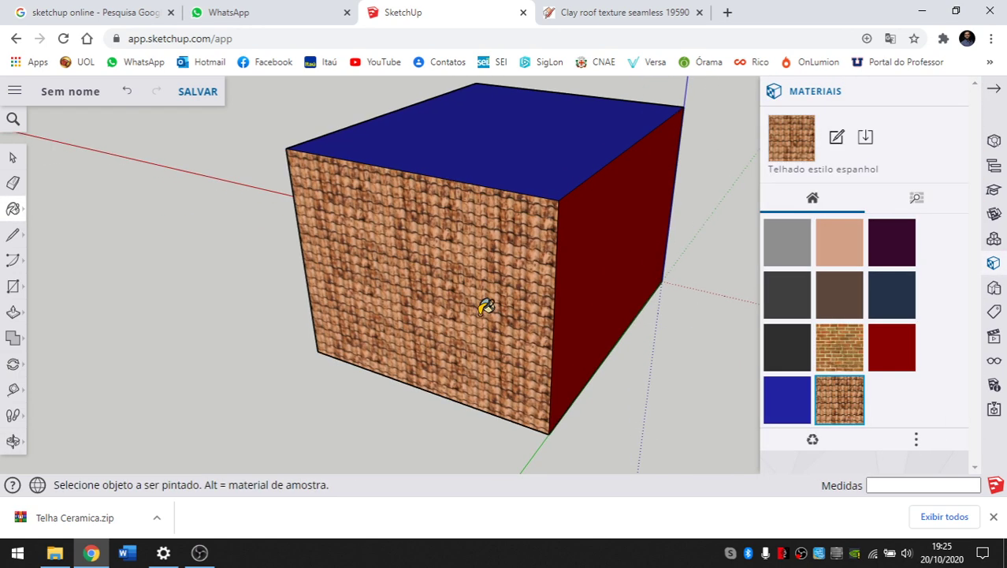
scroll(416, 225, down, 1)
scroll(360, 231, down, 1)
mouse_move(337, 240)
middle_down()
mouse_move(645, 321)
mouse_move(227, 268)
mouse_move(237, 263)
middle_up()
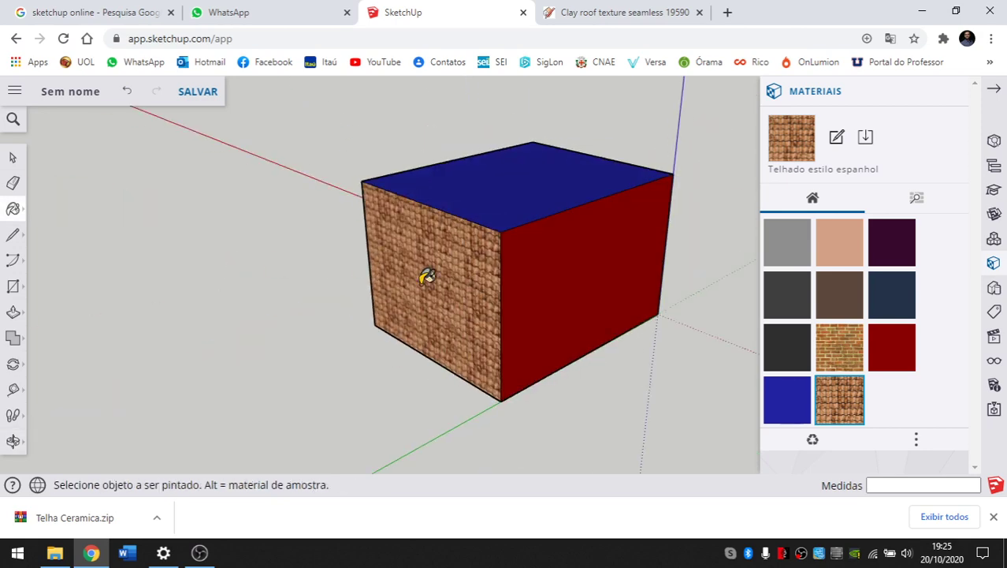
middle_drag(426, 276, 689, 333)
middle_drag(447, 244, 489, 274)
scroll(528, 286, up, 2)
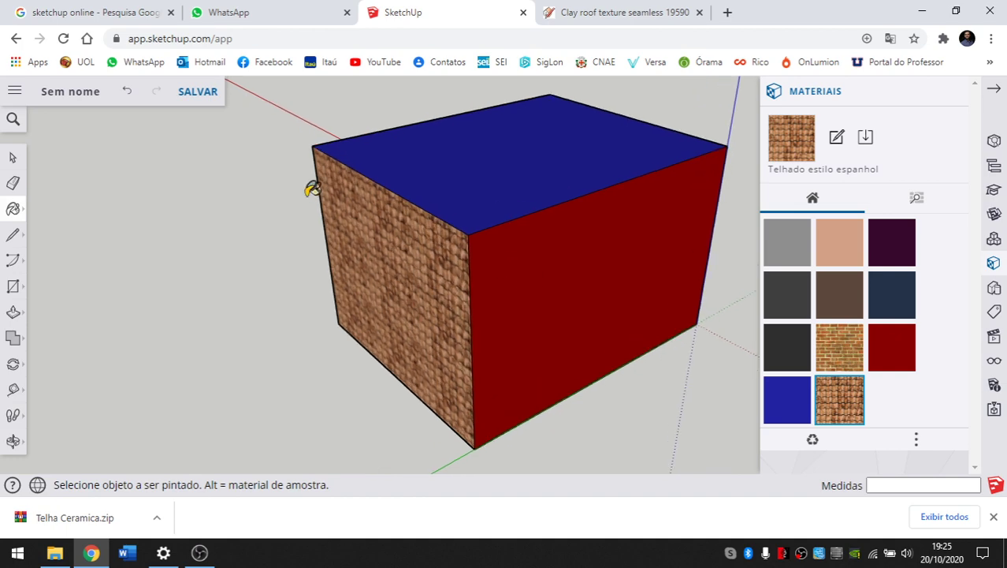
middle_drag(293, 205, 400, 228)
scroll(458, 251, down, 2)
scroll(455, 253, up, 2)
middle_drag(458, 250, 353, 234)
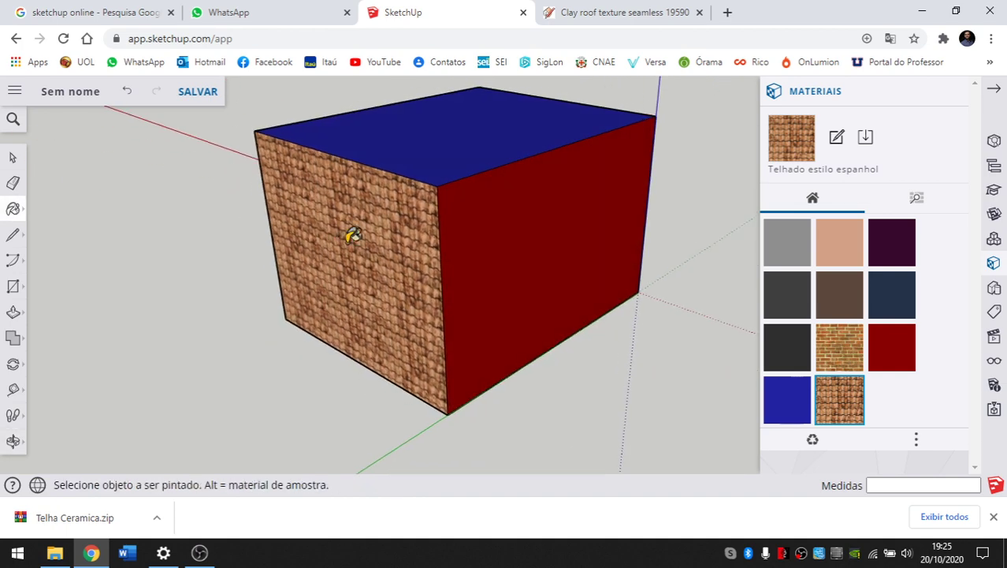
middle_drag(354, 235, 383, 270)
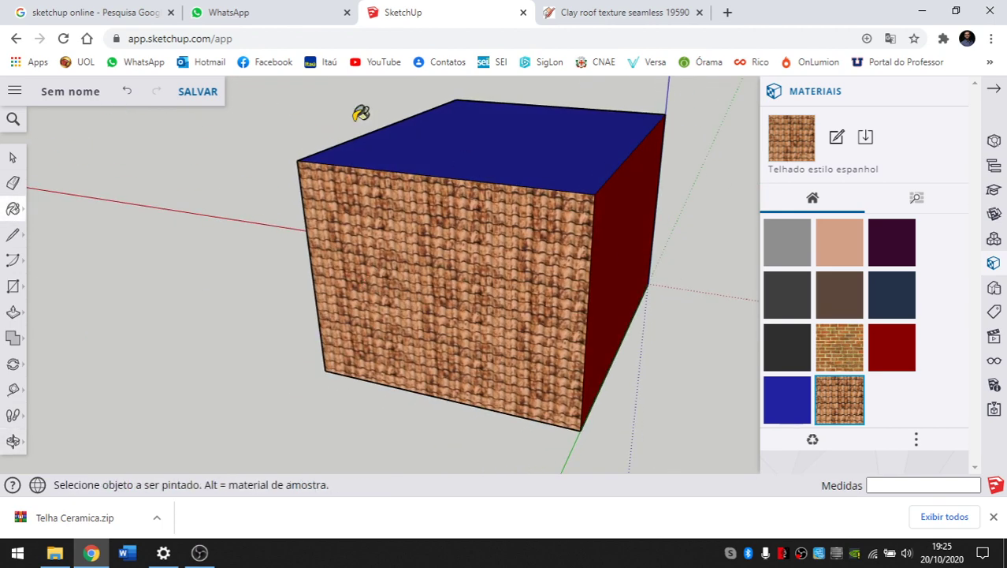
middle_drag(463, 250, 474, 249)
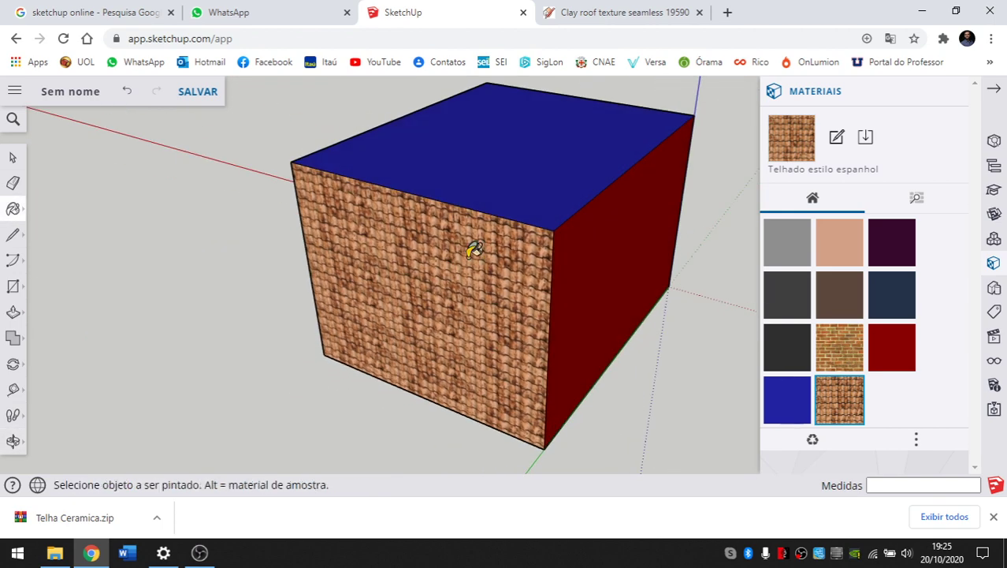
scroll(387, 174, down, 3)
middle_drag(387, 173, 434, 105)
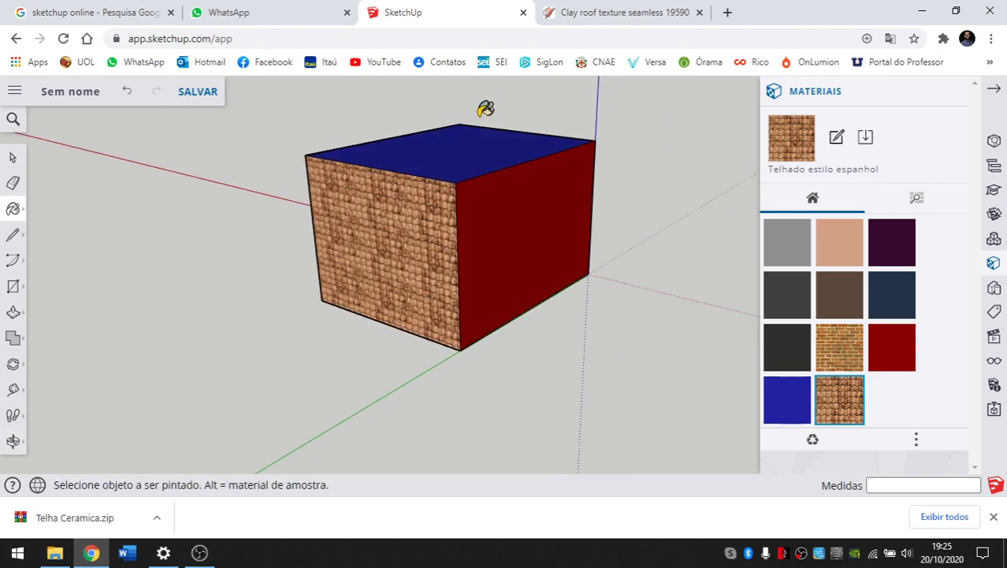